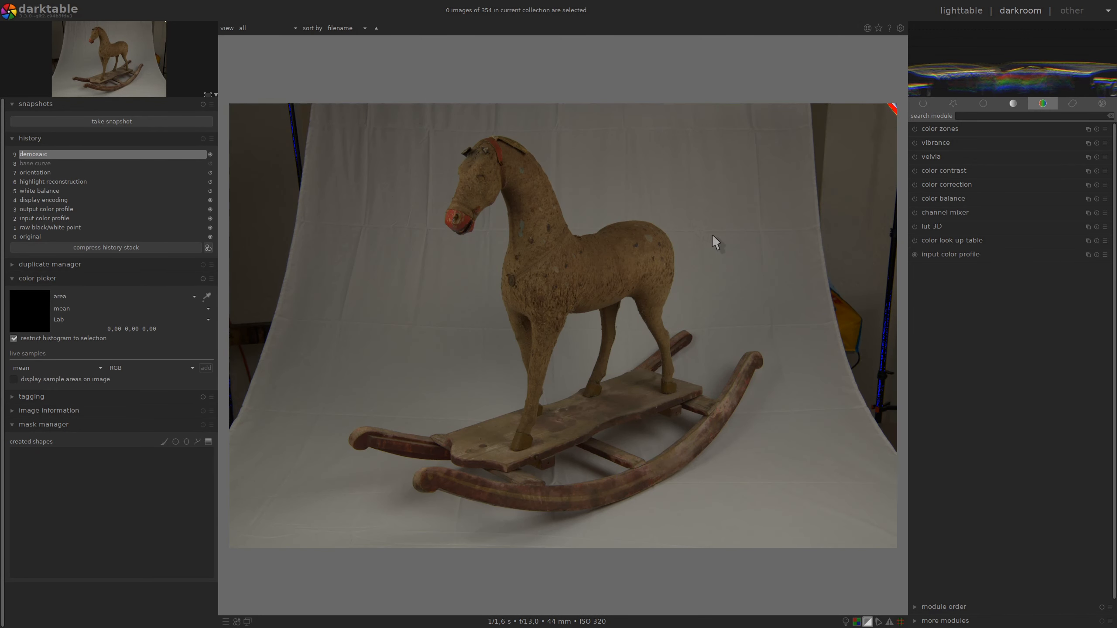
Raise the photo's exposure to 1.88 EV with the exposure module.
click(984, 102)
click(955, 185)
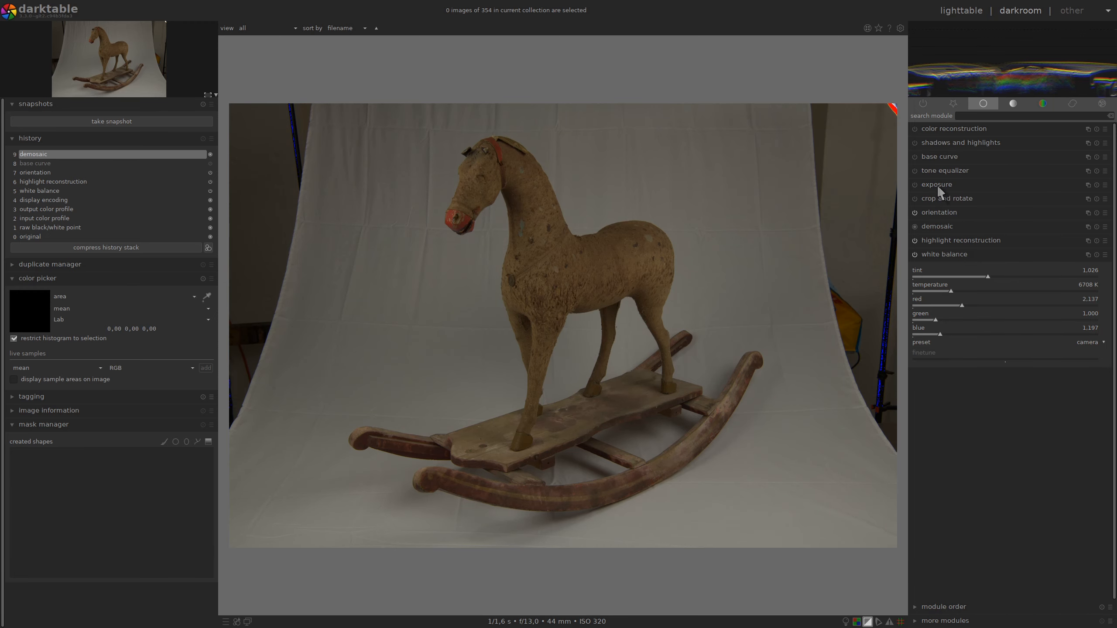
drag(1005, 230, 1068, 227)
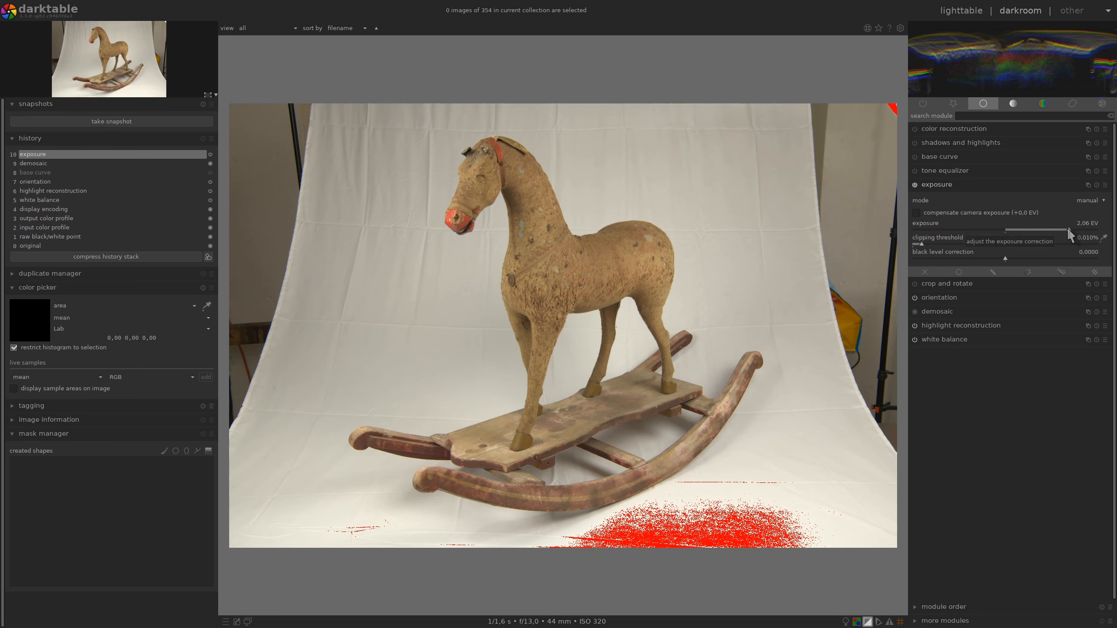
drag(1068, 227, 1062, 228)
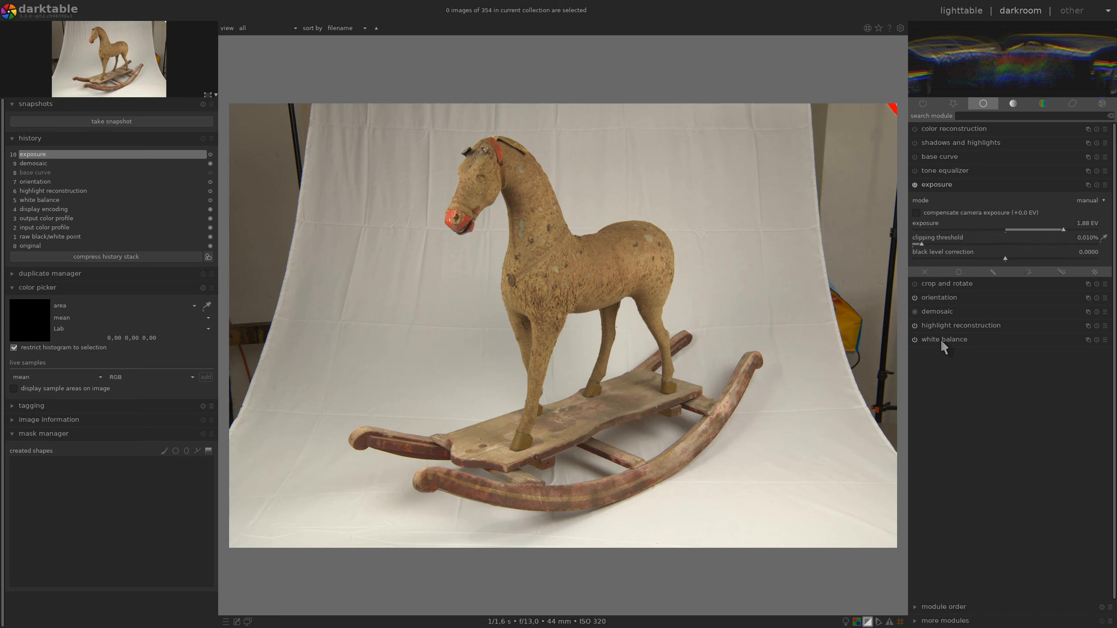
Set the white balance with the spot preset, sampling nearly the whole image area.
click(941, 339)
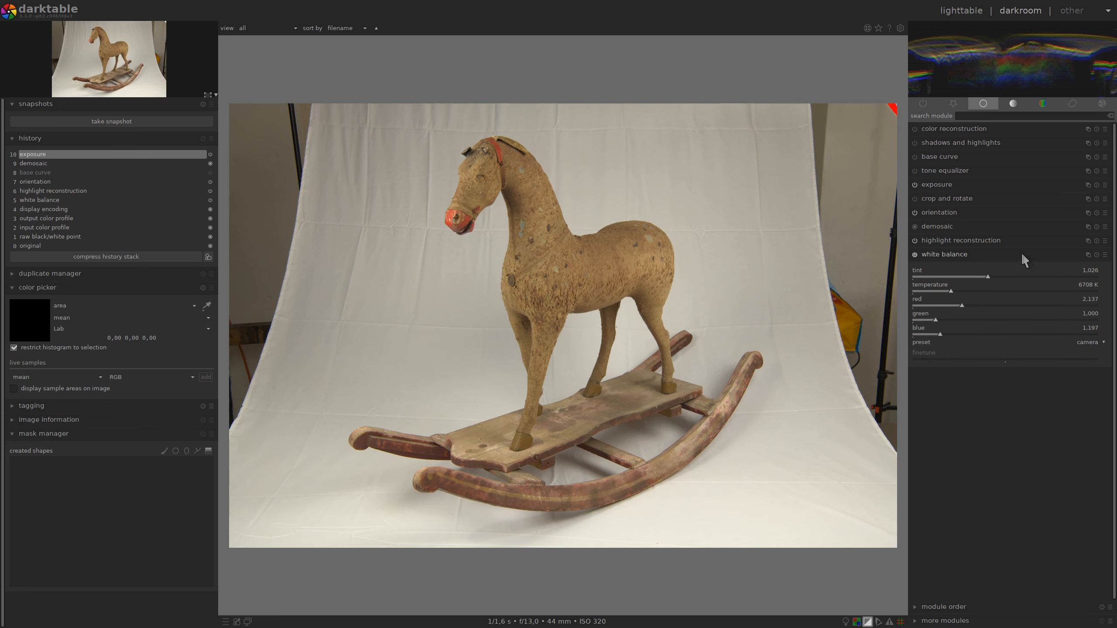
click(1089, 350)
click(1090, 365)
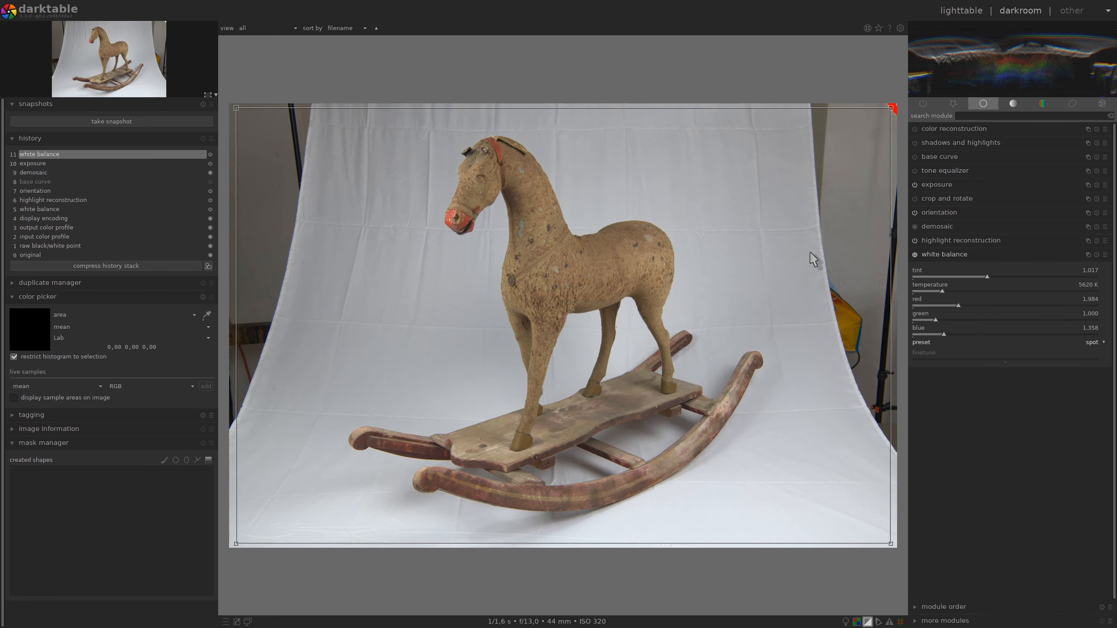
click(971, 253)
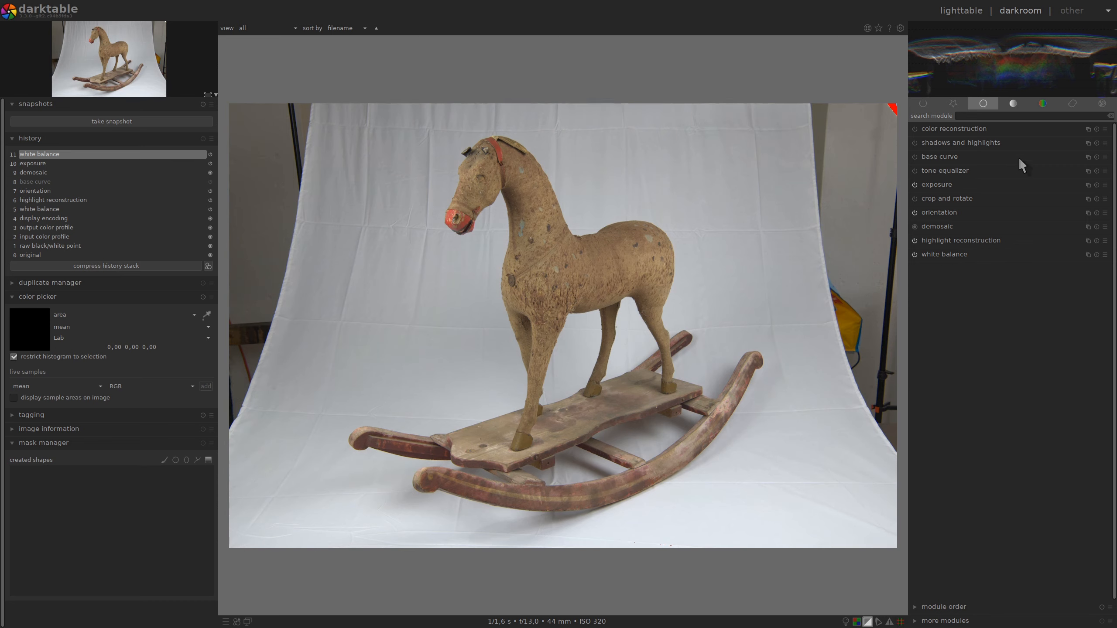
Enable local contrast and add a second instance of it with detail 146% and midtone range 0.304.
click(1012, 104)
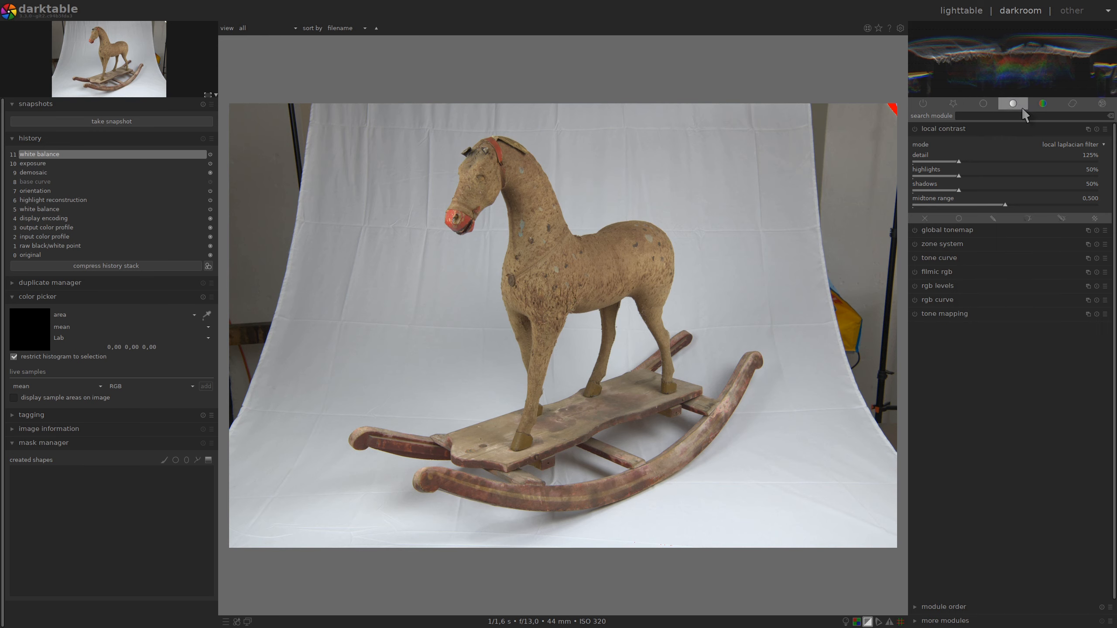
click(914, 127)
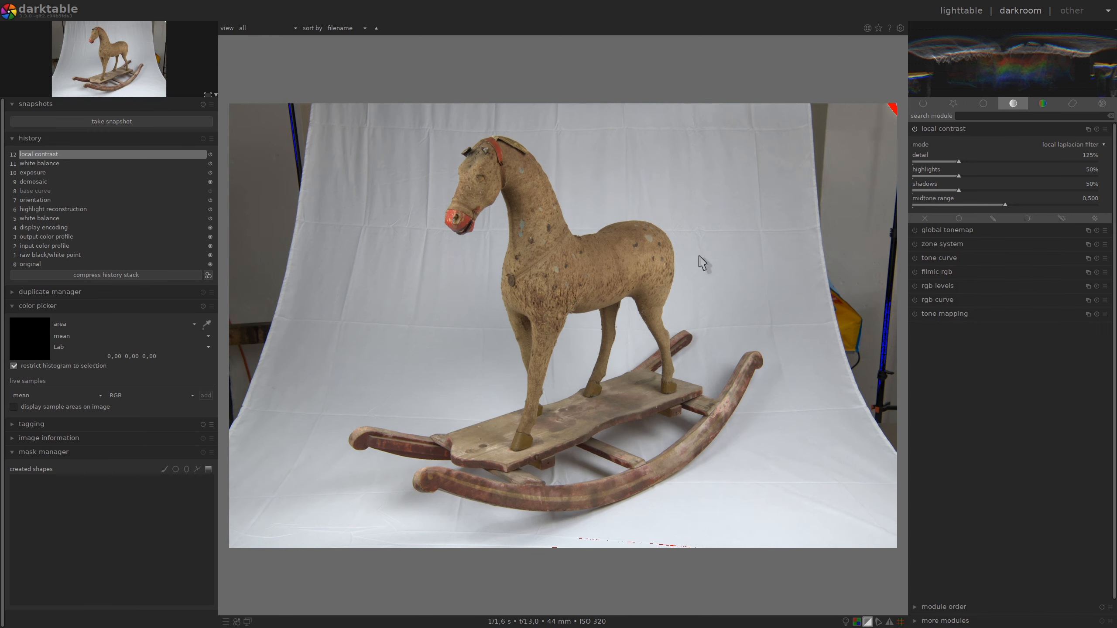
click(1087, 129)
click(1076, 133)
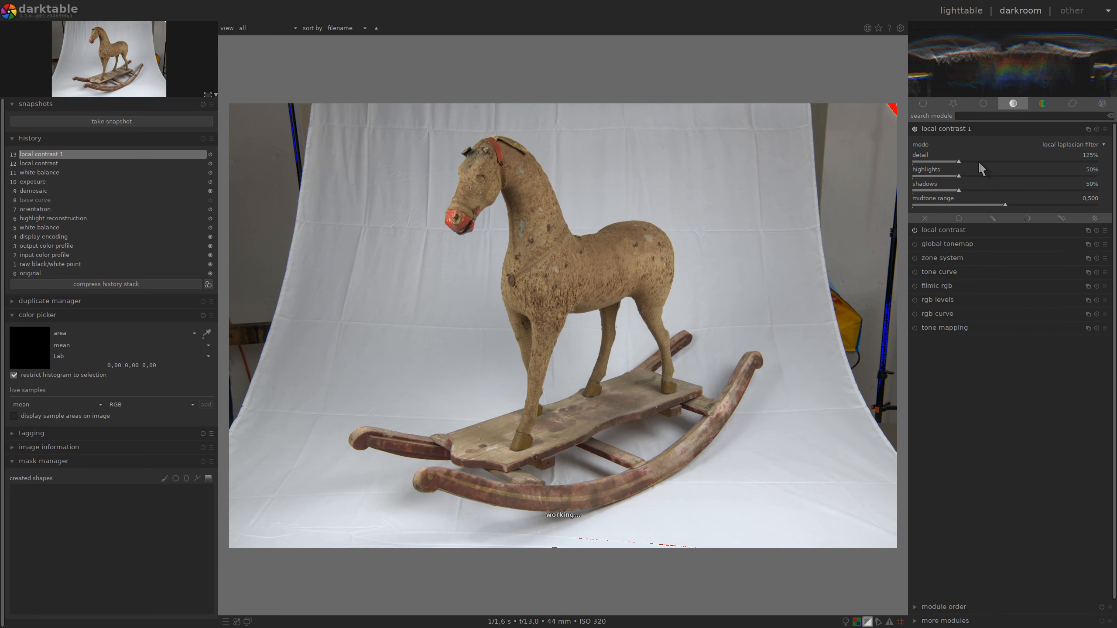
click(968, 203)
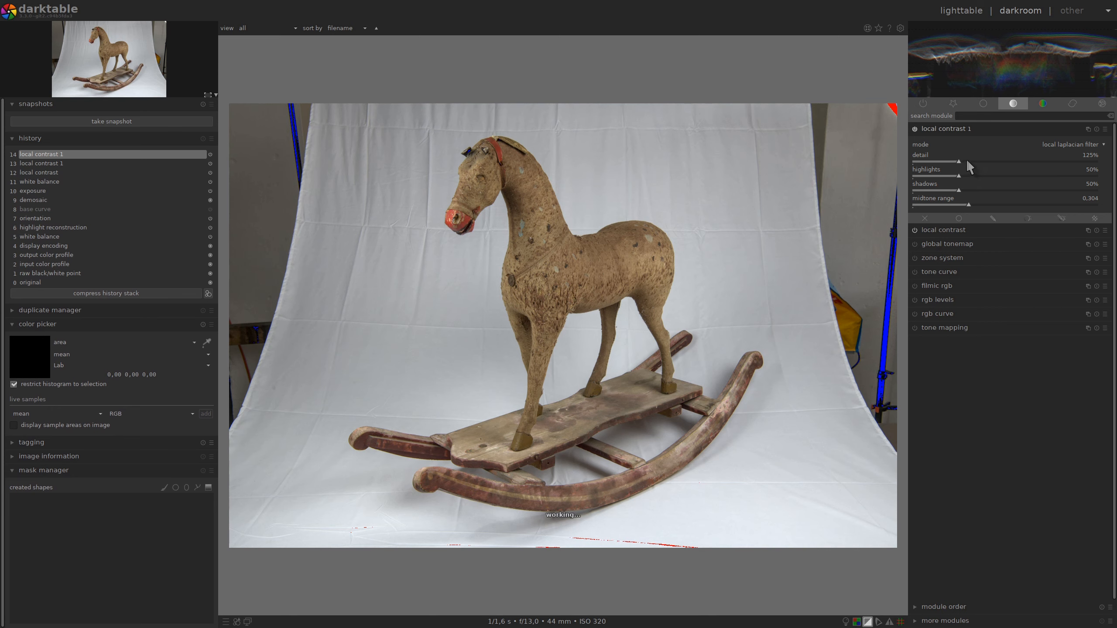
click(967, 162)
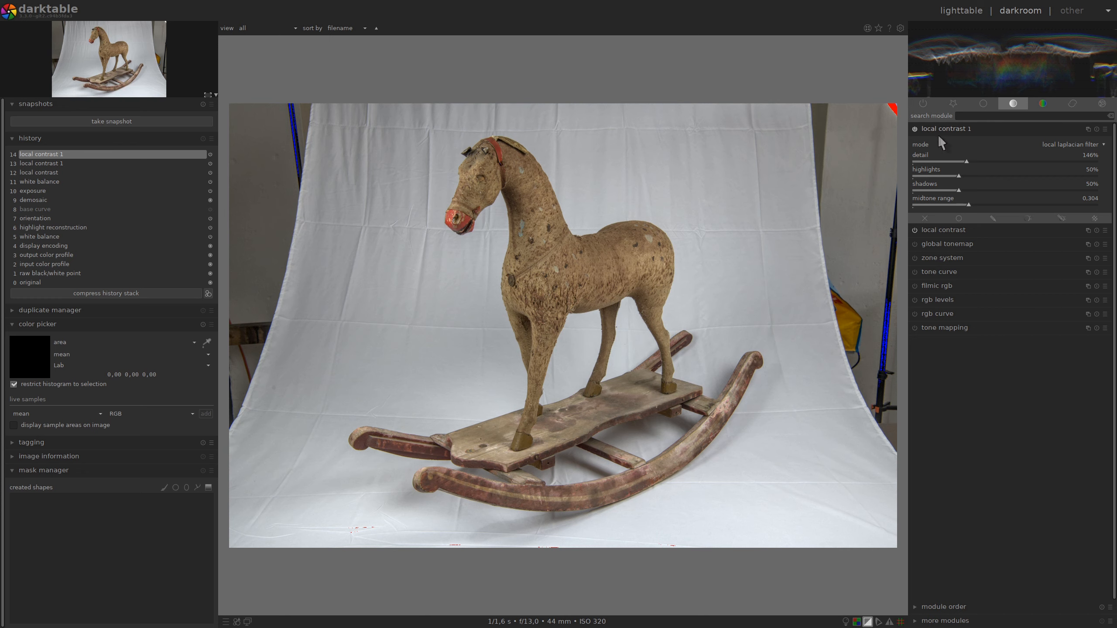
click(959, 129)
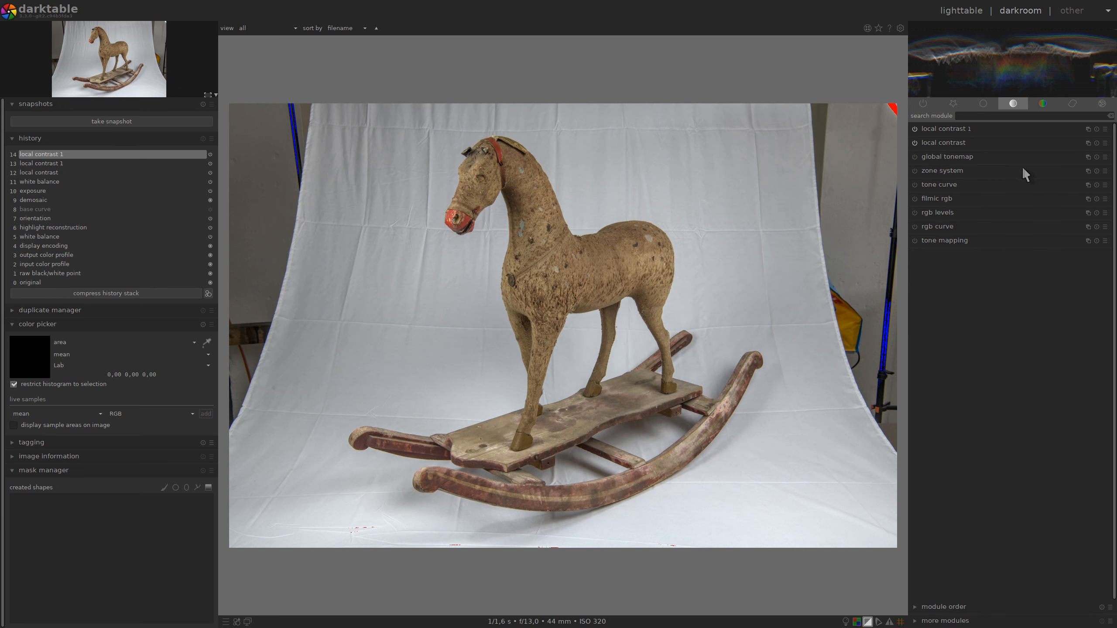
Apply lens correction using the Nikon Nikkor AF-S 24-70mm f/2.8E ED VR lens profile.
click(1072, 105)
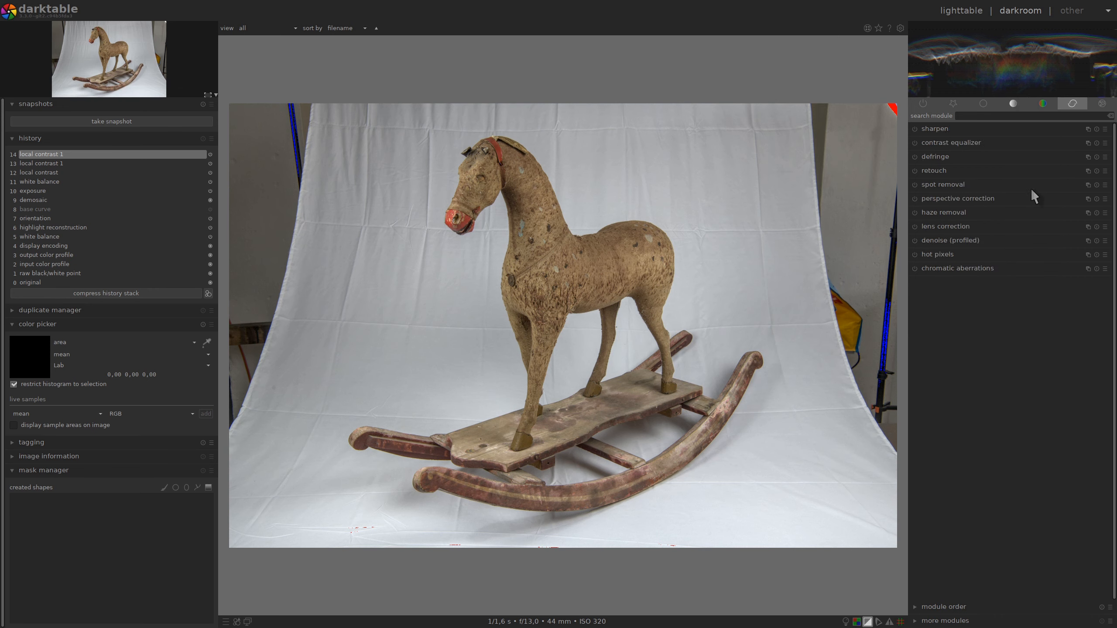
click(927, 225)
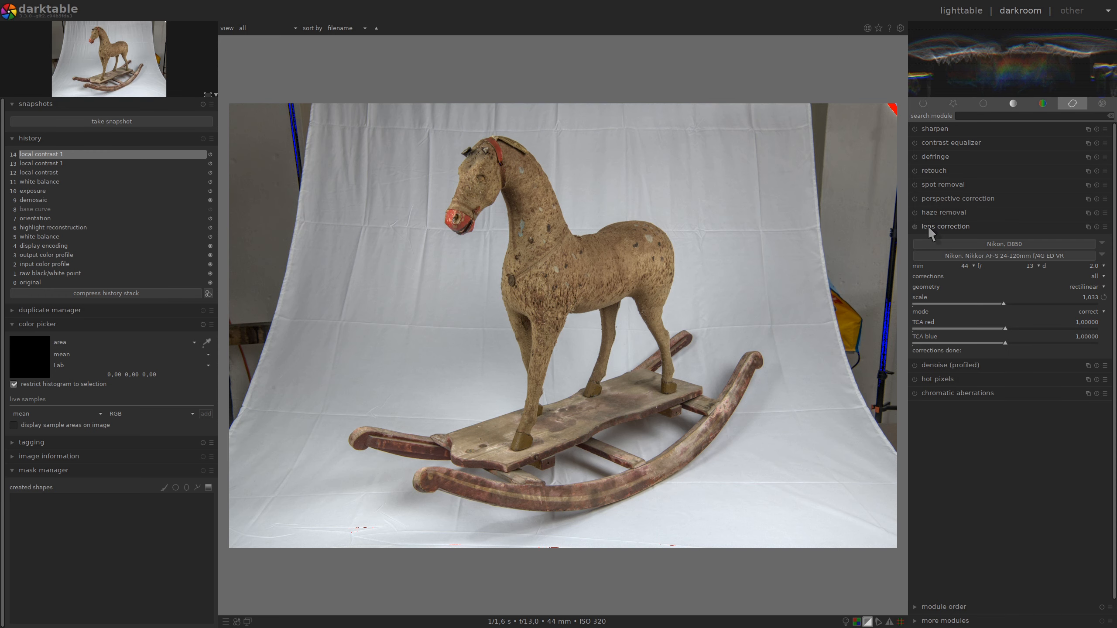
click(1019, 255)
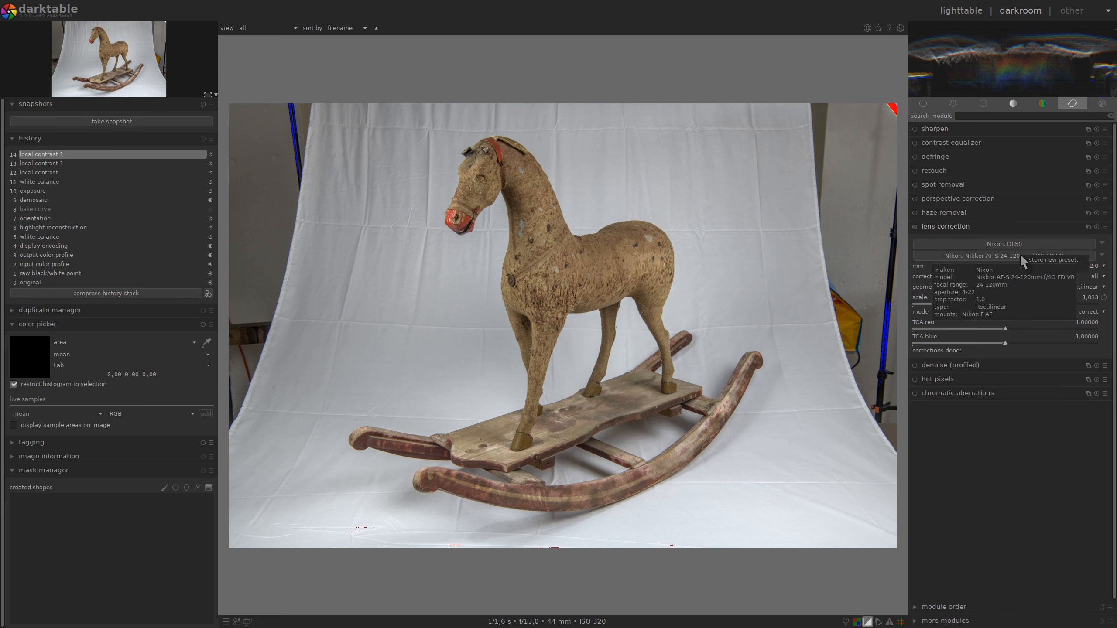
click(1013, 255)
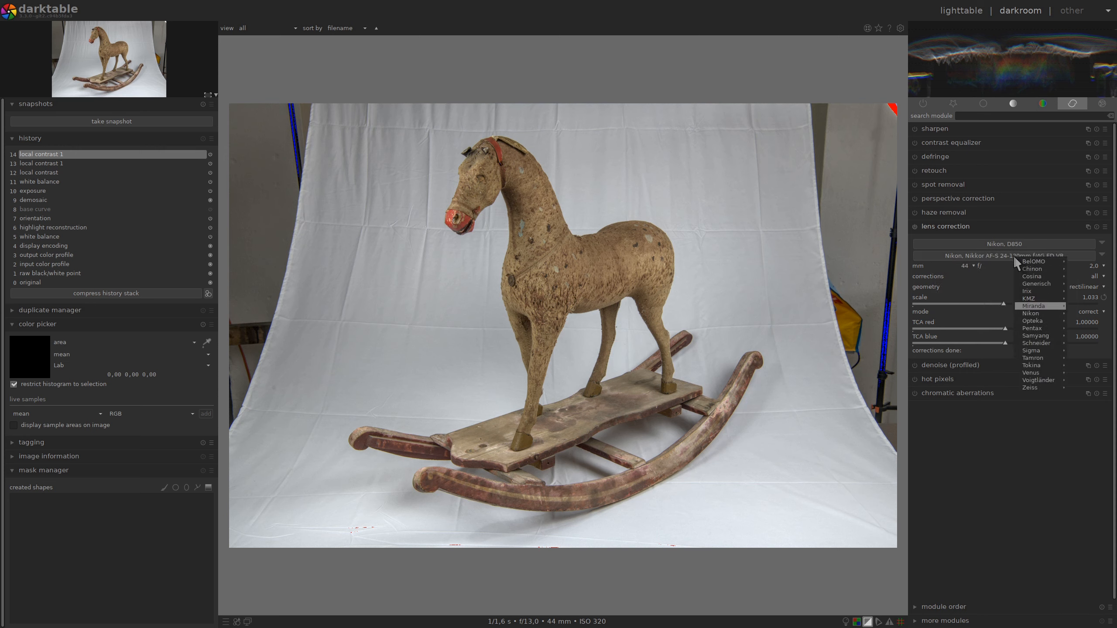
key(Down)
key(Right)
key(Down)
key(Down)
key(Down)
key(Down)
key(Down)
key(Down)
key(Down)
key(Down)
key(Down)
key(Down)
key(Down)
key(Down)
key(Down)
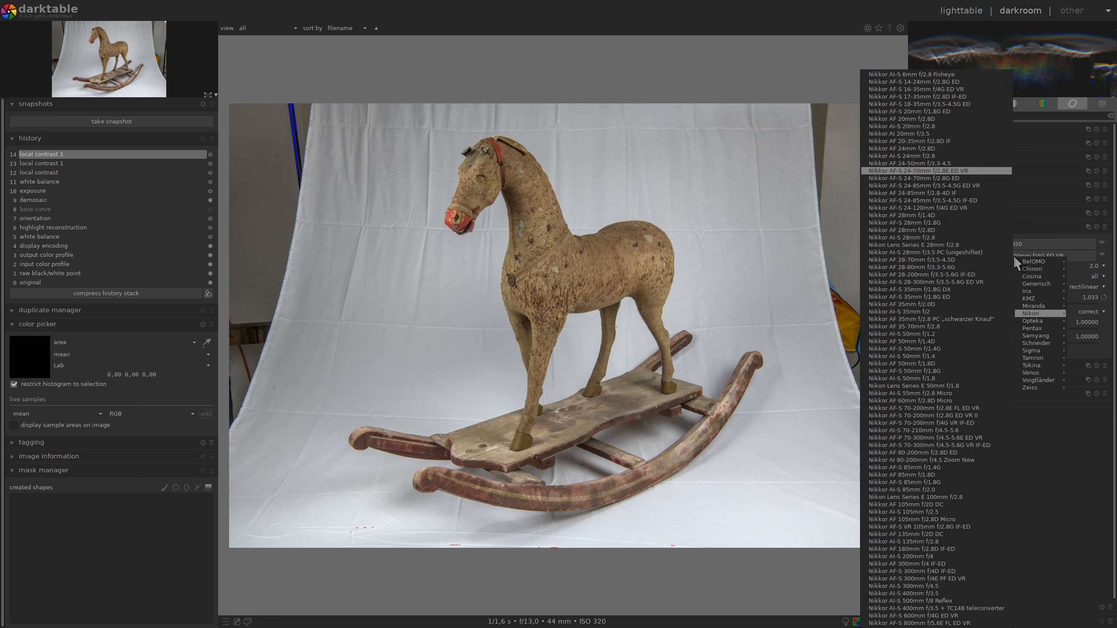
key(Down)
key(Down)
key(Down)
key(Up)
key(Up)
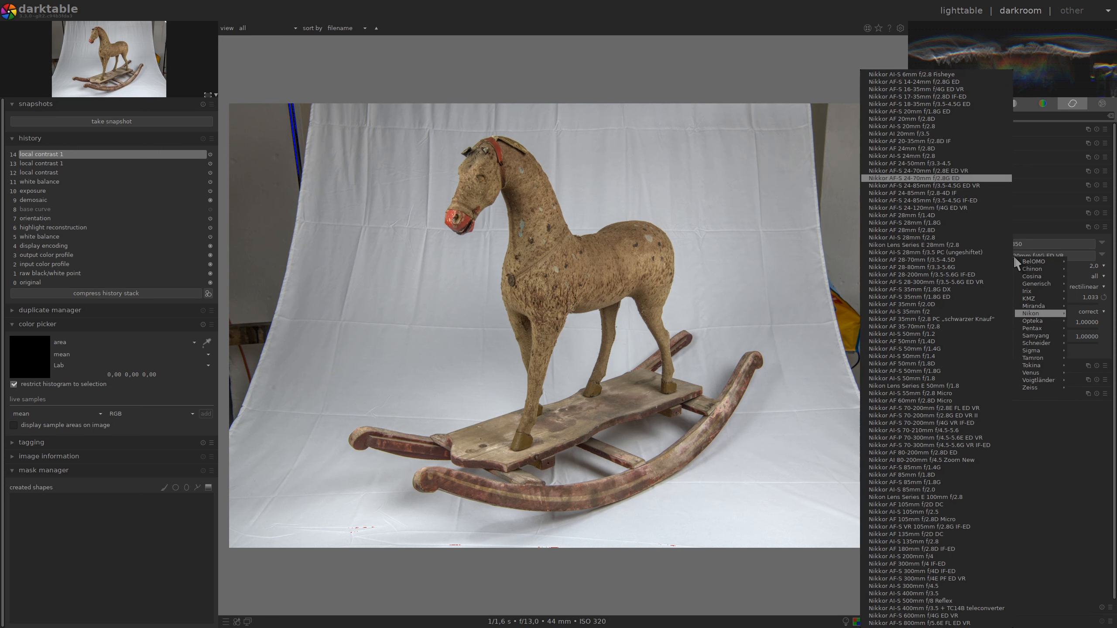
click(921, 170)
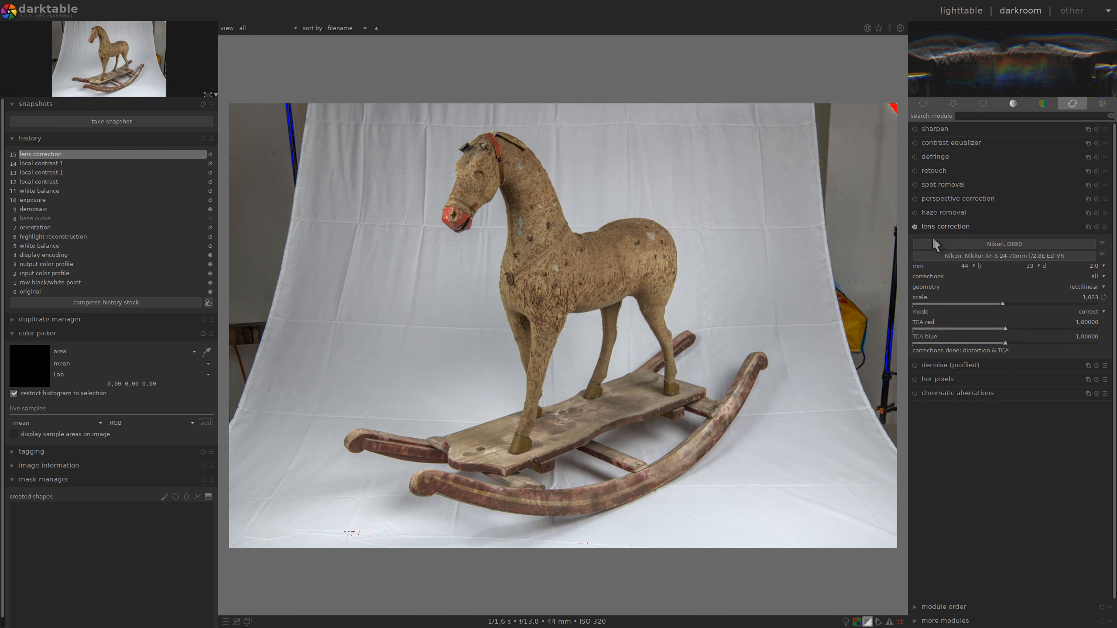
click(969, 226)
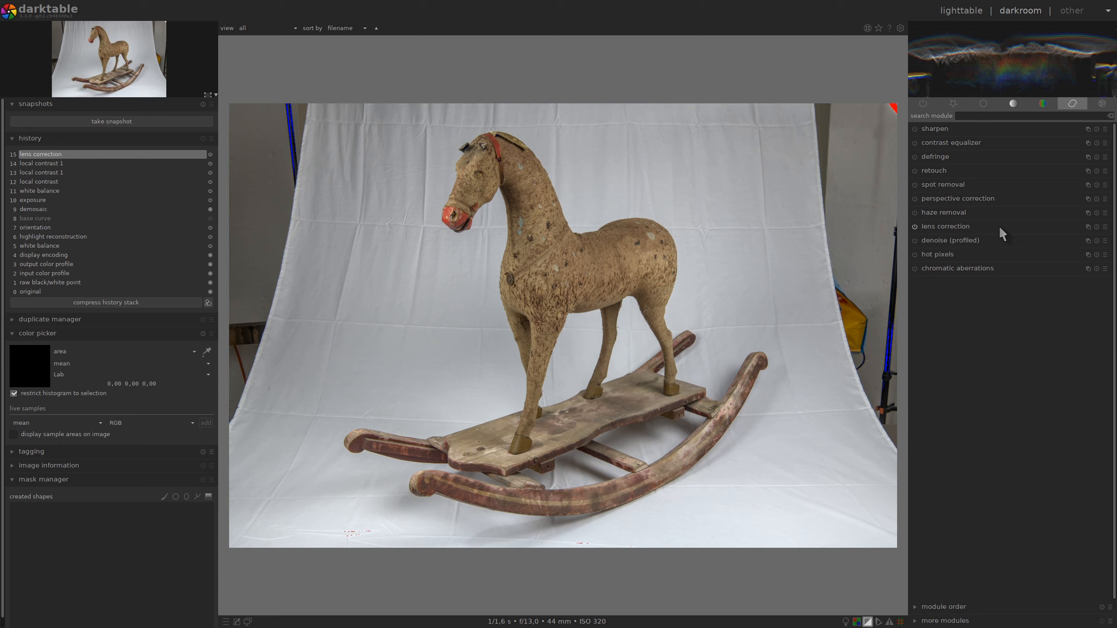
Enable automatic chromatic aberration correction and examine the edges of the horse's legs, muzzle and rockers for colour fringes.
click(914, 268)
scroll(679, 289, up, 2)
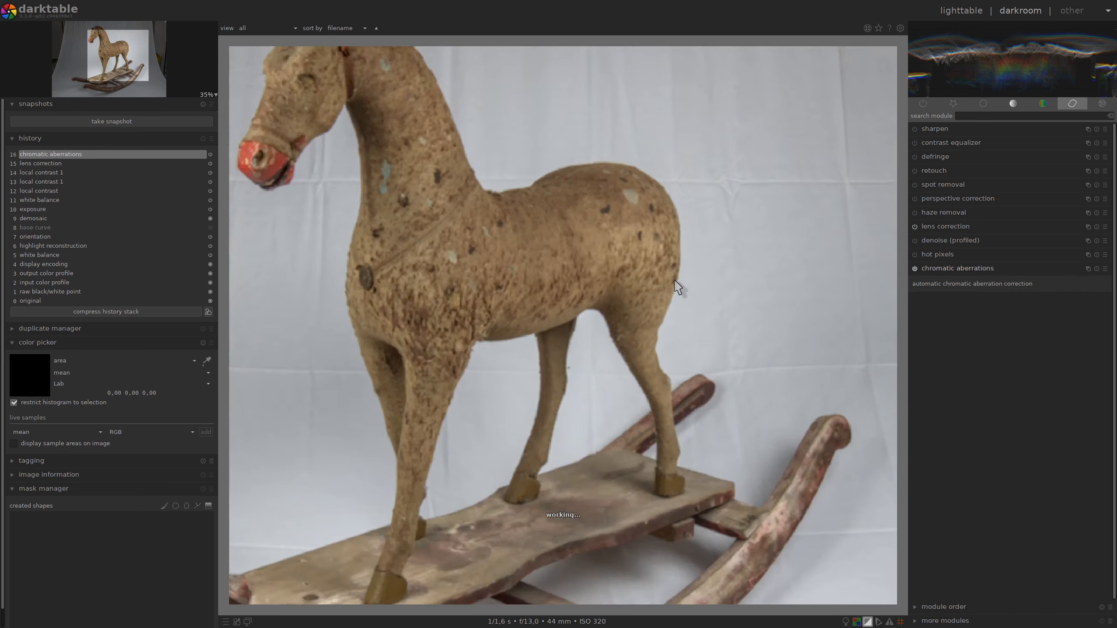
scroll(678, 285, up, 2)
scroll(590, 155, up, 2)
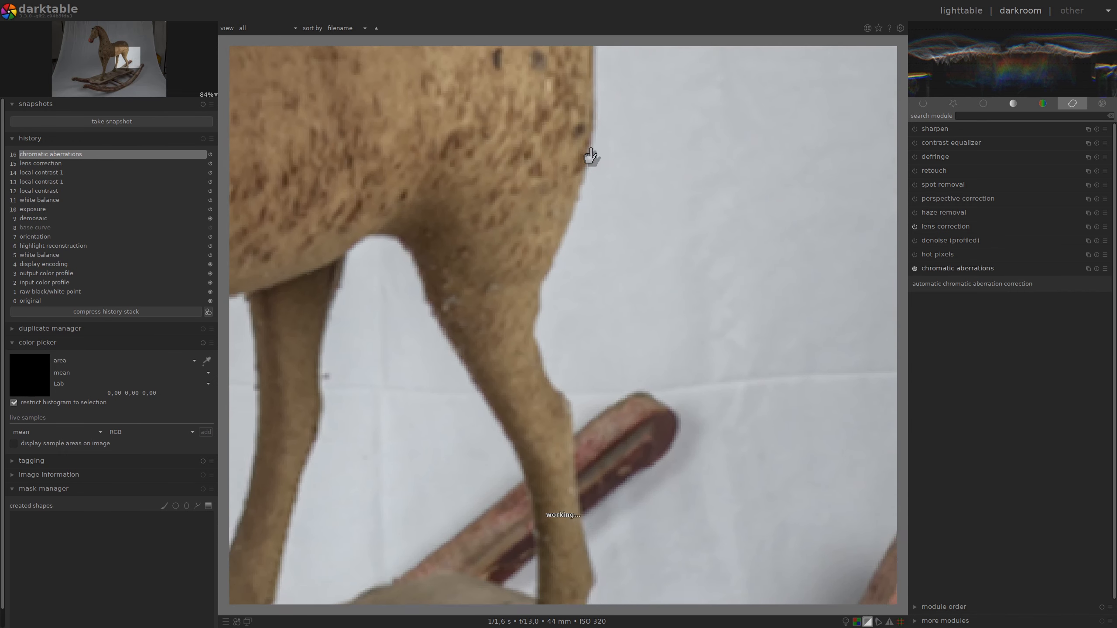
drag(668, 406, 616, 324)
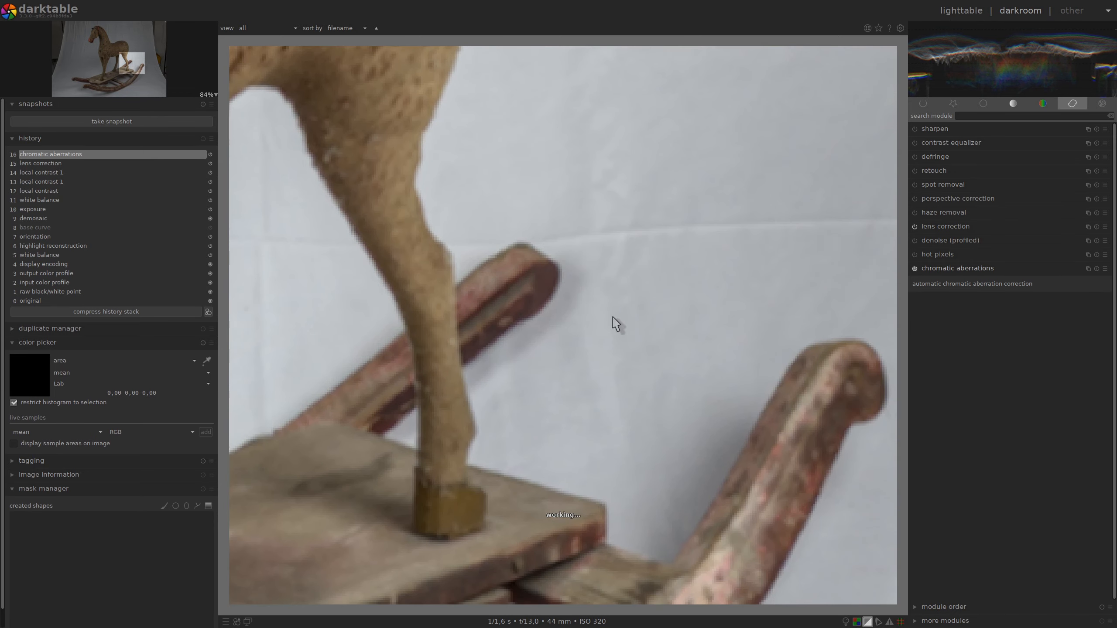
drag(449, 452, 761, 392)
drag(400, 251, 820, 438)
drag(397, 207, 738, 387)
drag(480, 170, 645, 464)
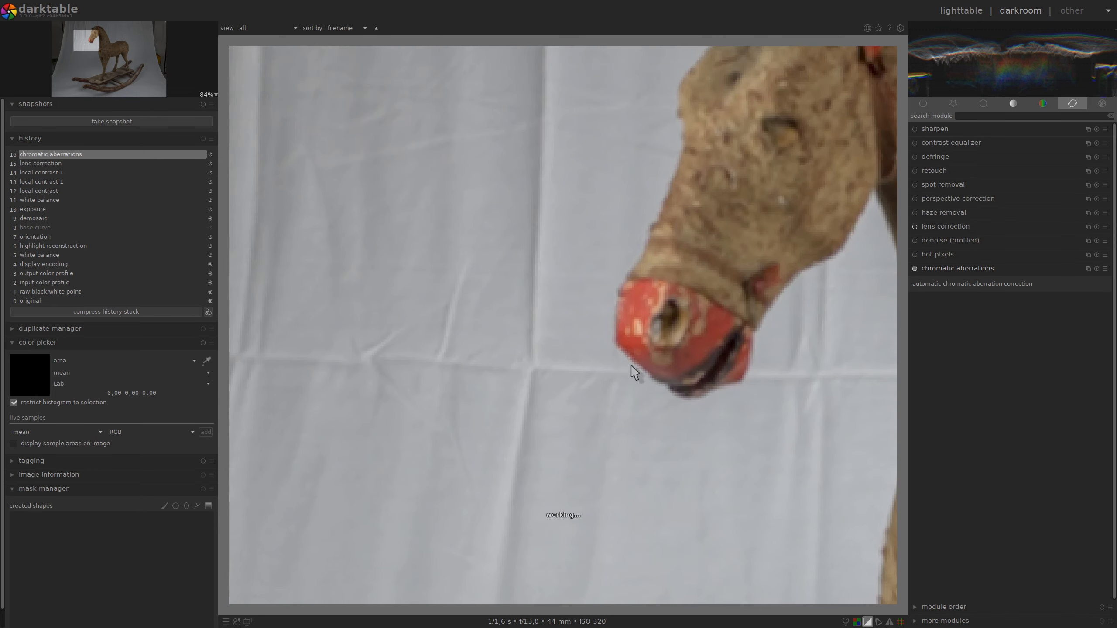
drag(716, 246, 626, 198)
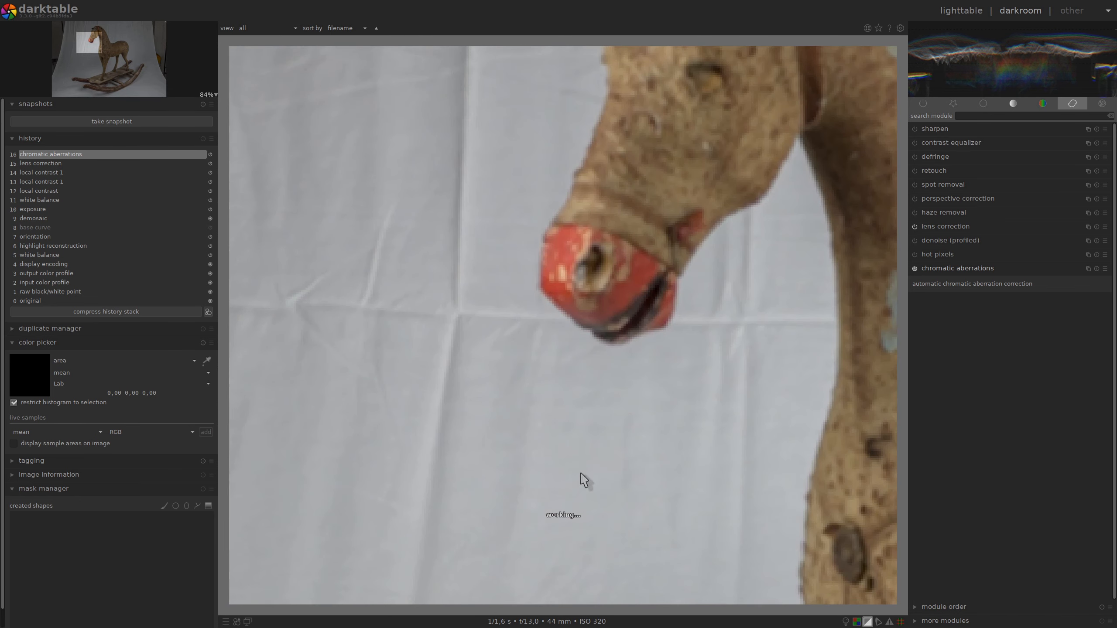
drag(582, 478, 571, 307)
drag(550, 506, 625, 187)
drag(486, 499, 632, 240)
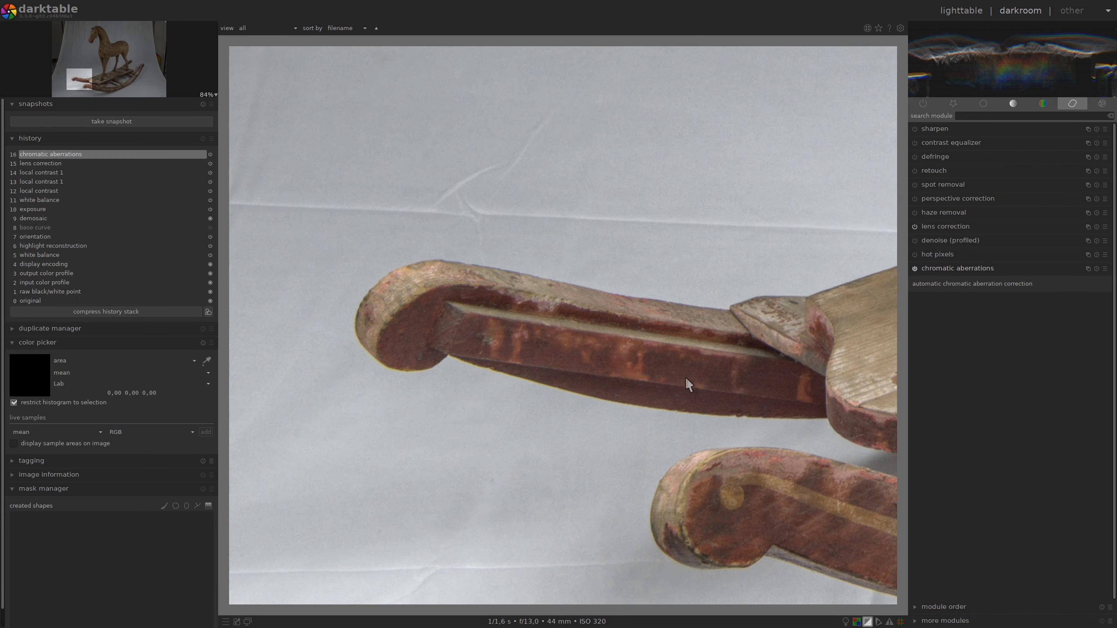
Enable defringe in local average (slow) mode with edge detection radius 13.27 and threshold 6.88, comparing it off and on.
click(914, 157)
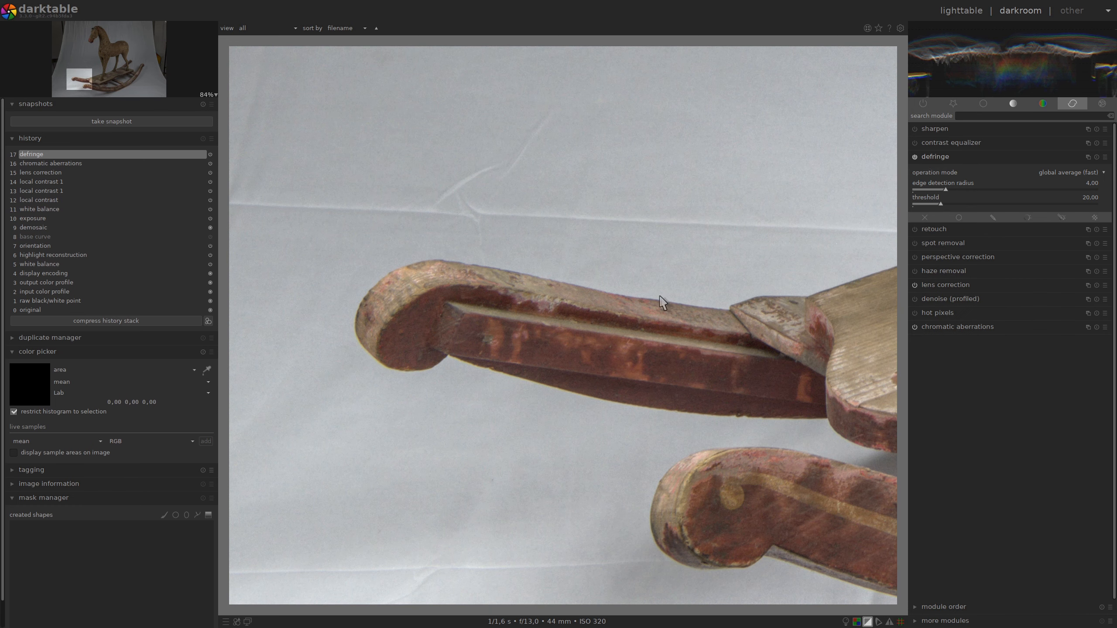
click(1081, 178)
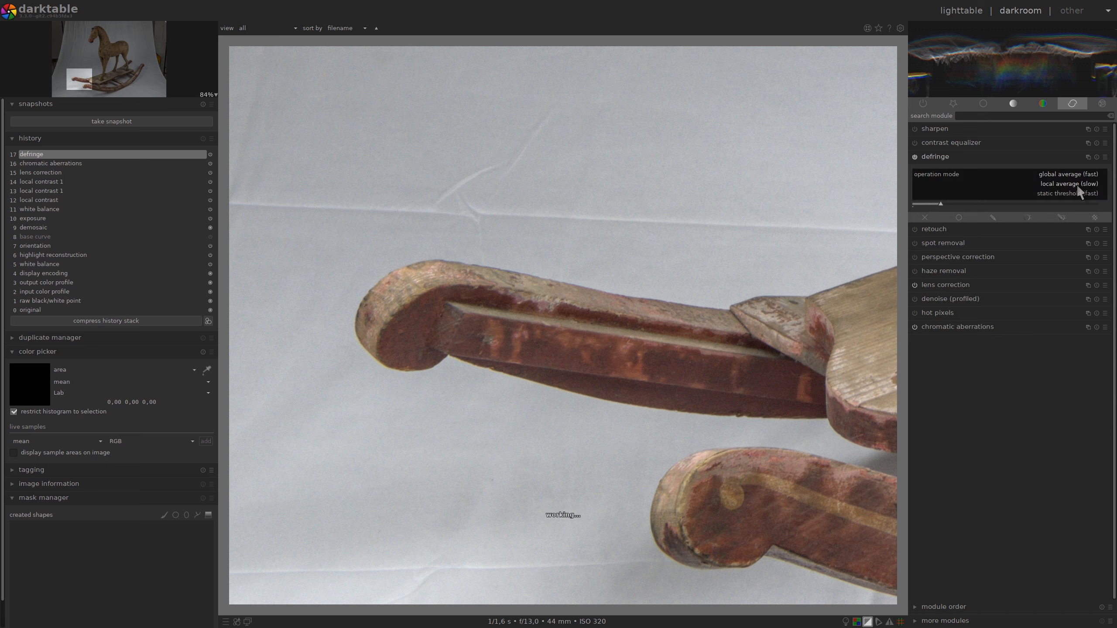
click(1077, 184)
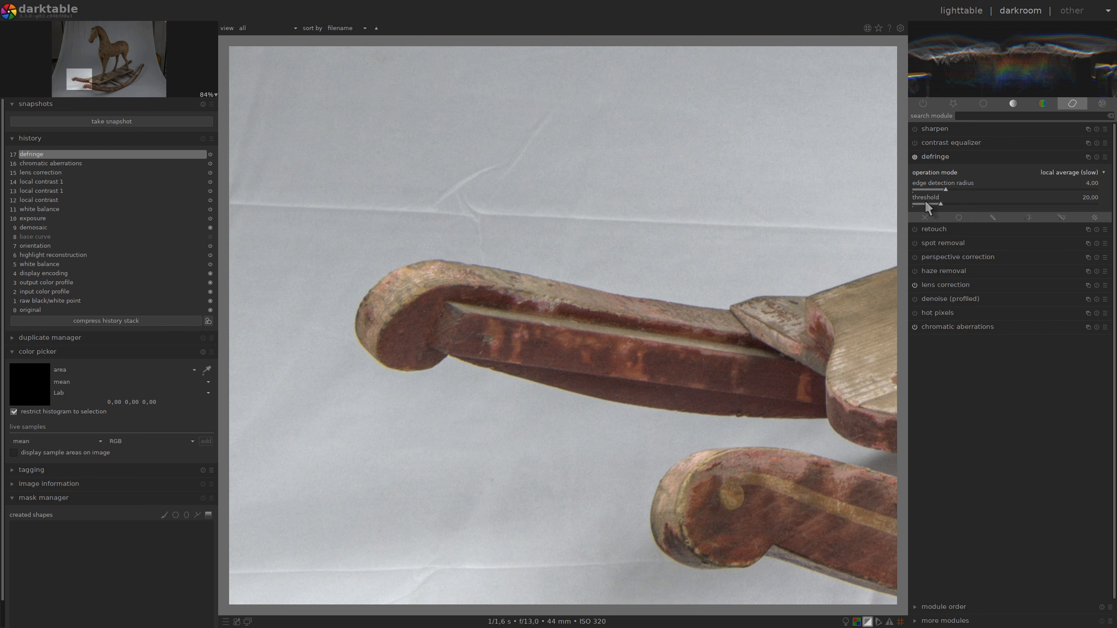
click(980, 190)
click(926, 204)
click(922, 203)
click(1005, 188)
click(915, 156)
click(914, 157)
click(1034, 190)
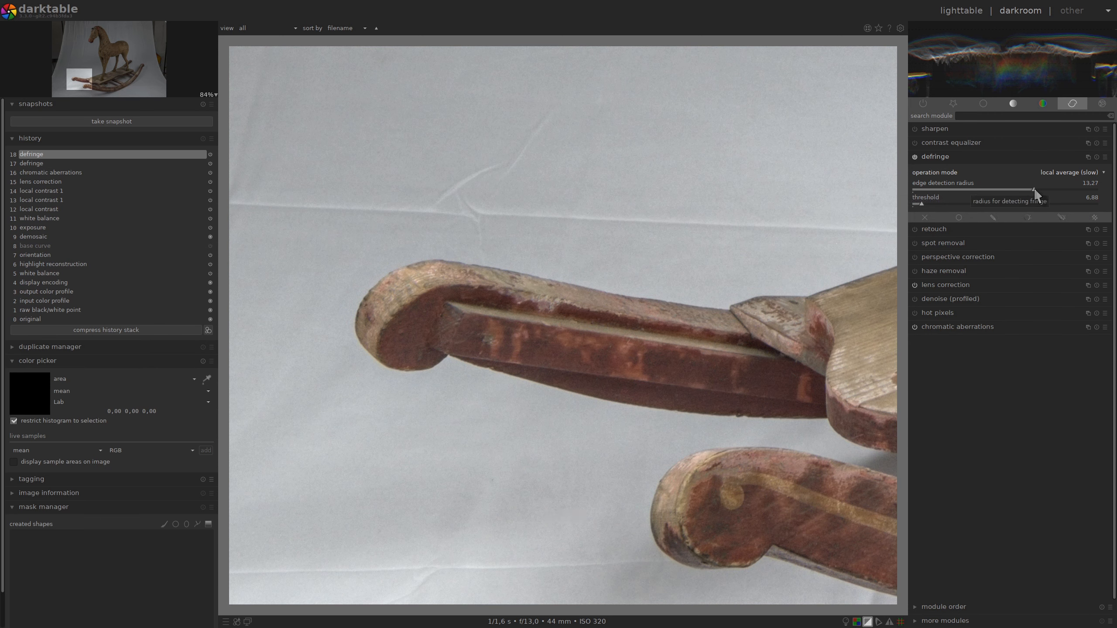
Examine the whole image and the horse's head and neck at up to 100% for remaining colour fringes.
middle_click(695, 333)
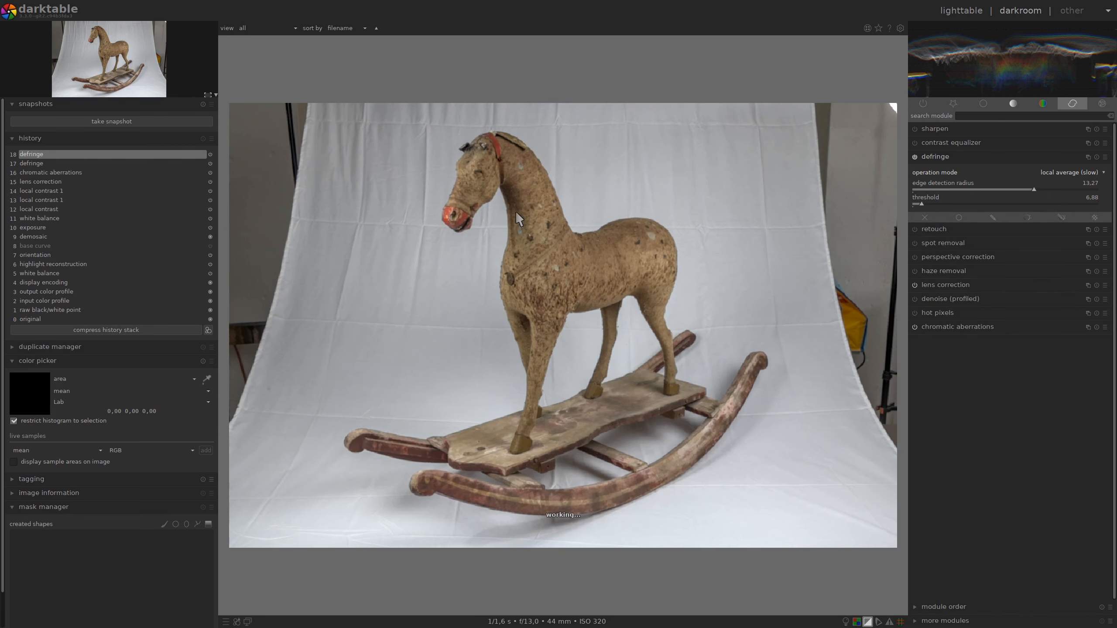
middle_click(464, 179)
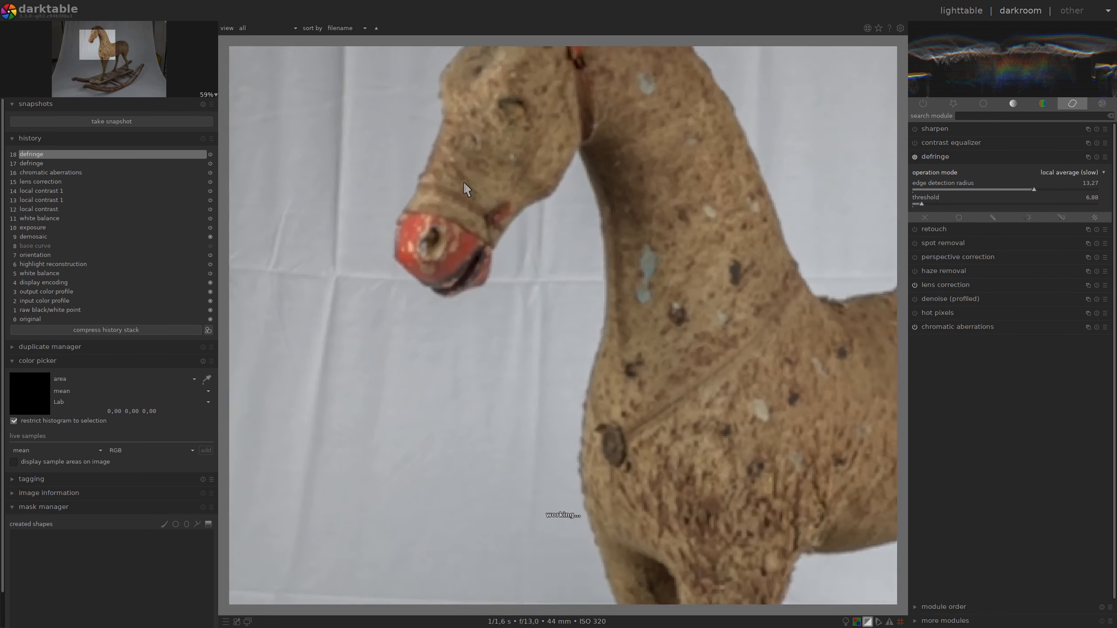
scroll(464, 181, up, 1)
drag(472, 182, 548, 394)
scroll(622, 187, up, 2)
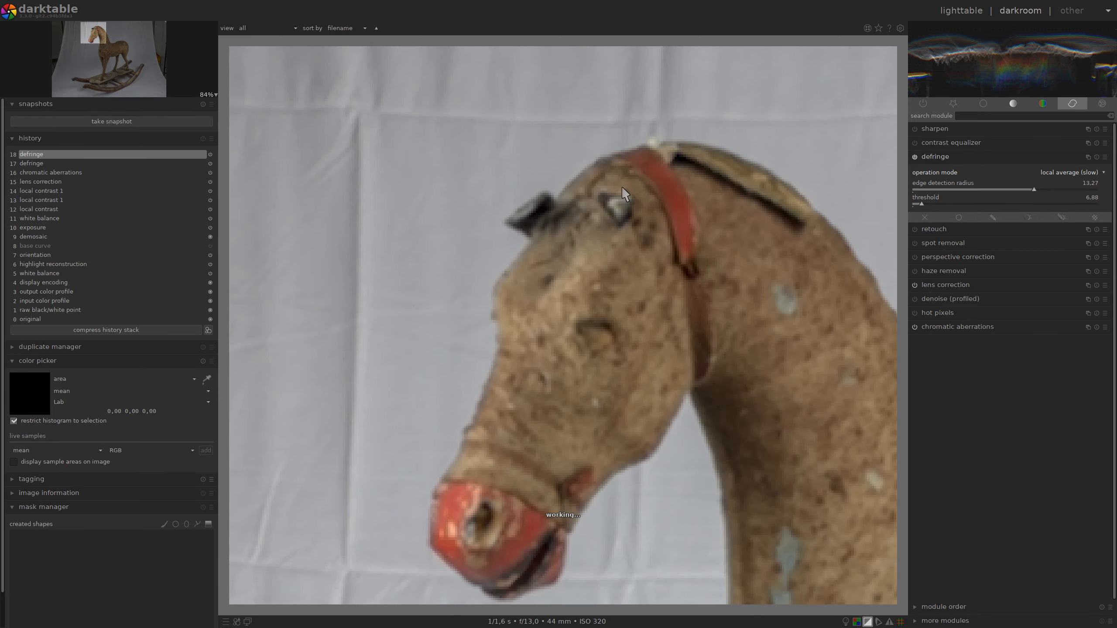
scroll(621, 186, up, 1)
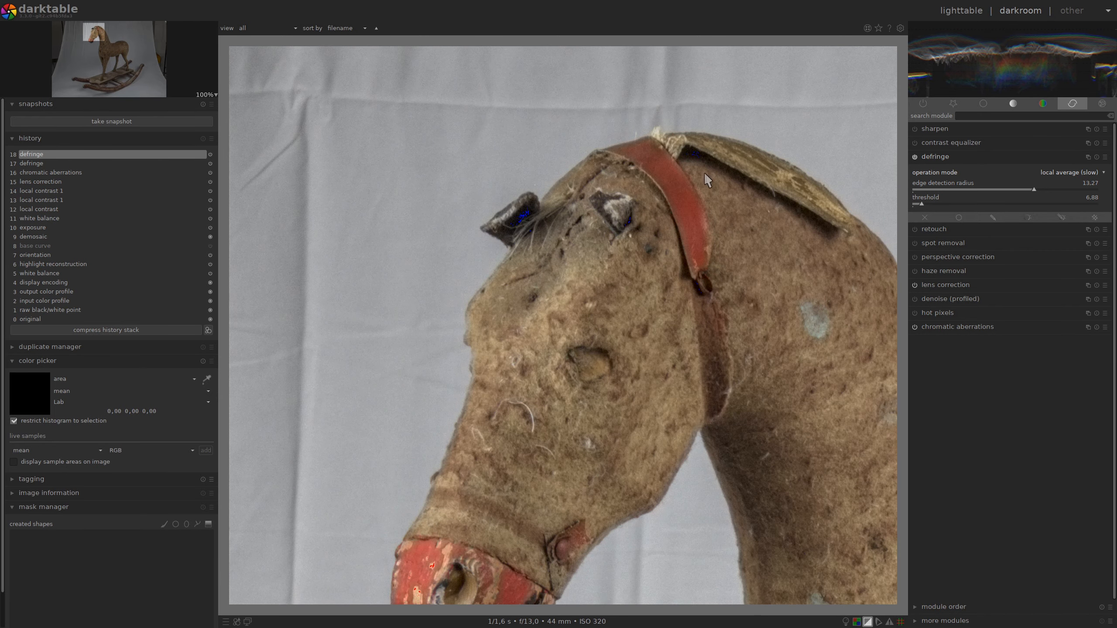
drag(753, 244, 425, 104)
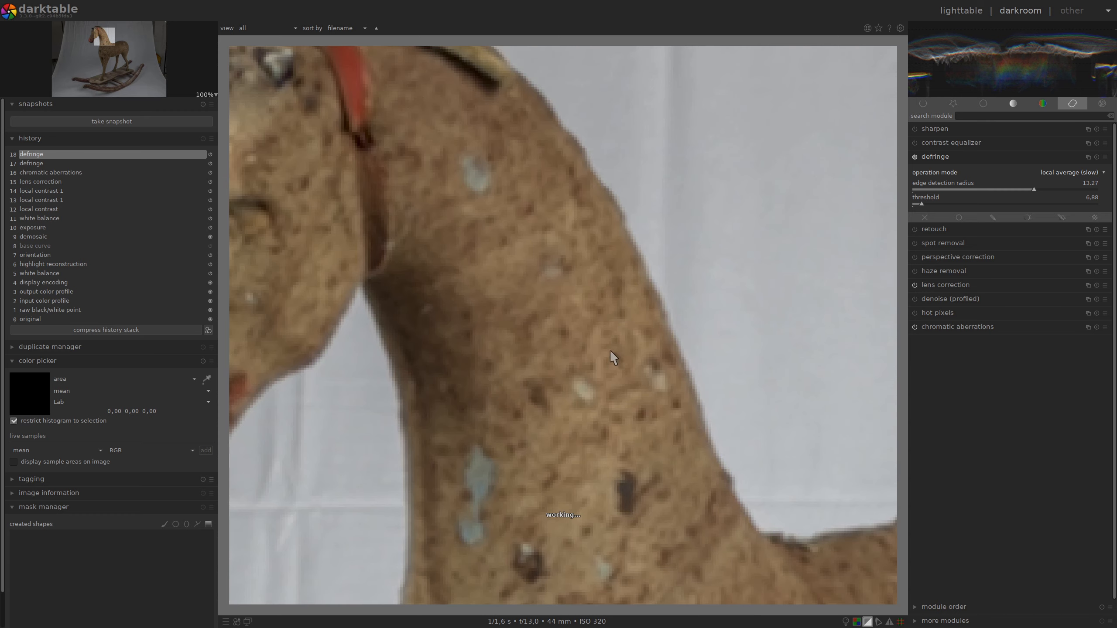
Examine the horse's neck, back, hindquarters and hind legs at up to 100% for colour fringes and noise.
drag(767, 510, 608, 304)
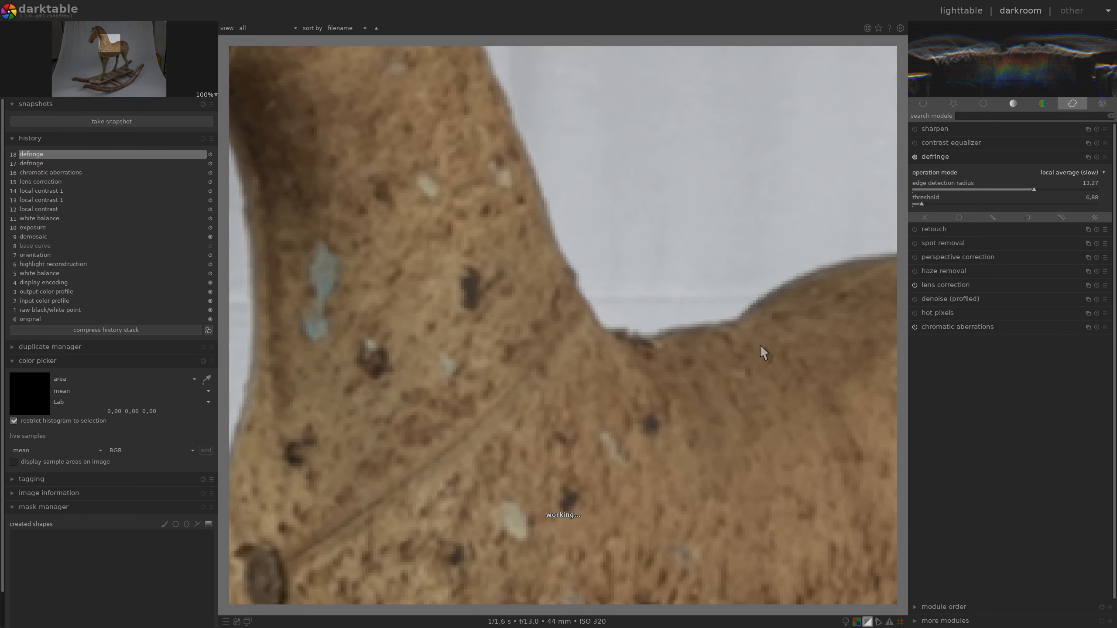
drag(807, 317, 559, 357)
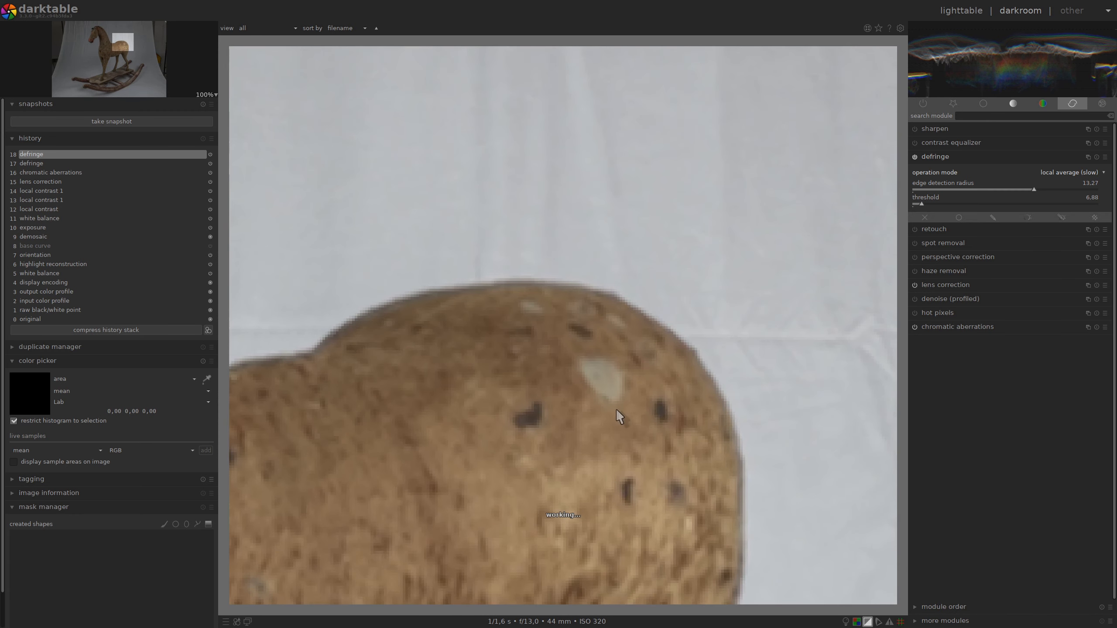
drag(616, 409, 631, 246)
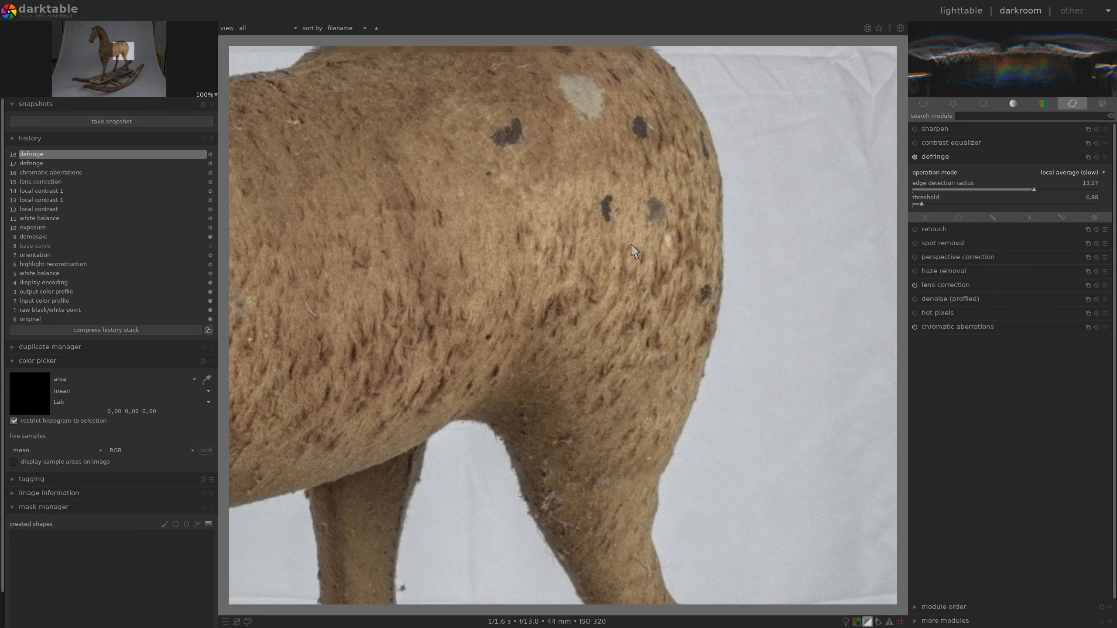
scroll(633, 251, down, 7)
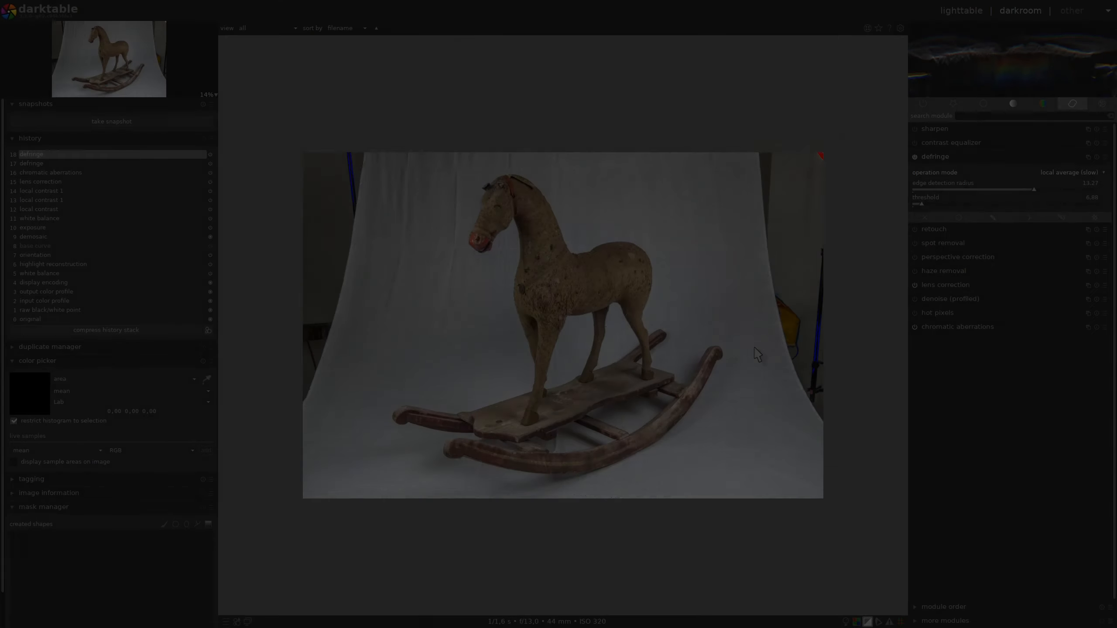
scroll(756, 354, up, 3)
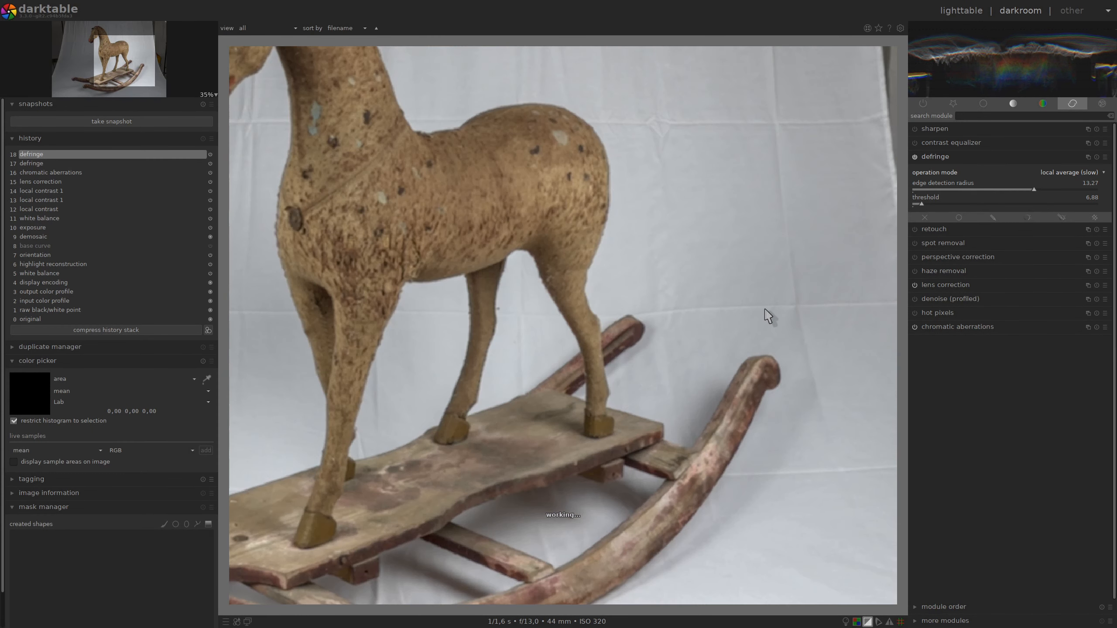
scroll(615, 246, up, 3)
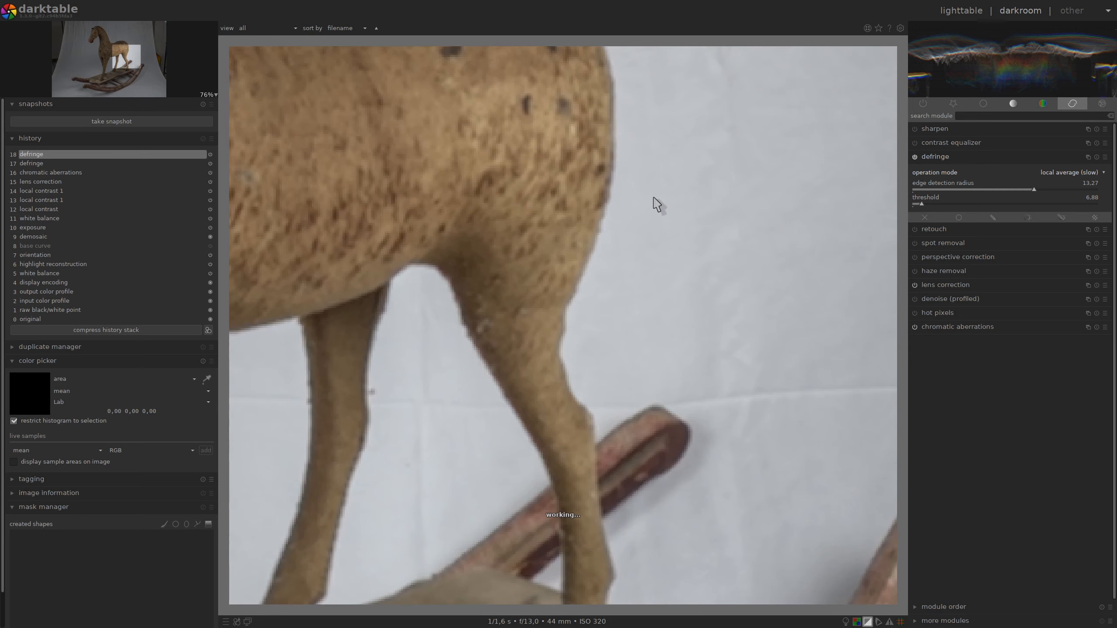
drag(668, 199, 653, 372)
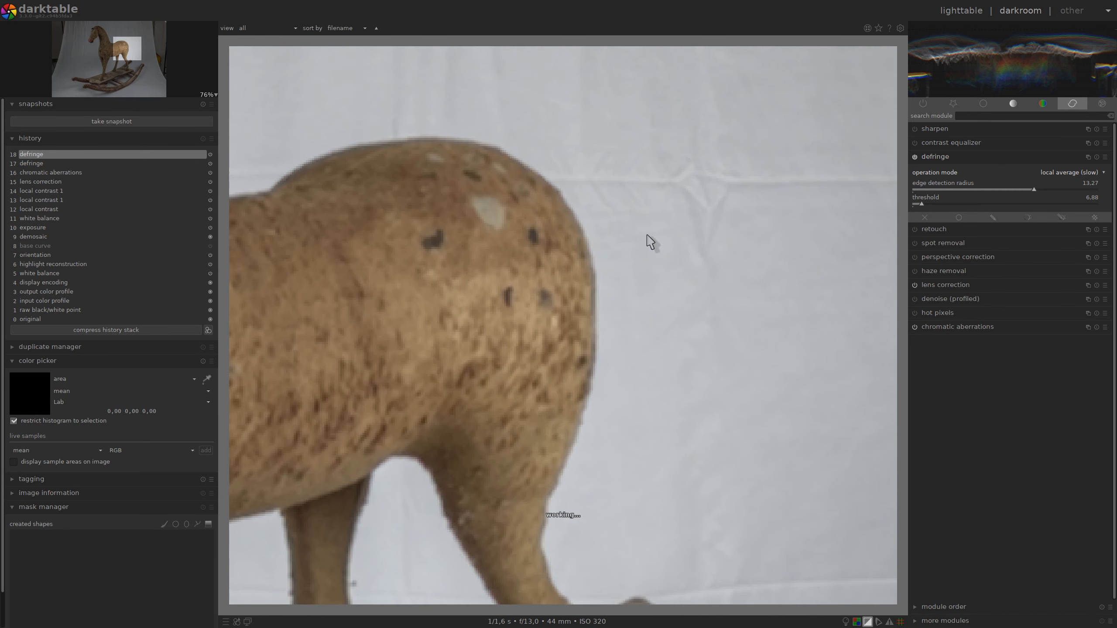
scroll(634, 320, up, 2)
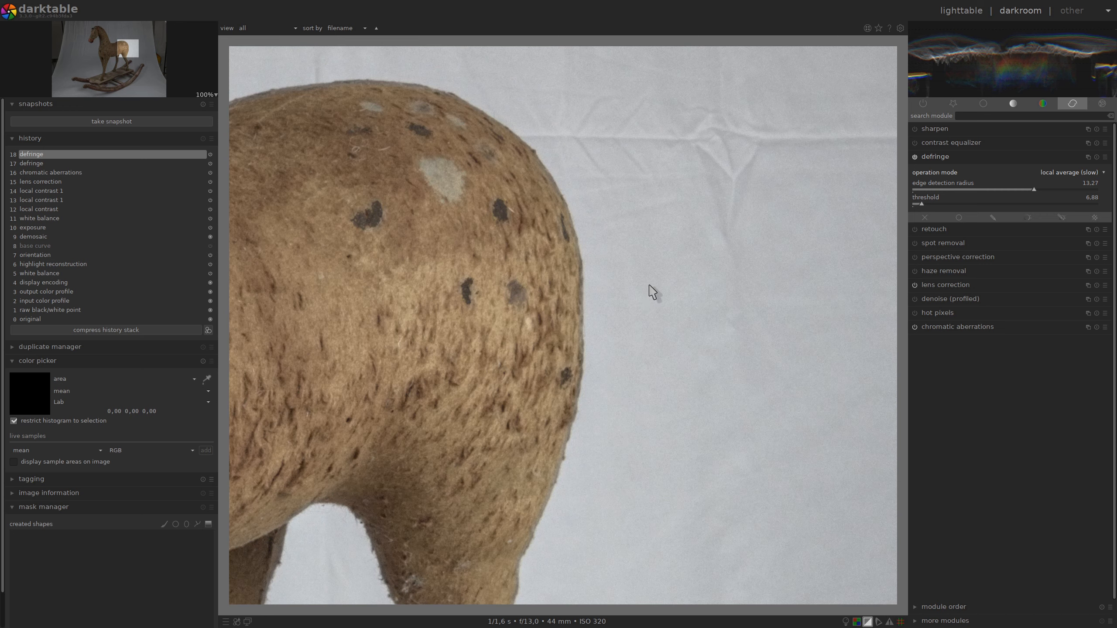
Enable profiled denoise in wavelets mode and inspect the noise on the hindquarters and backdrop at about 149%.
click(915, 298)
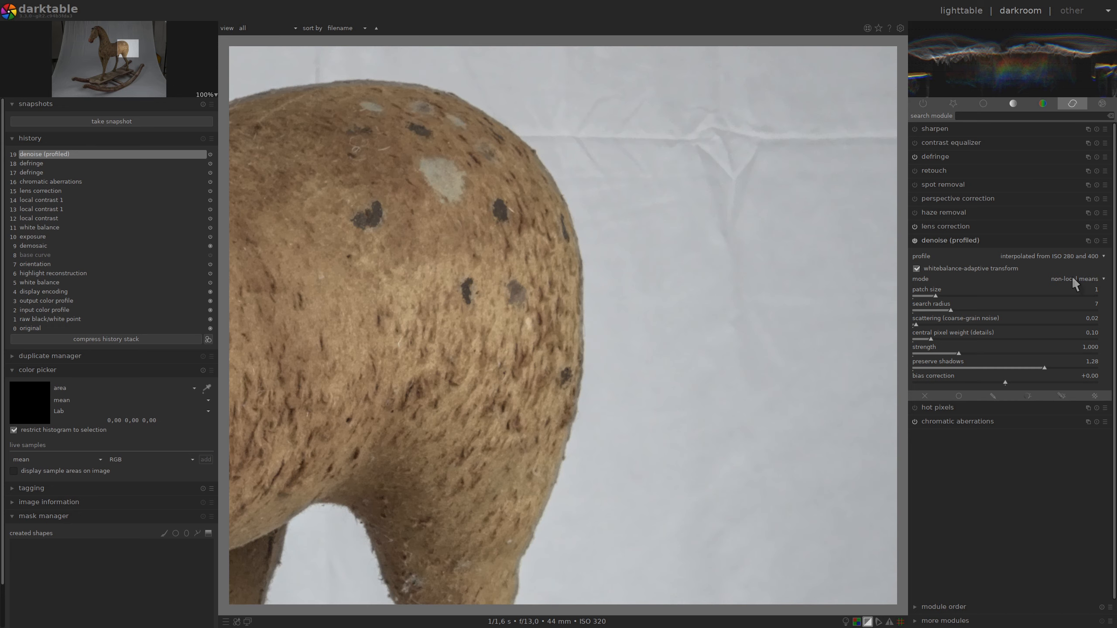
click(1072, 279)
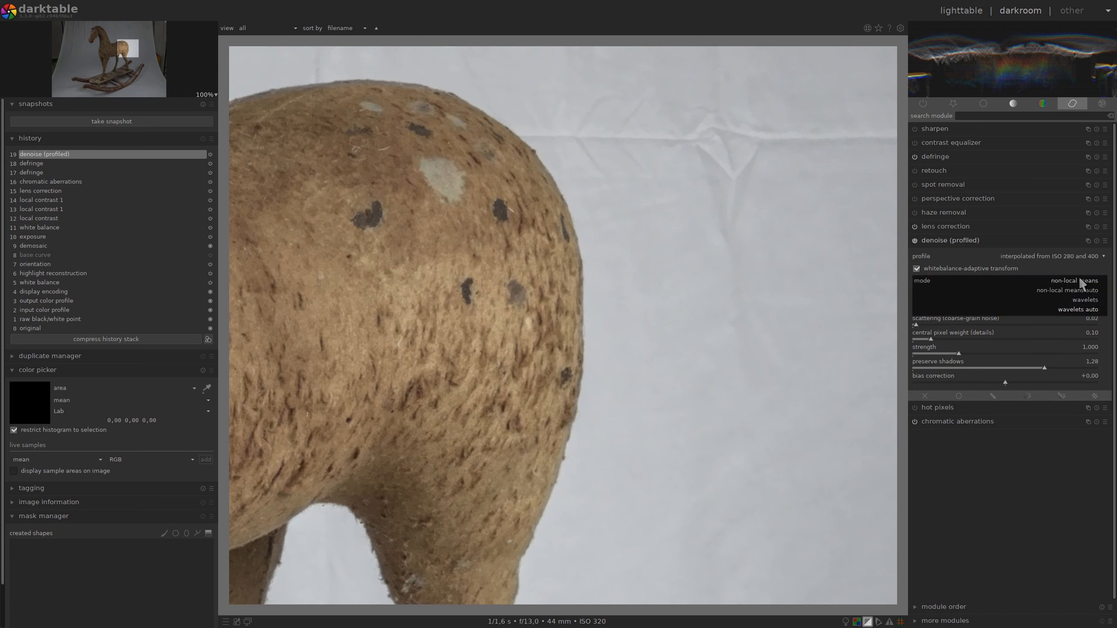
click(1085, 300)
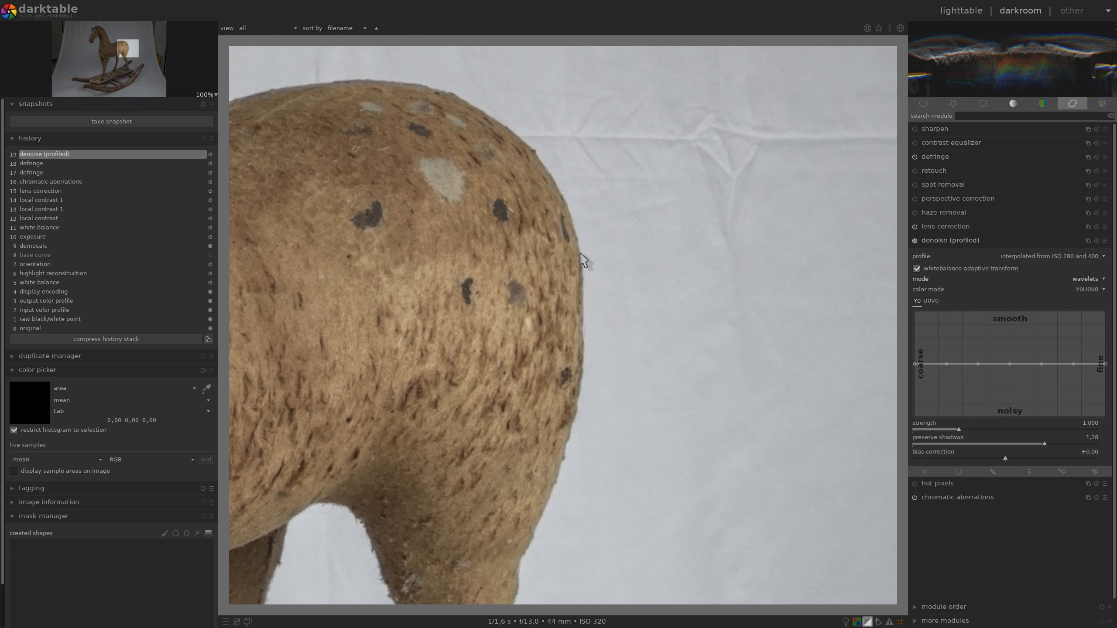
scroll(580, 254, up, 1)
scroll(580, 254, up, 2)
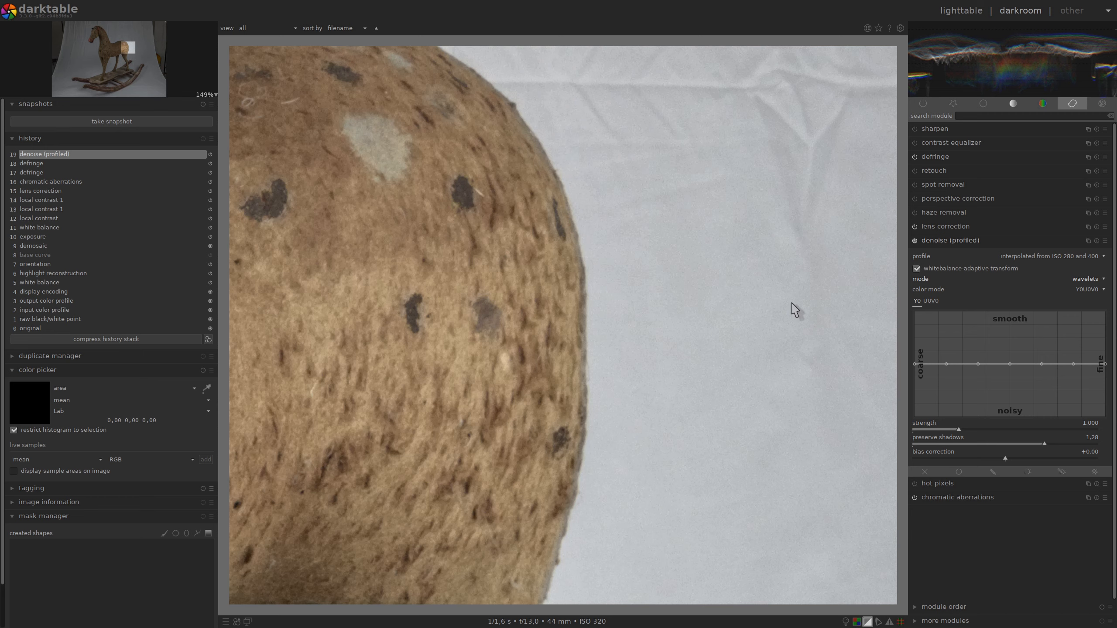
Set the profiled denoise strength to 2.763 and preserve shadows to 0.64, comparing the module off and on.
drag(1005, 429, 1017, 428)
click(987, 441)
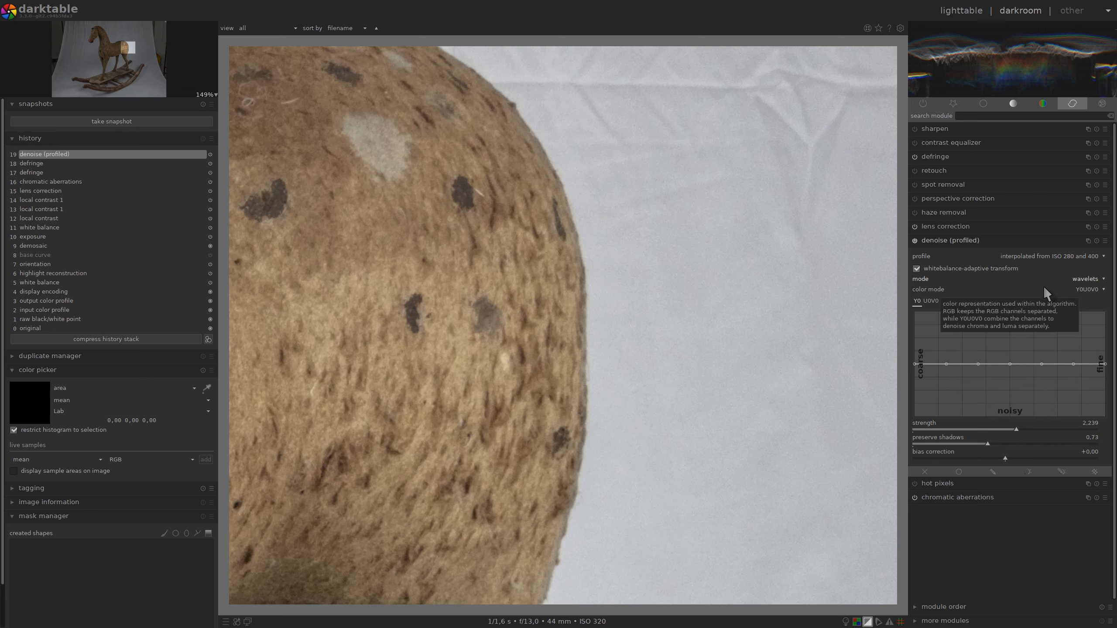
click(1040, 427)
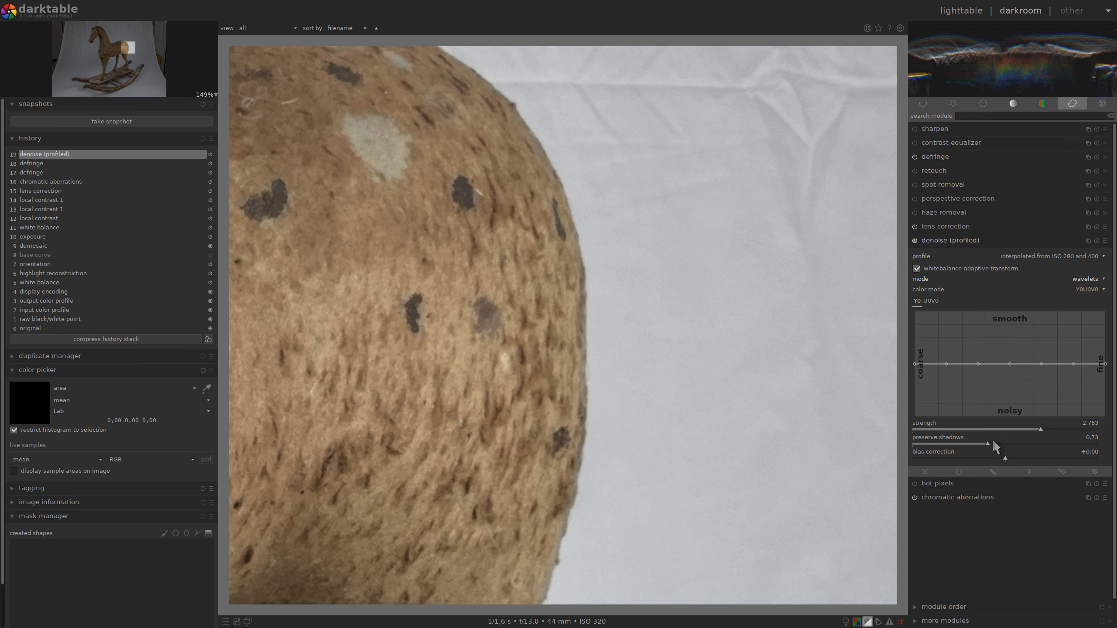
click(979, 443)
click(914, 241)
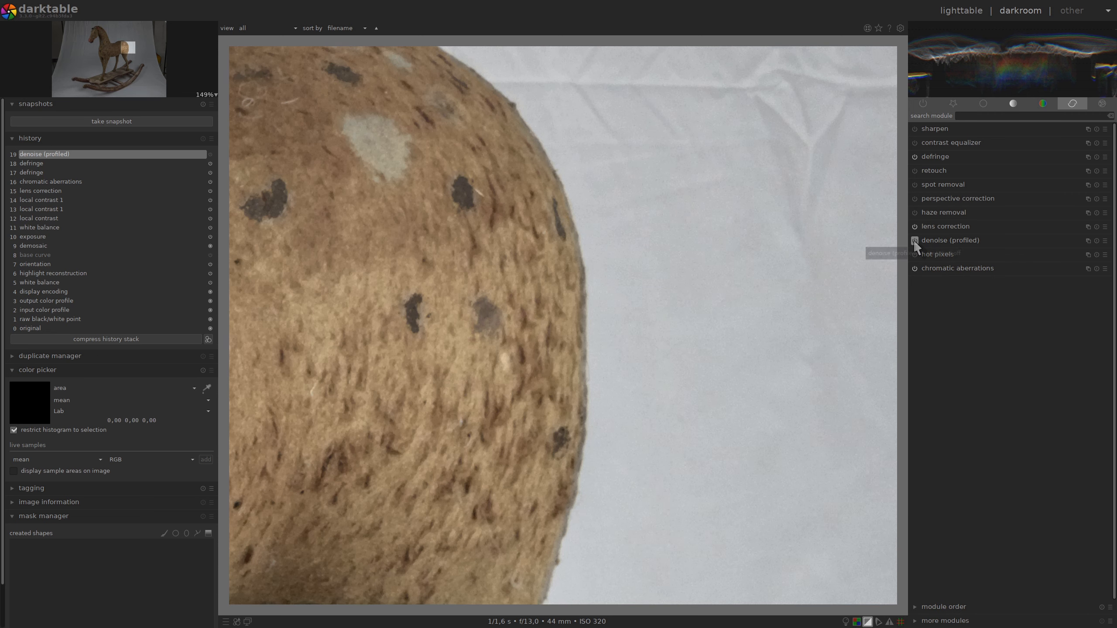
click(914, 241)
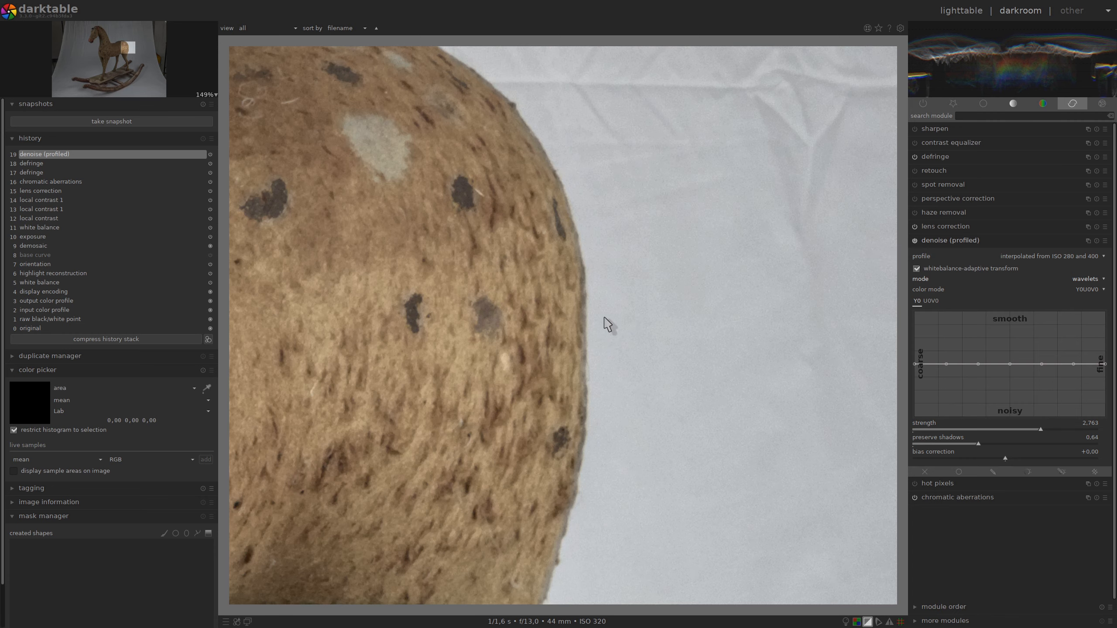
scroll(607, 324, down, 5)
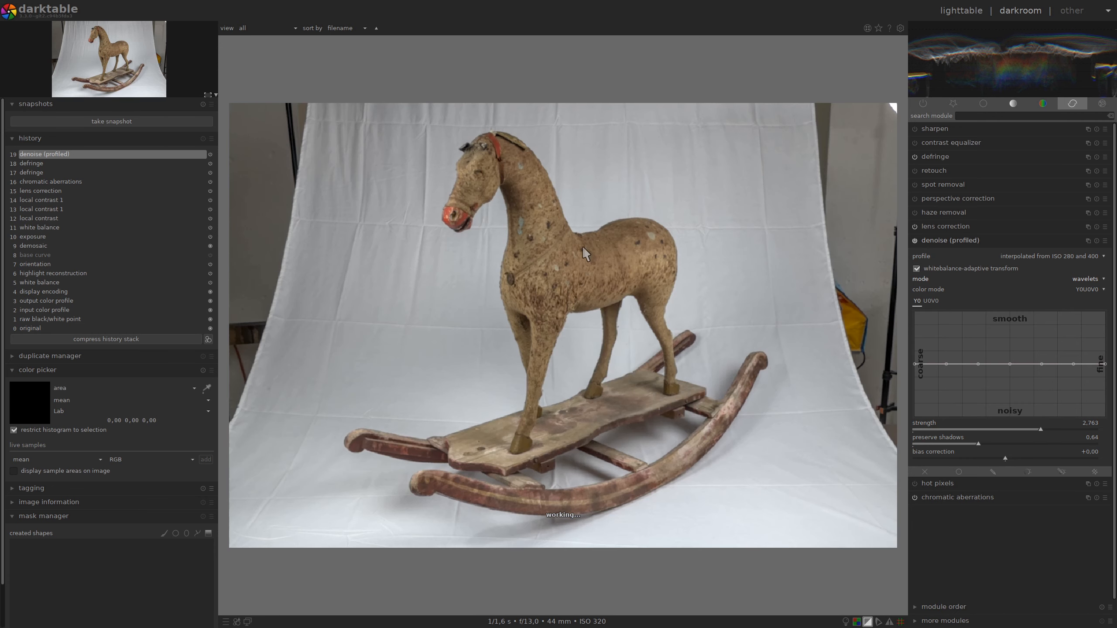
click(954, 241)
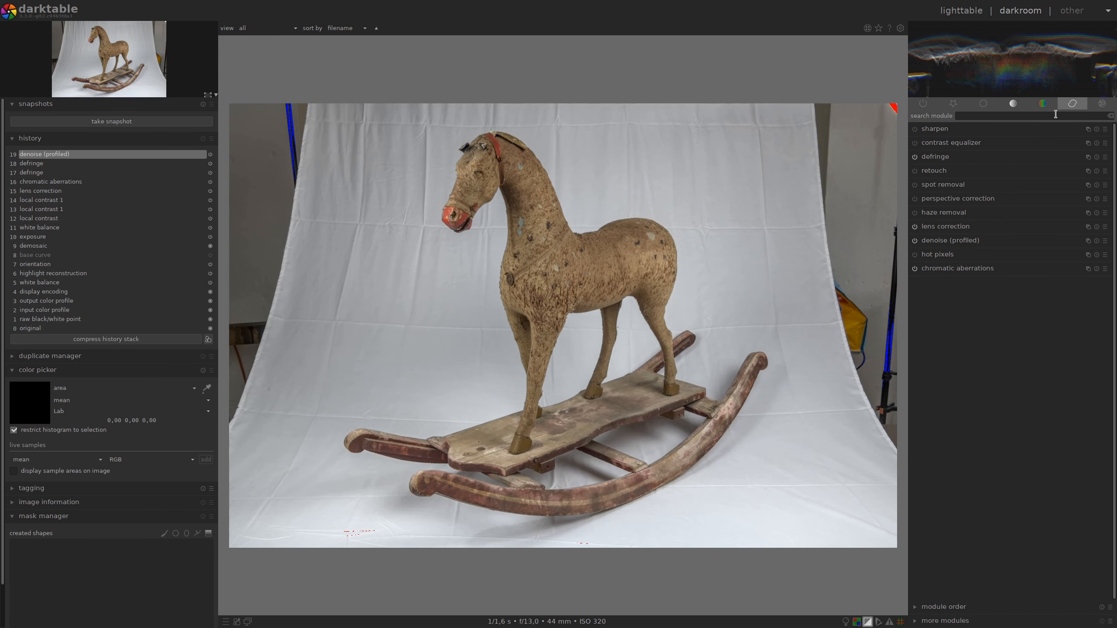
Enable color balance with a contrast fulcrum of 23.63% and a contrast of +2.01%.
click(1042, 104)
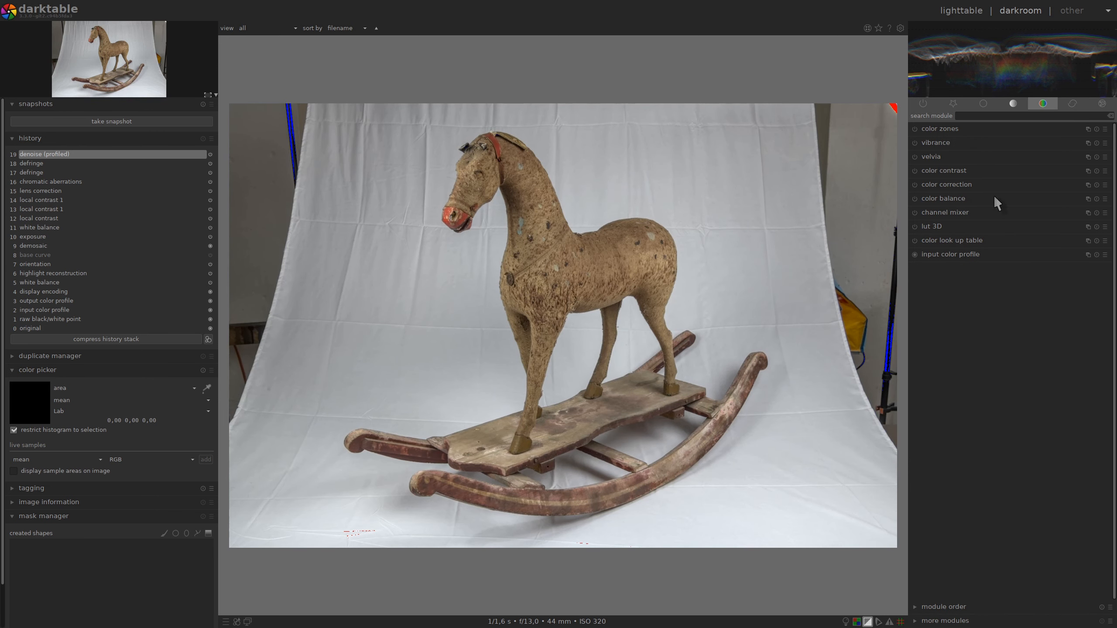
click(935, 199)
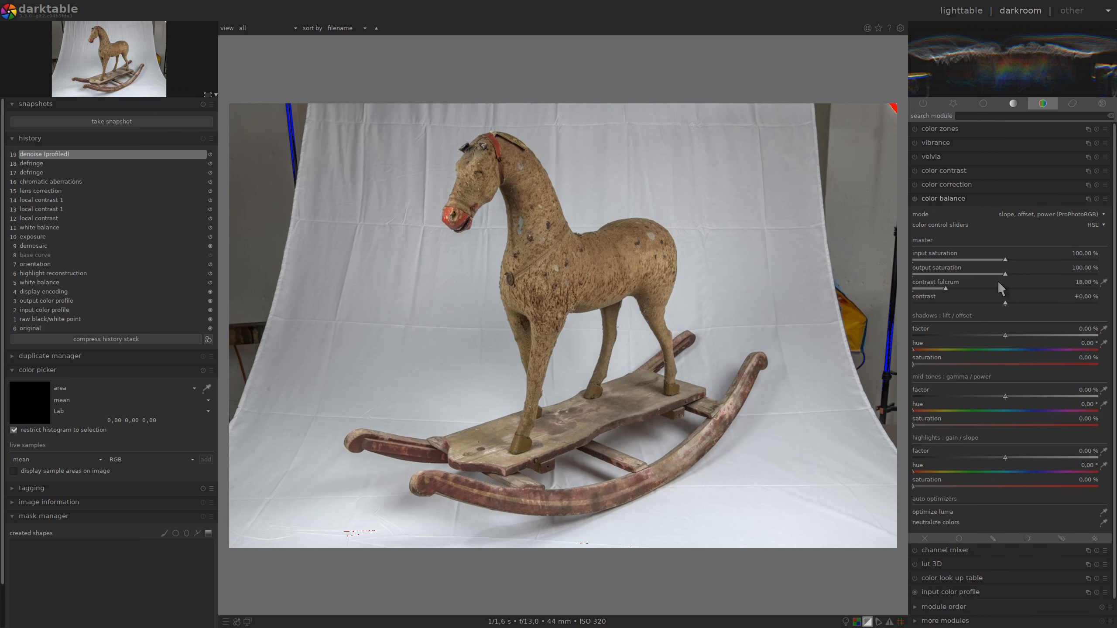
click(957, 289)
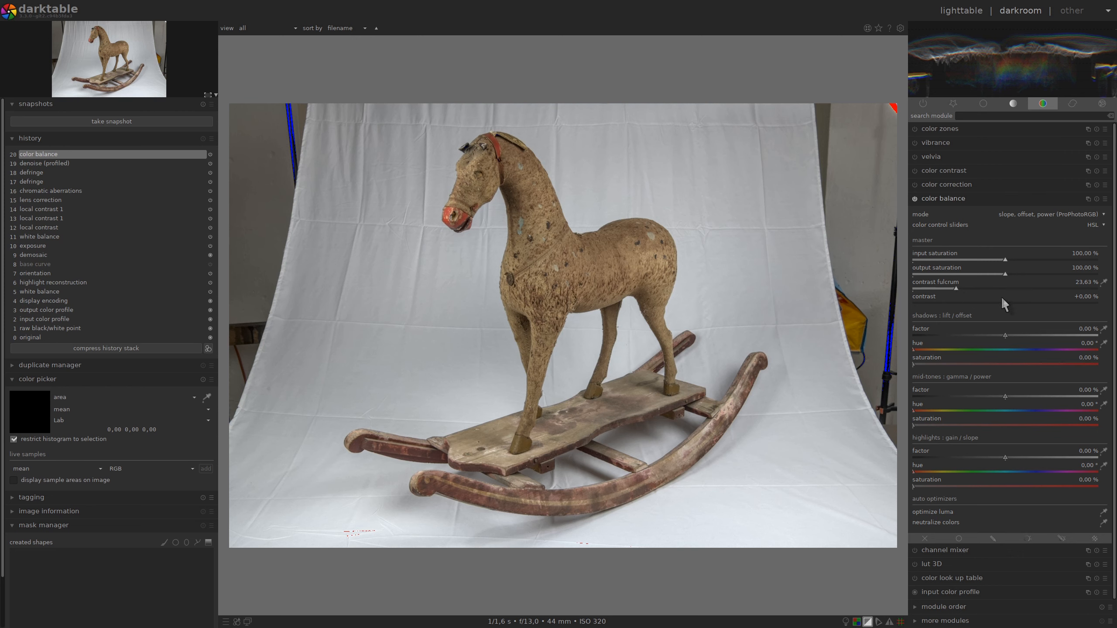
click(1016, 303)
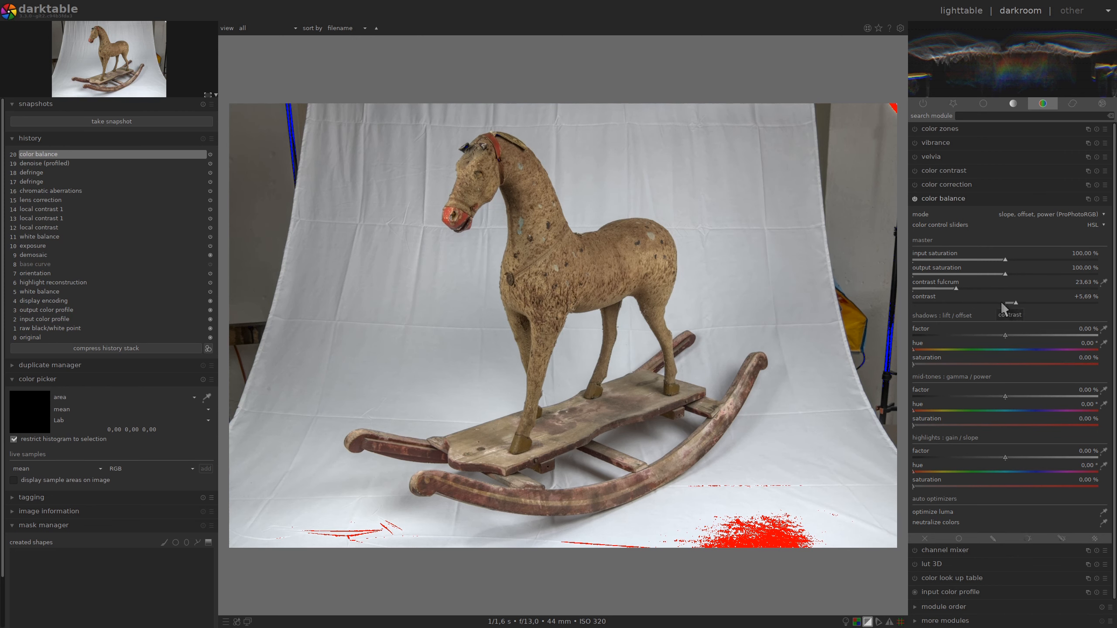
click(1009, 303)
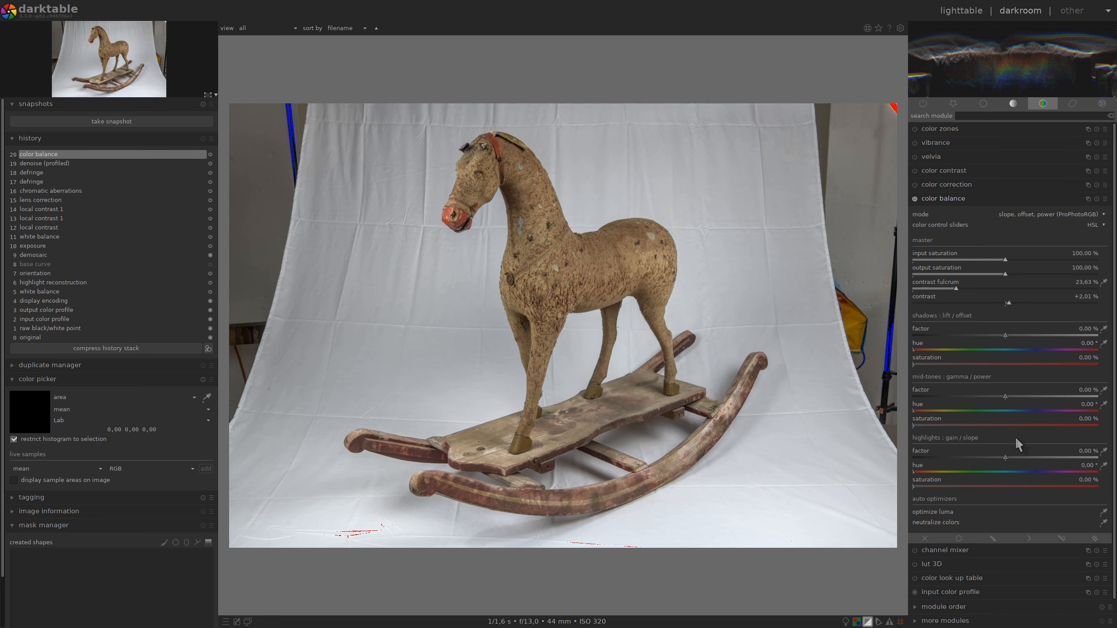
Set the color balance highlights factor to -0.66% and mid-tones factor to 8.82%, comparing the module off and on.
click(1019, 457)
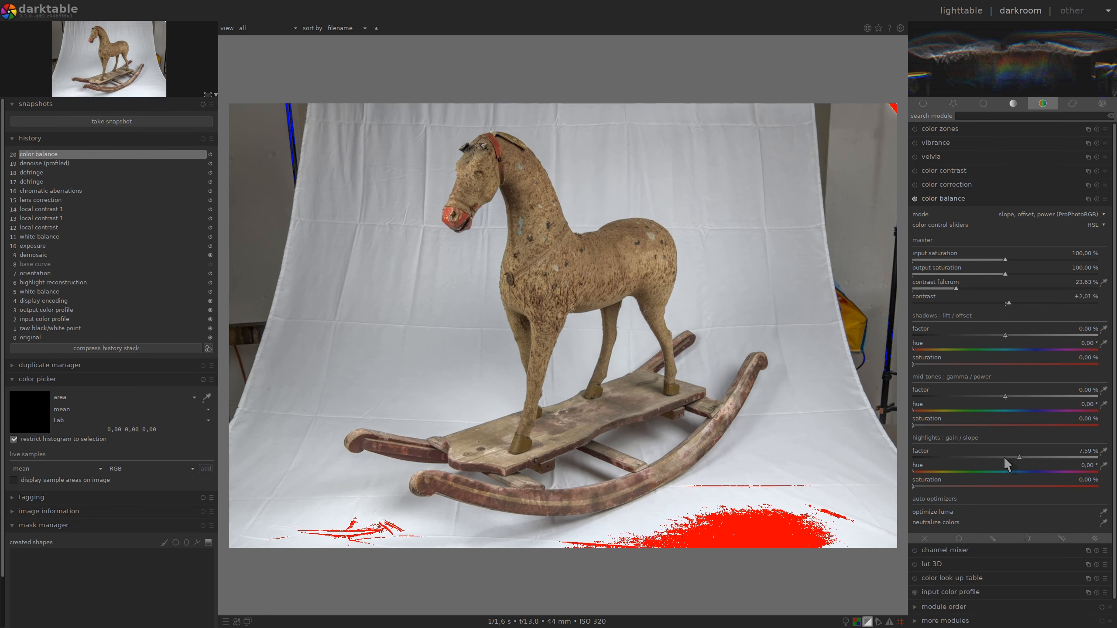
click(1003, 457)
click(1016, 397)
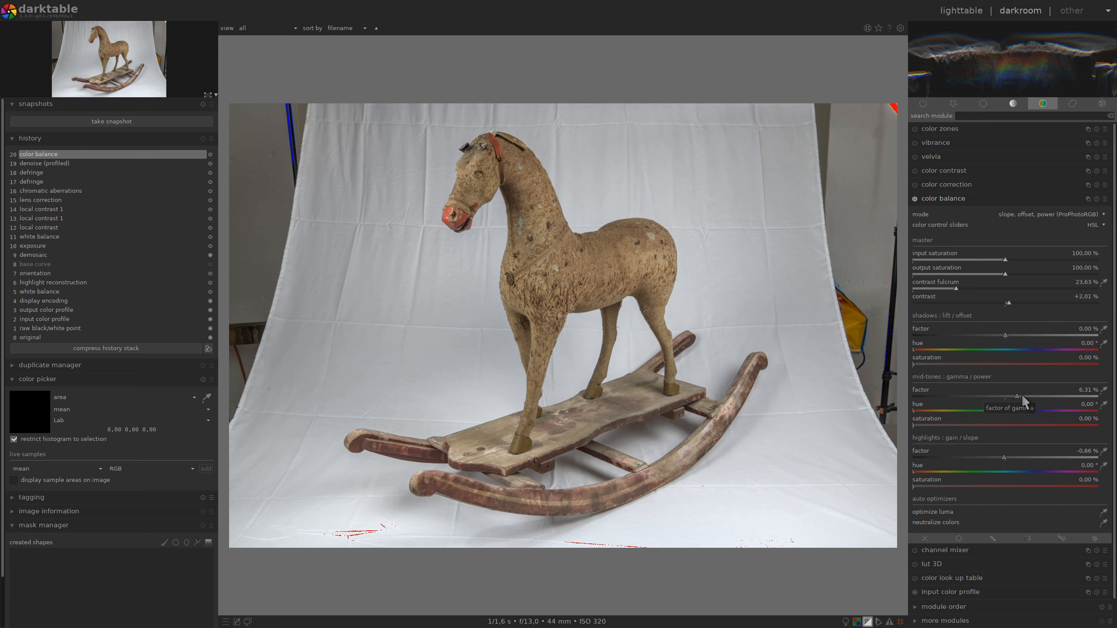
click(1023, 397)
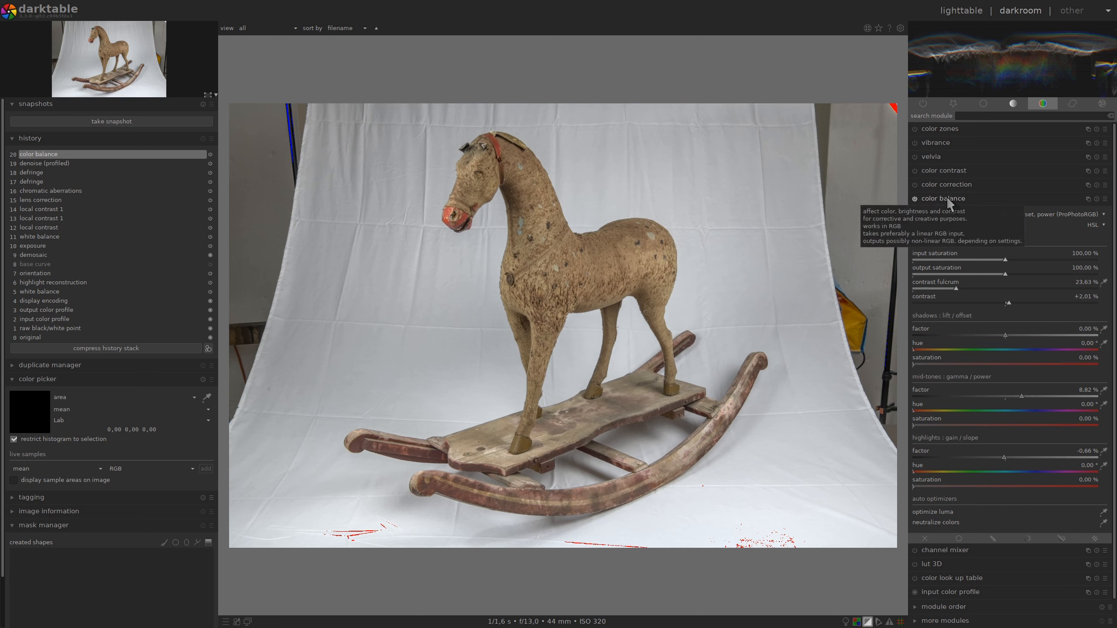
click(914, 199)
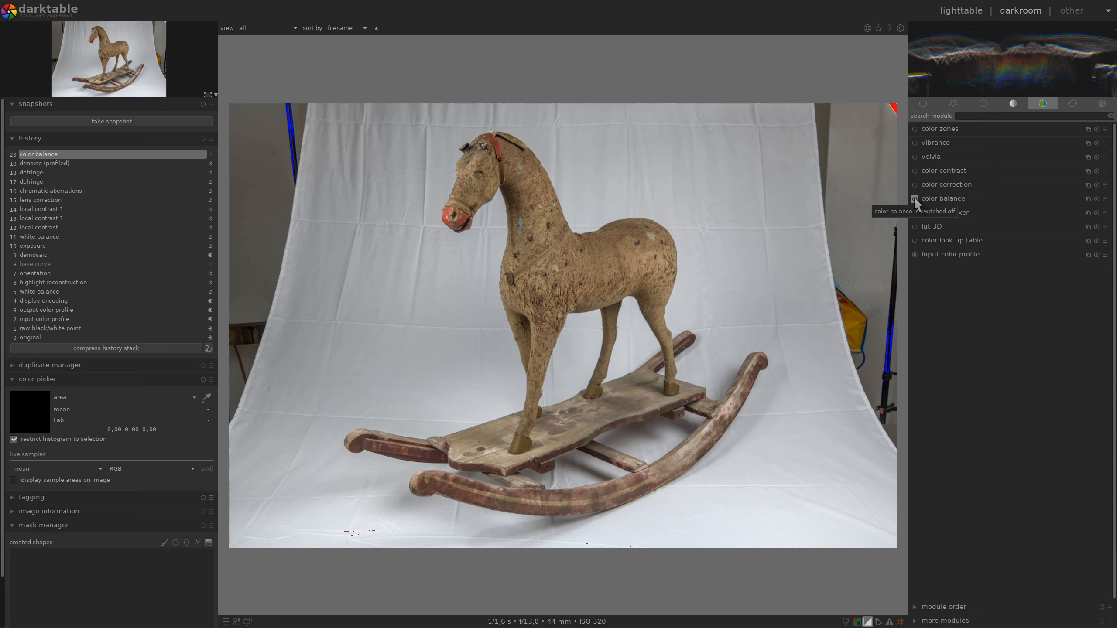
click(914, 199)
click(941, 198)
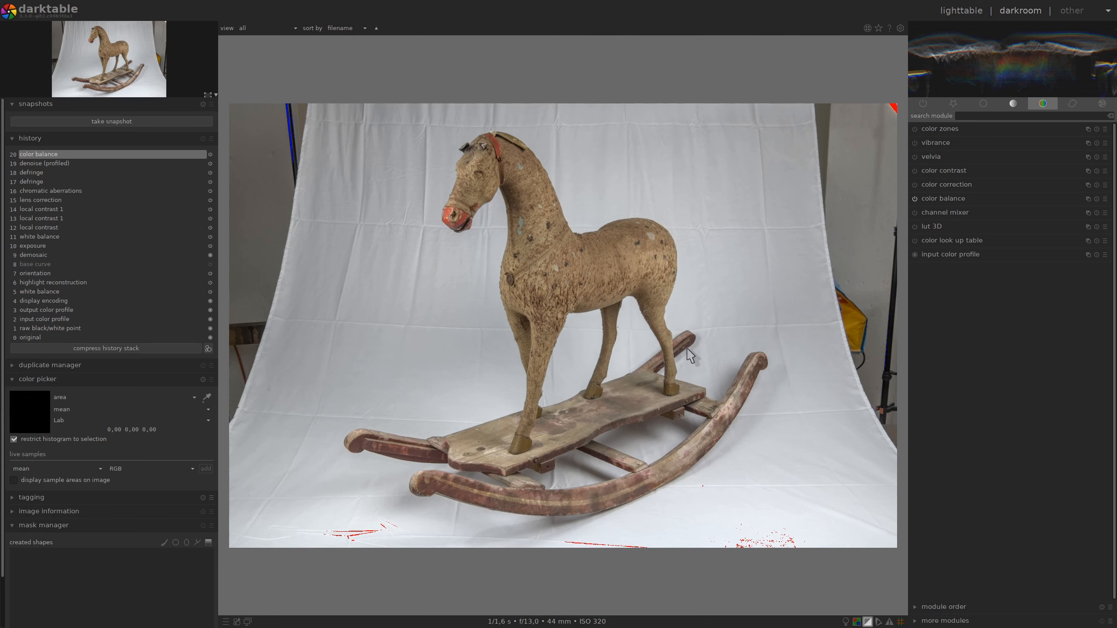
Create a new color balance instance and give it a combined drawn and parametric mask.
click(1088, 199)
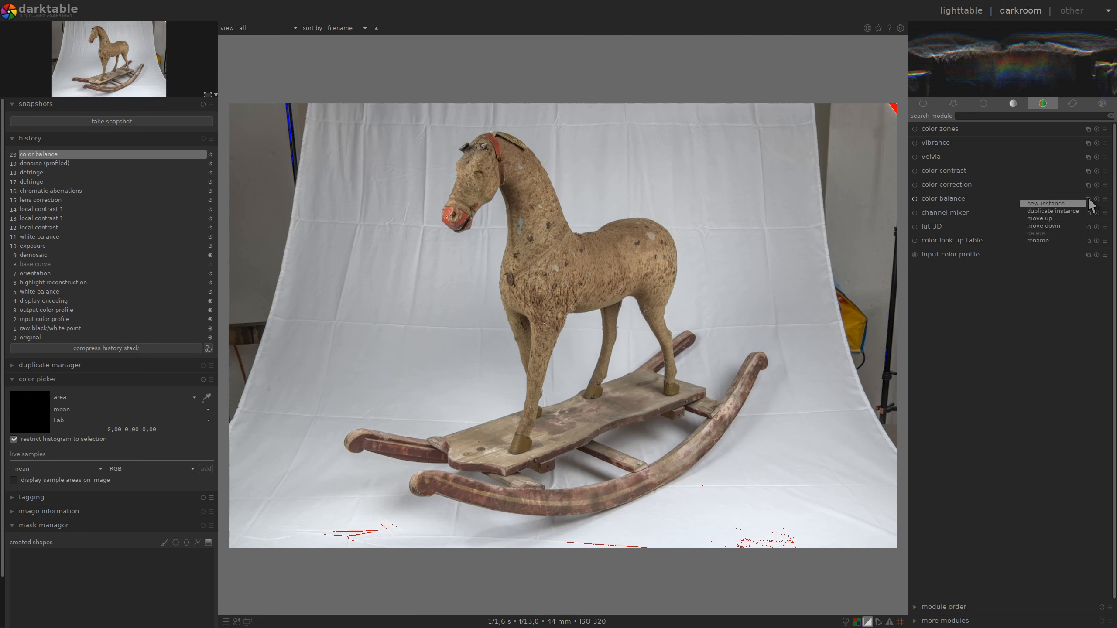
click(1086, 204)
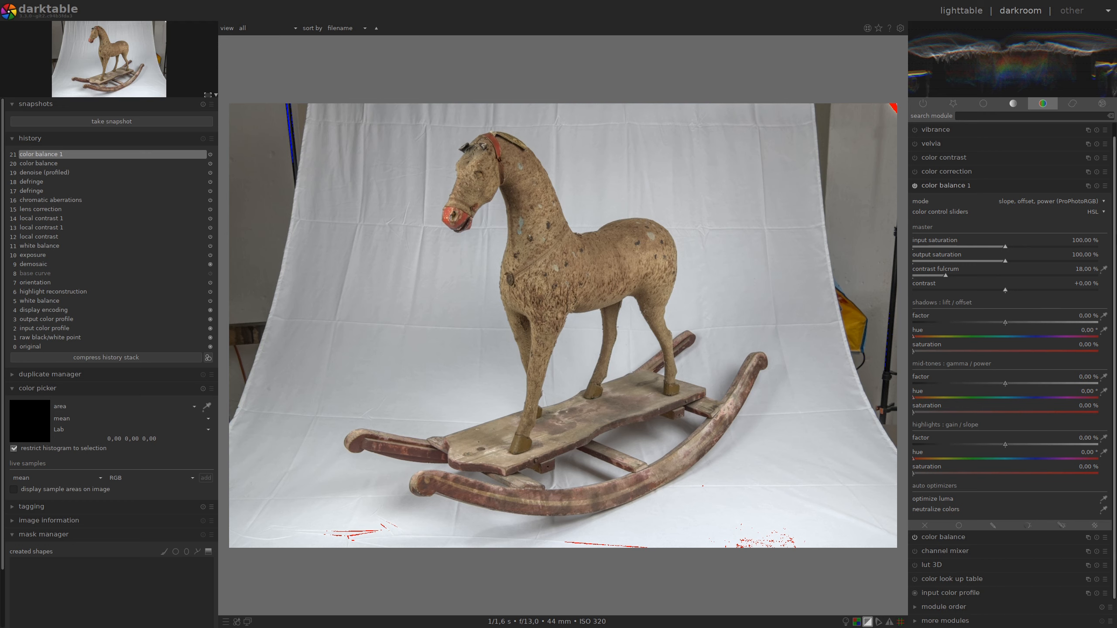
click(1061, 526)
scroll(1115, 368, down, 6)
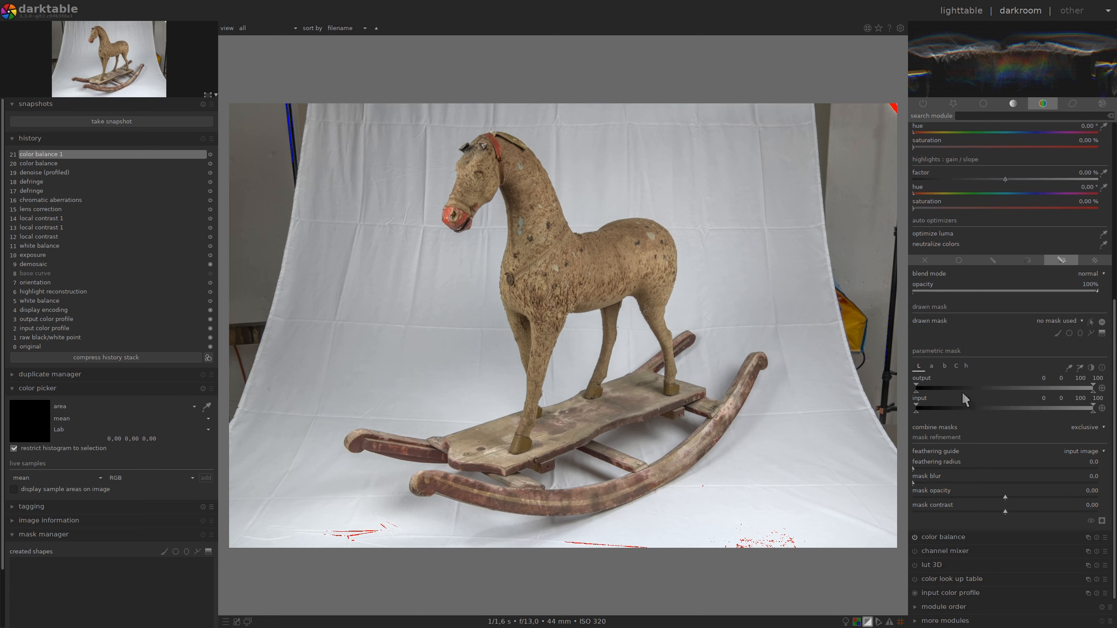
Raise the lower input limits of the new instance's parametric mask to -9.3 for channel a and -16 for channel b.
click(931, 366)
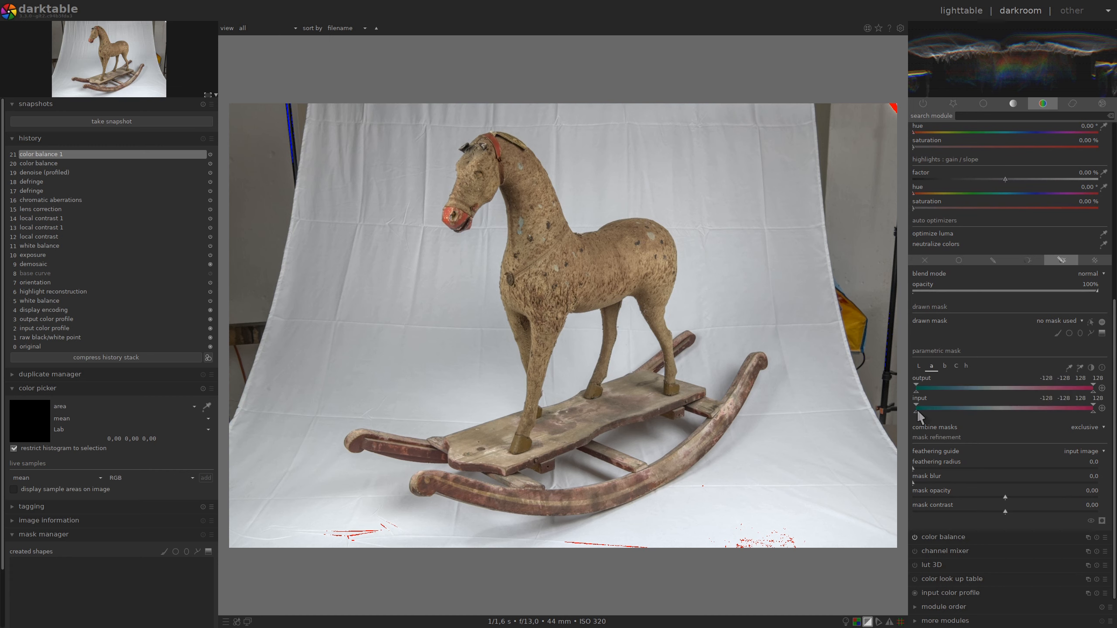
drag(916, 413, 1001, 409)
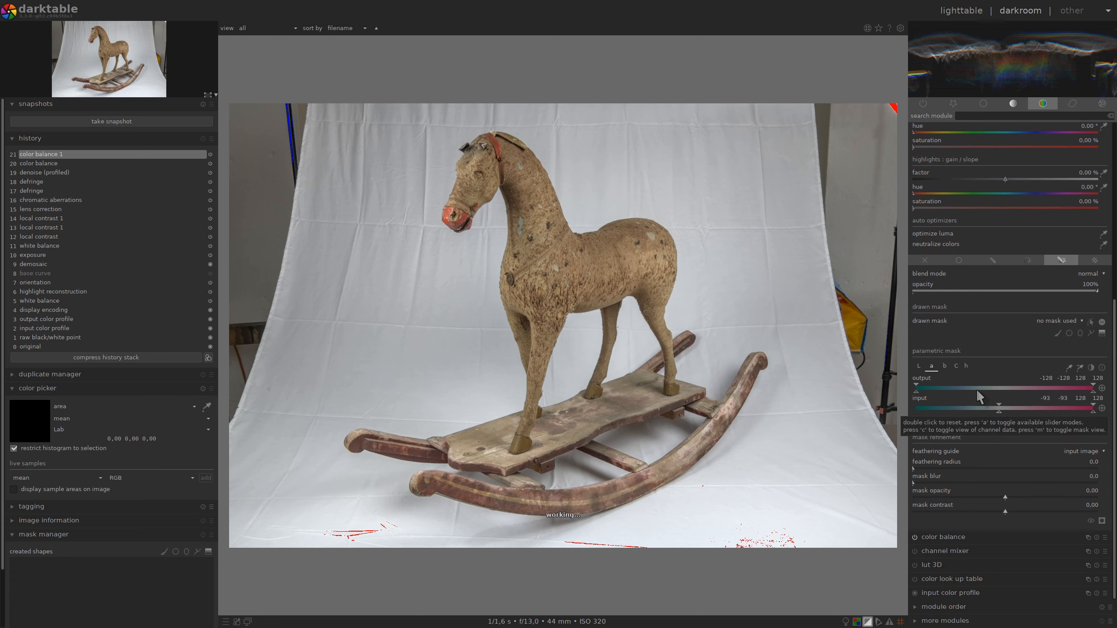
click(944, 364)
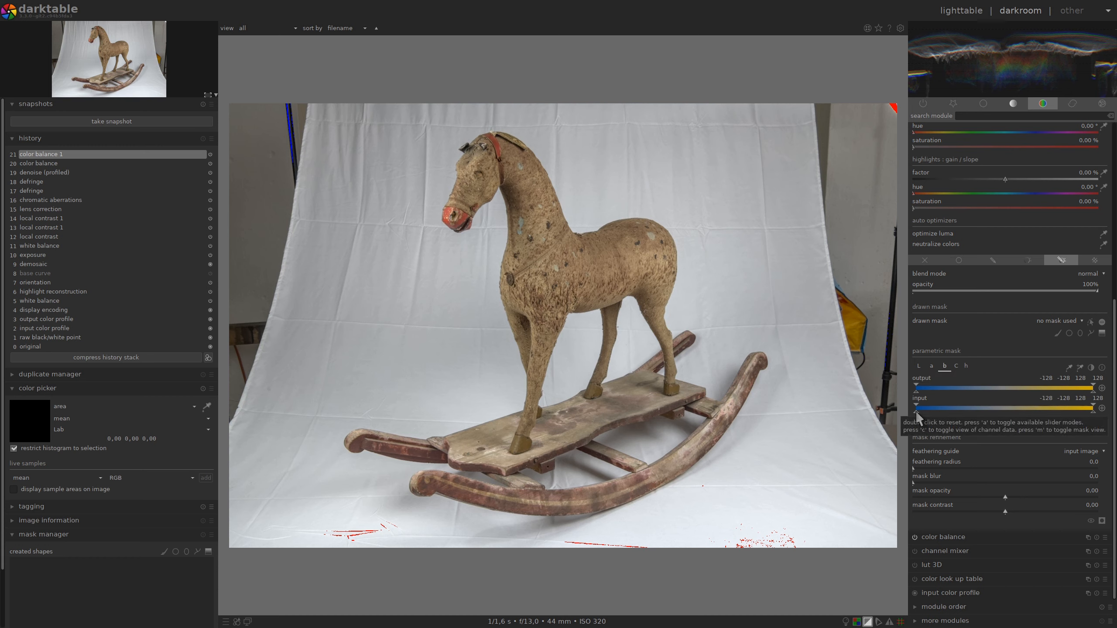
drag(917, 413, 967, 413)
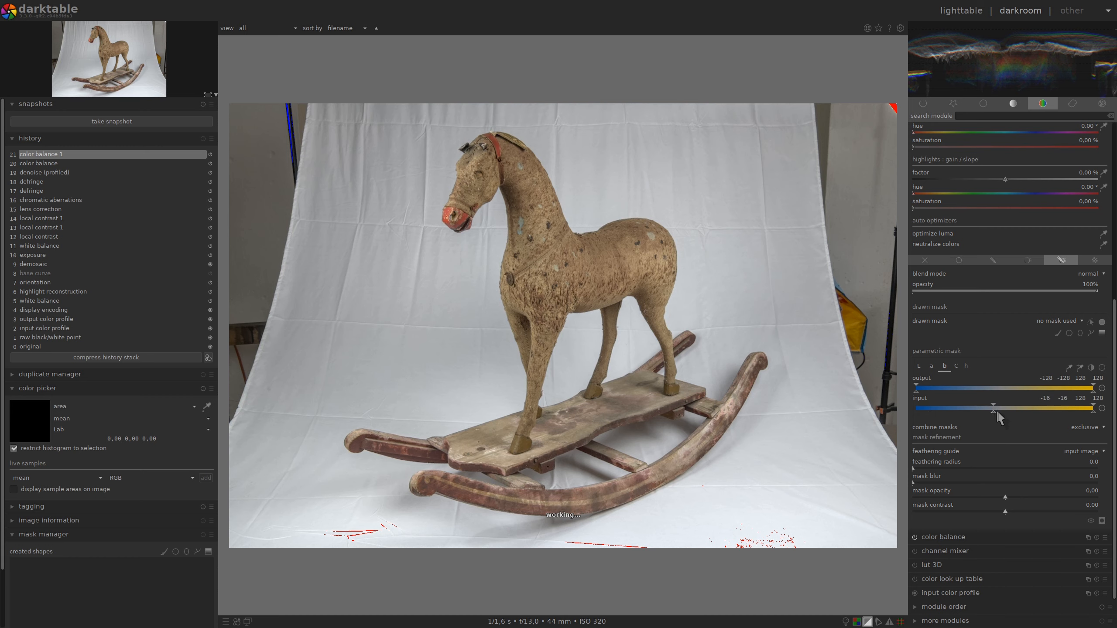
Set the lower input limits of the parametric mask's chroma channel to 2.0 and 4.0 while previewing the mask.
click(1103, 521)
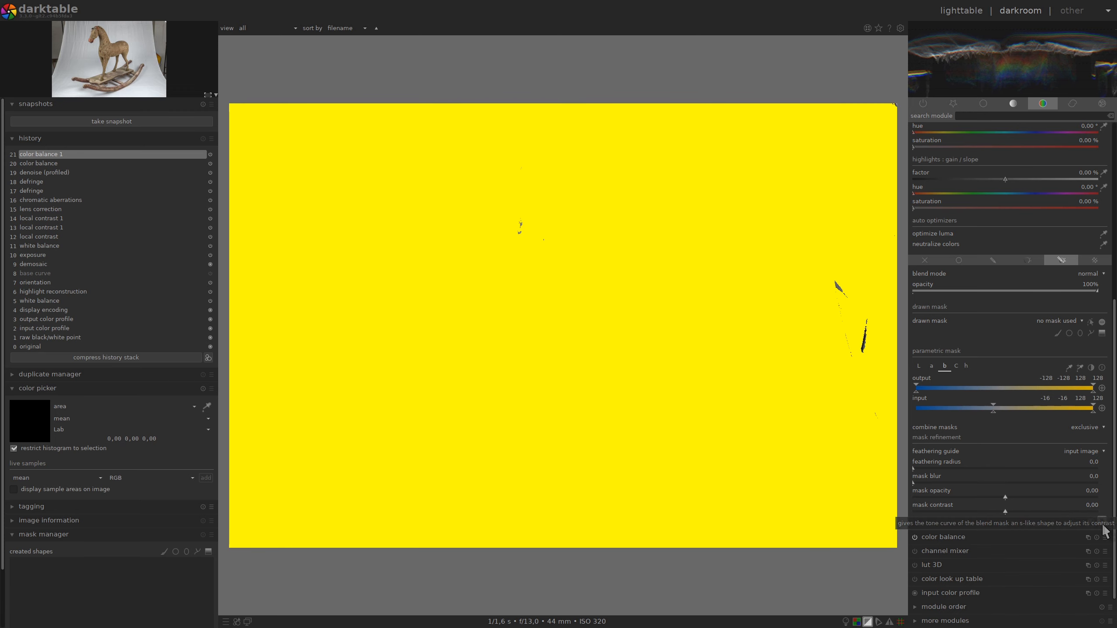
click(1103, 520)
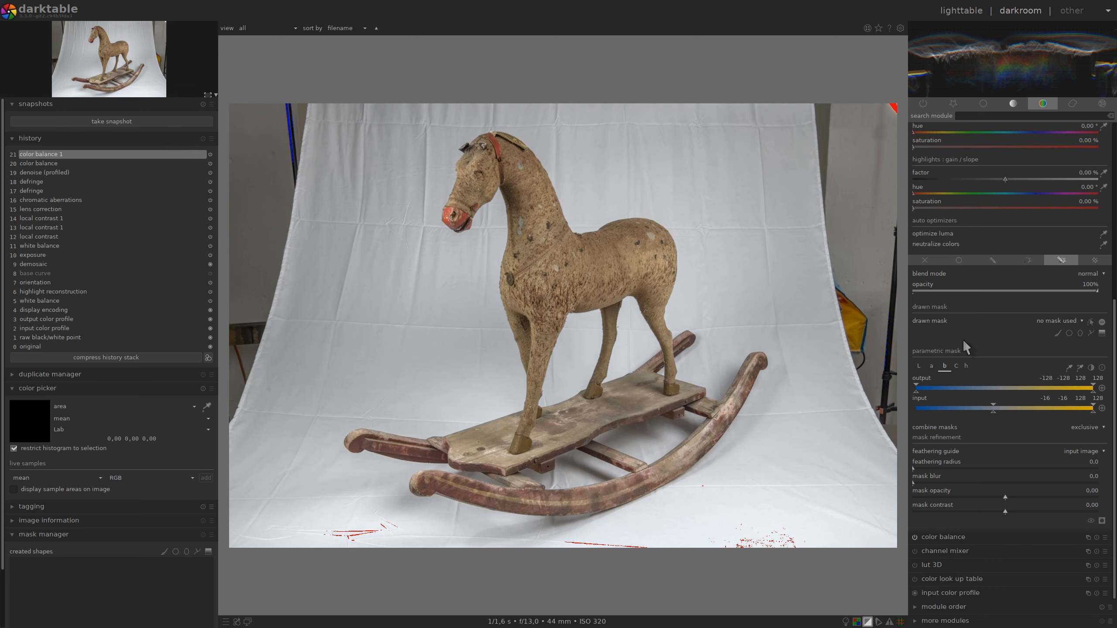
click(955, 366)
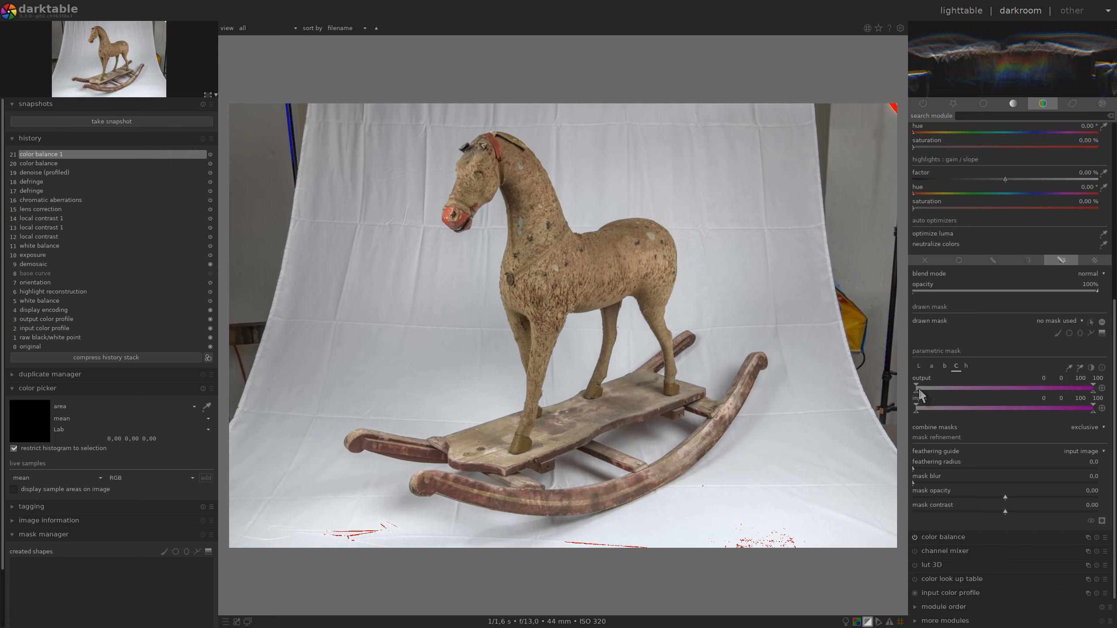
drag(916, 410, 919, 411)
click(925, 410)
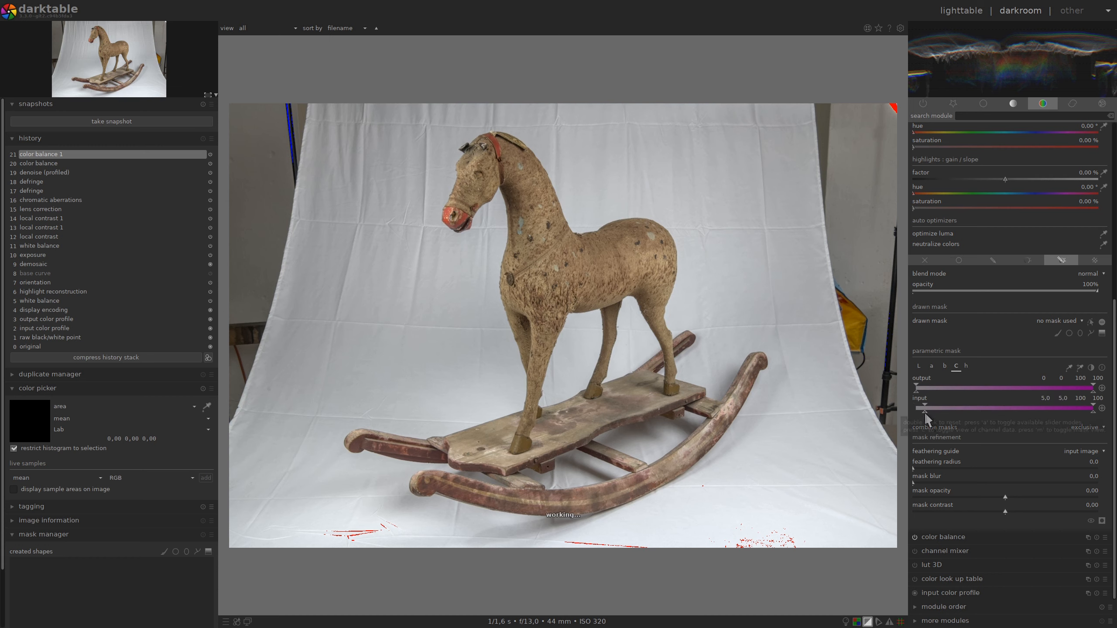
click(1102, 521)
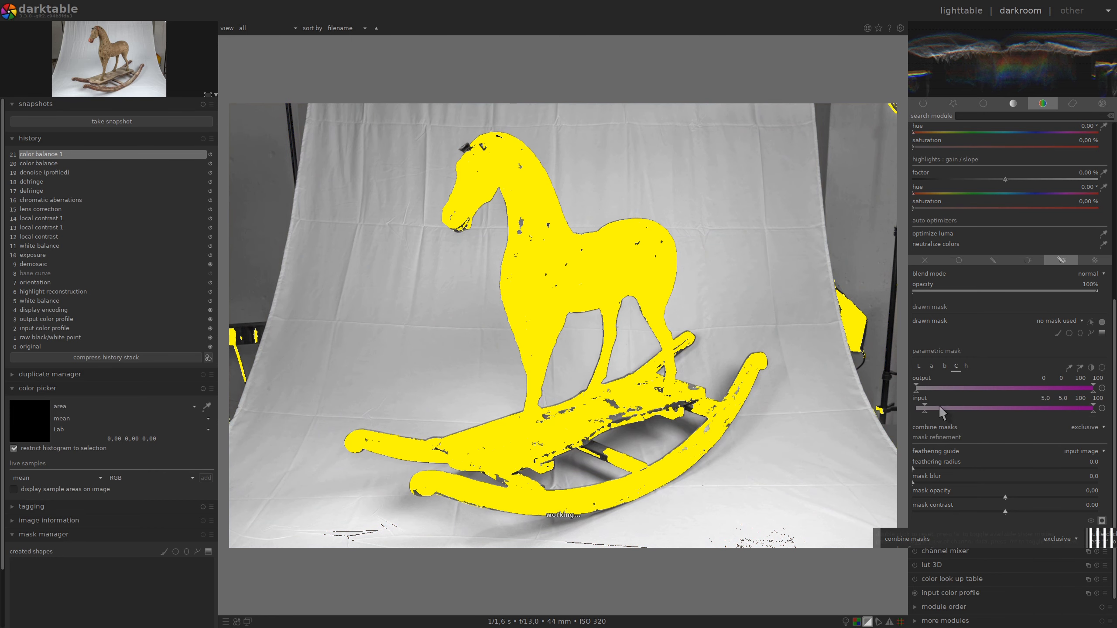
drag(924, 412, 923, 413)
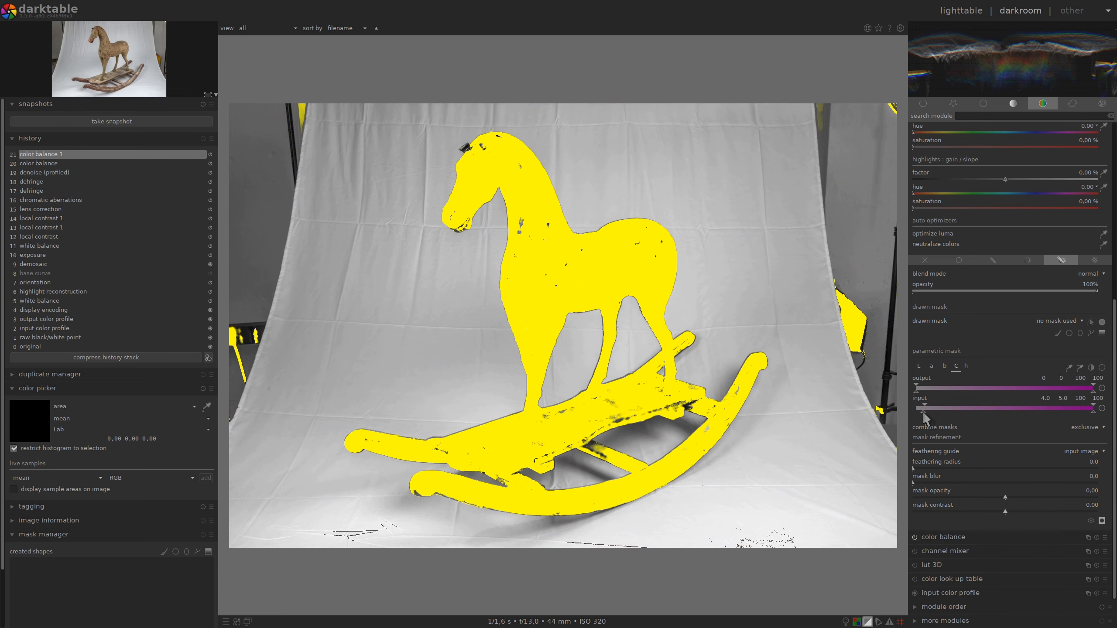
drag(923, 413, 922, 416)
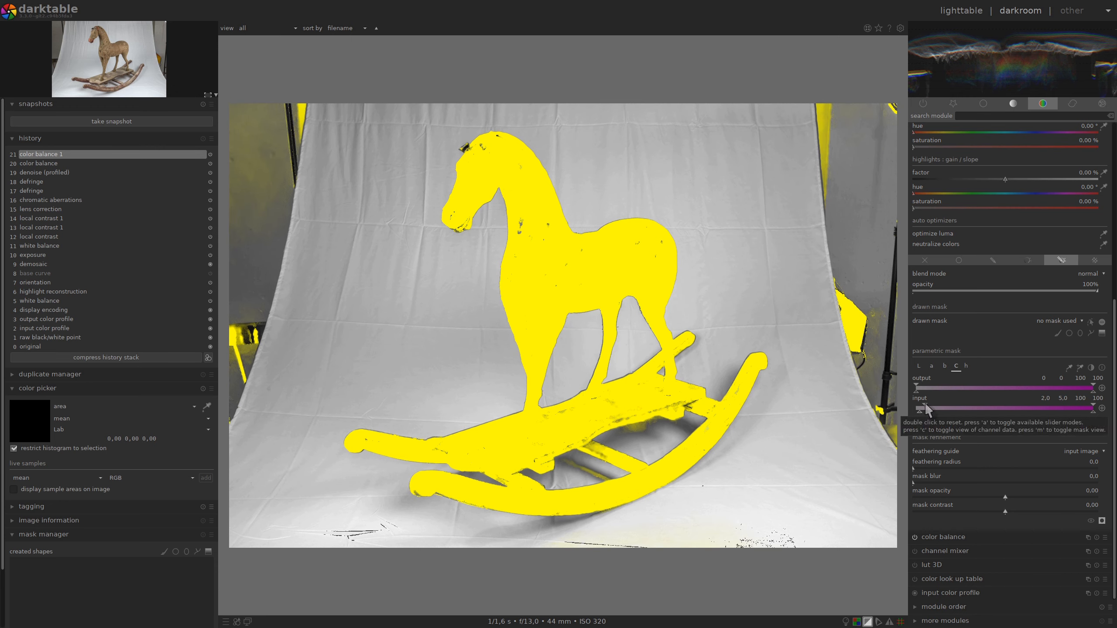
drag(926, 405, 925, 405)
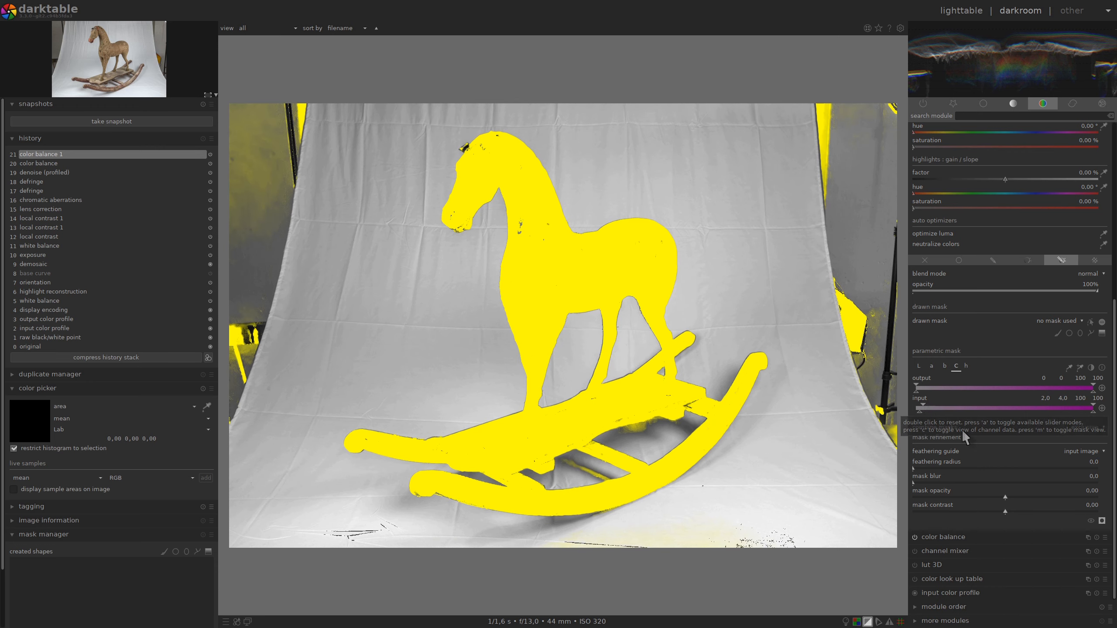
Refine the mask with feathering radius 59.7, contrast 0.44 and opacity 0.11, and raise the chroma channel's outer lower limit to 3.0.
click(956, 467)
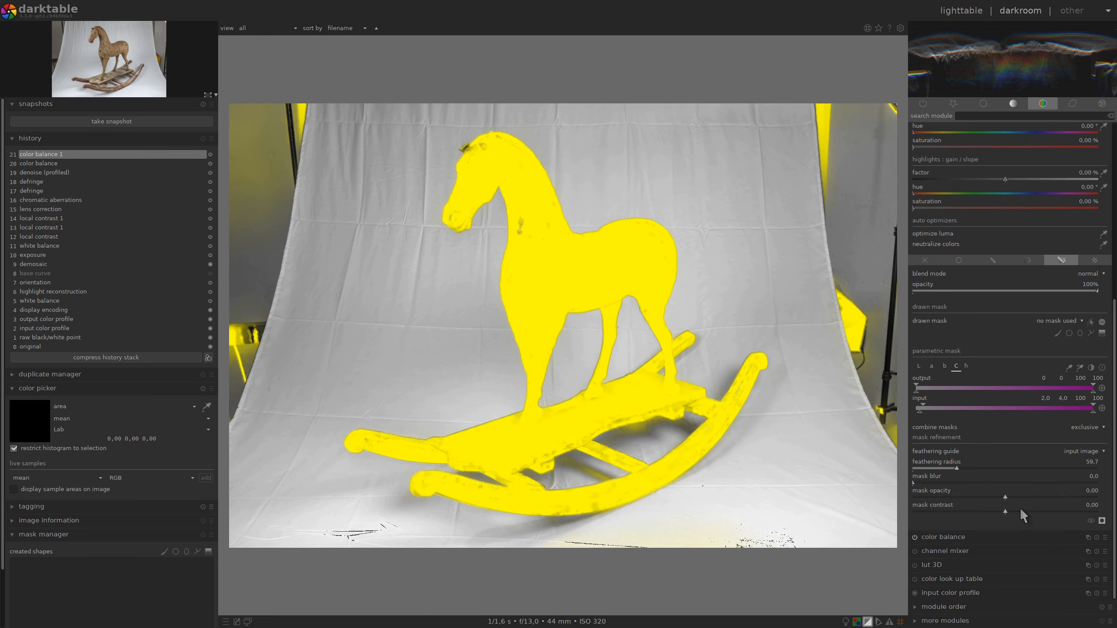
drag(1021, 511, 1038, 511)
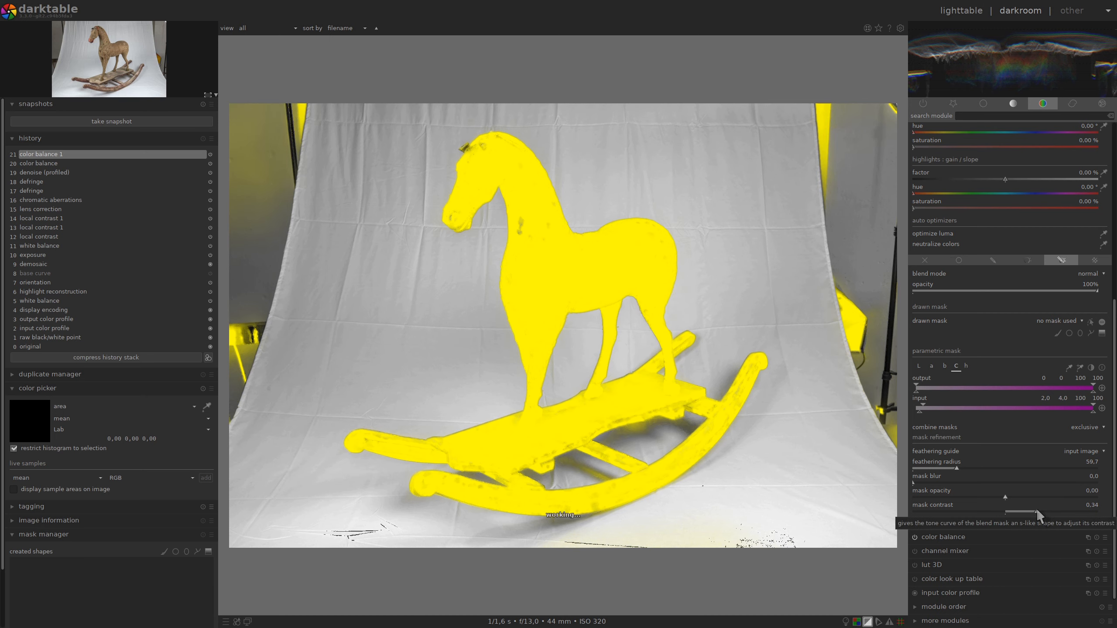
click(1045, 511)
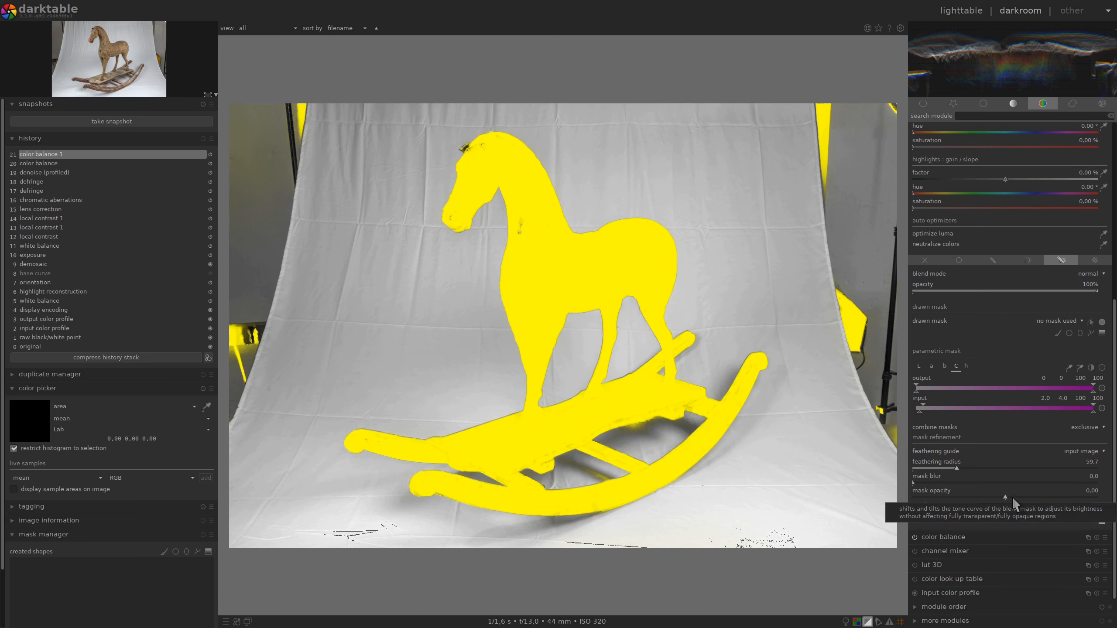
click(1014, 495)
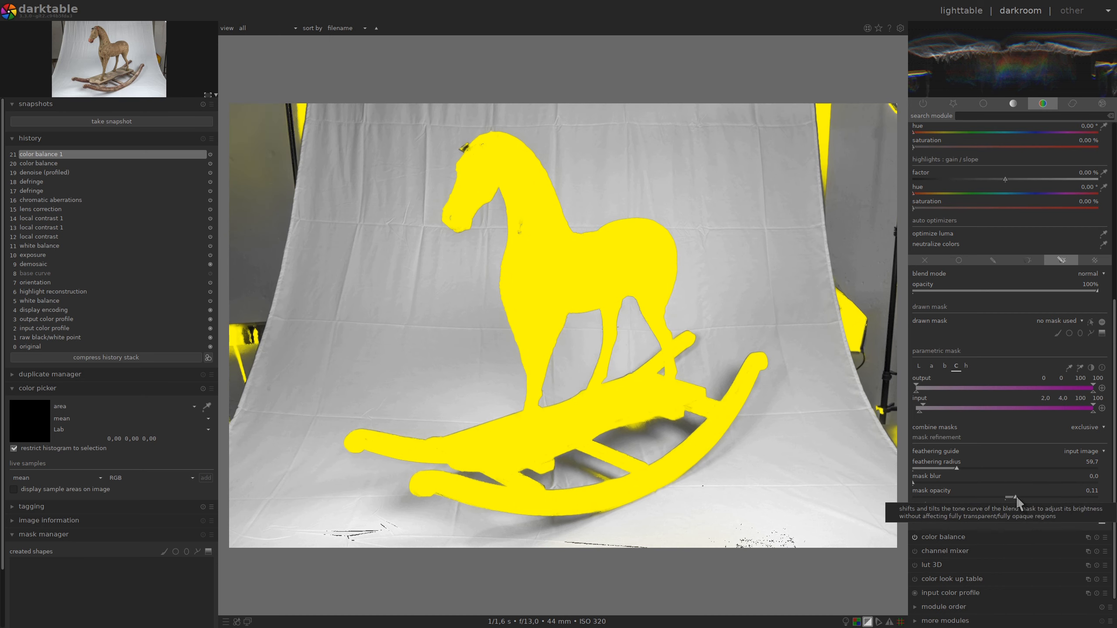
click(922, 411)
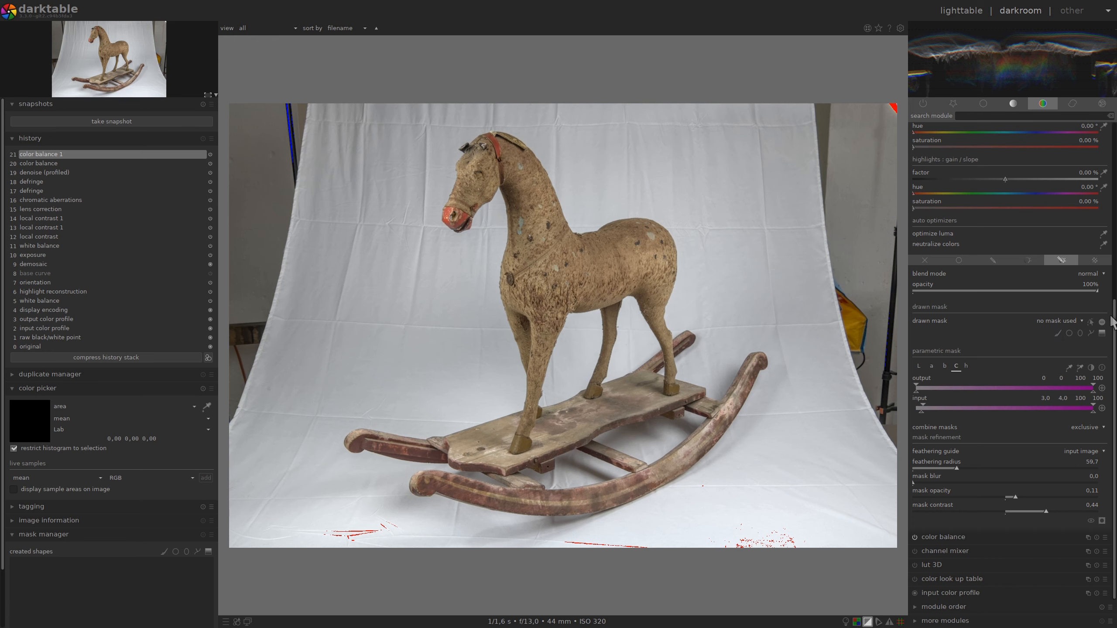
Set the mid-tones factor to 5.14% and the highlights factor to 8.89% in the masked color balance instance.
scroll(1043, 282, up, 6)
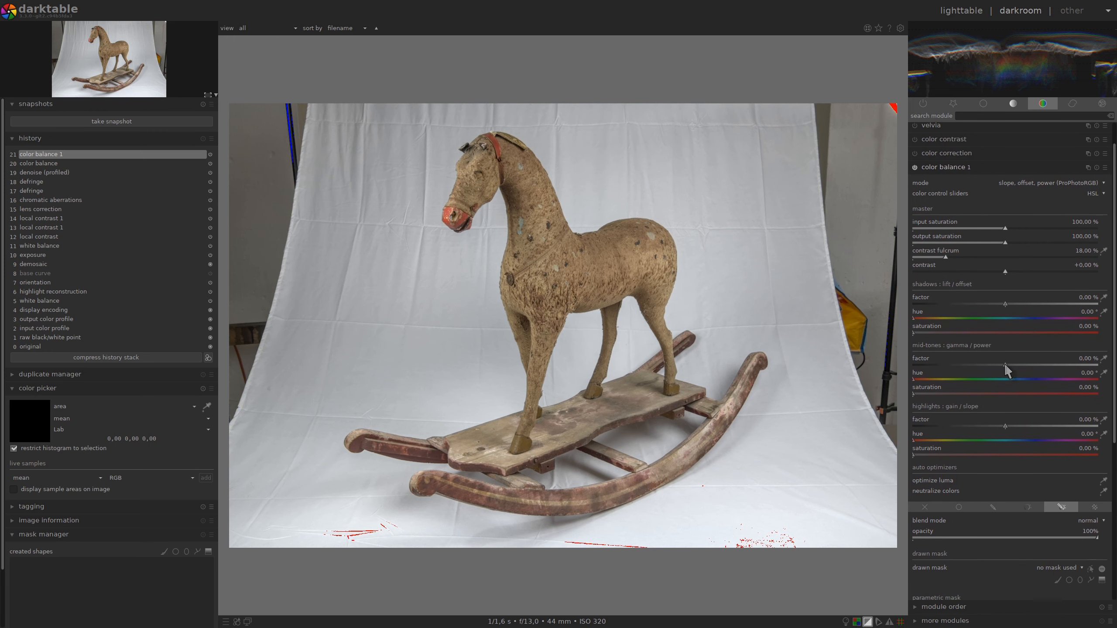
drag(1005, 365, 1016, 365)
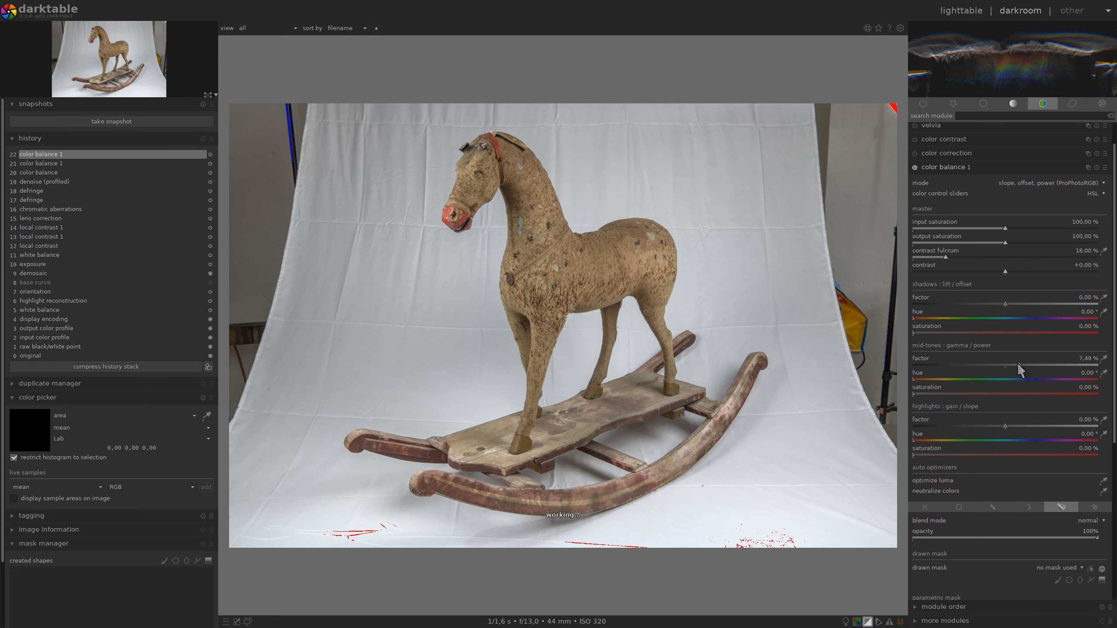
click(1016, 364)
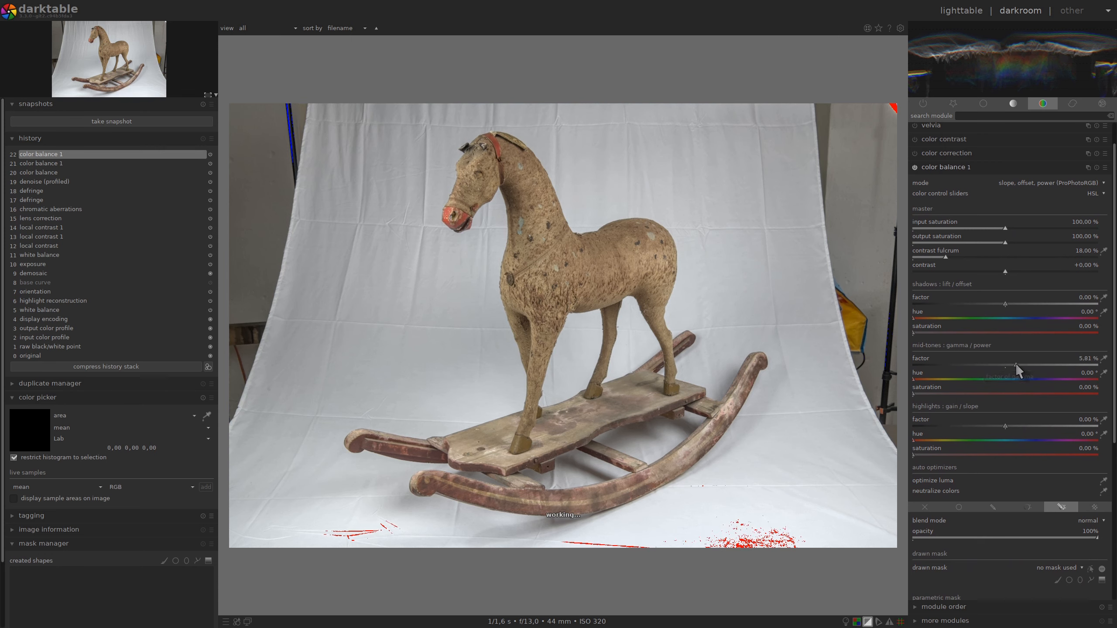
drag(1005, 426, 1021, 425)
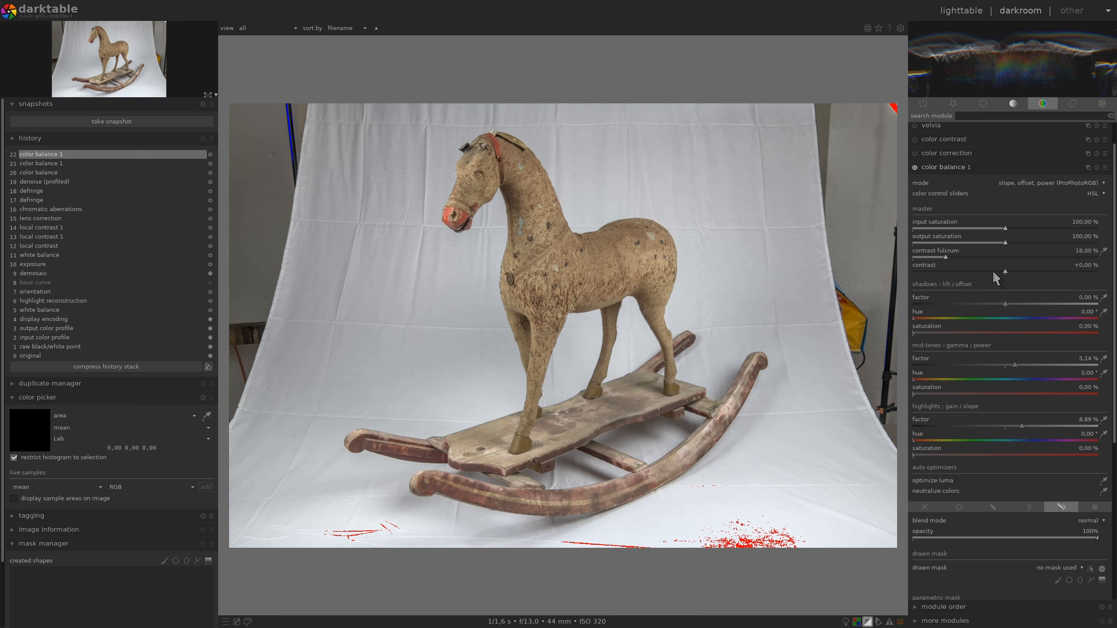
Set the masked color balance instance's contrast to +9.30% and highlights factor to 3.43%, comparing the module off and on.
drag(1005, 272, 1021, 272)
drag(1020, 272, 1030, 272)
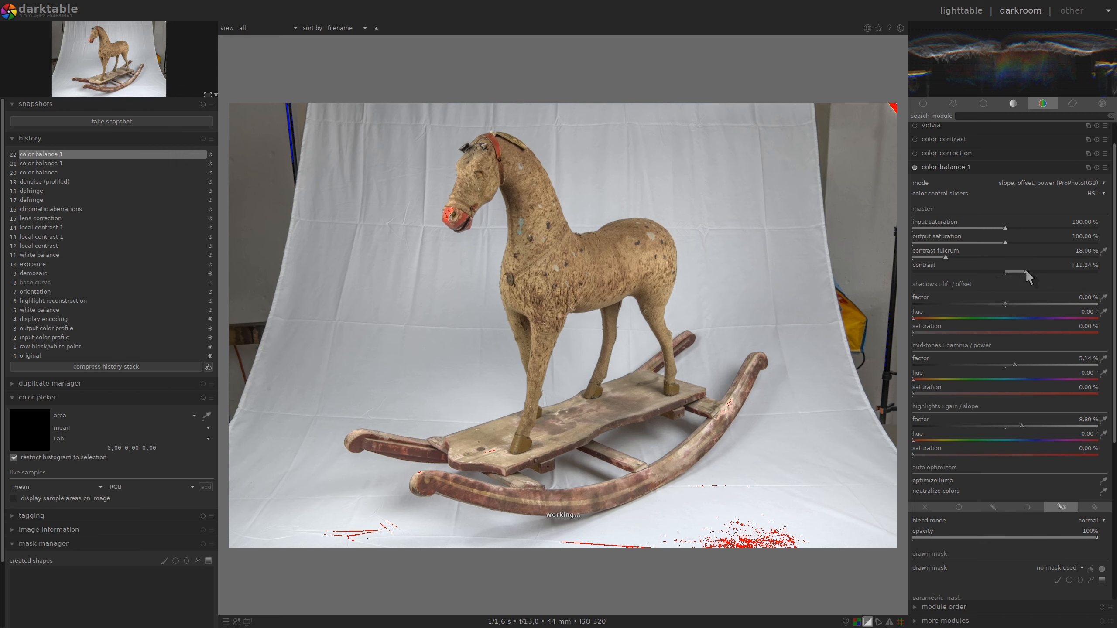
click(1025, 269)
drag(1024, 271, 1023, 271)
drag(1021, 426, 1017, 426)
click(930, 164)
click(915, 199)
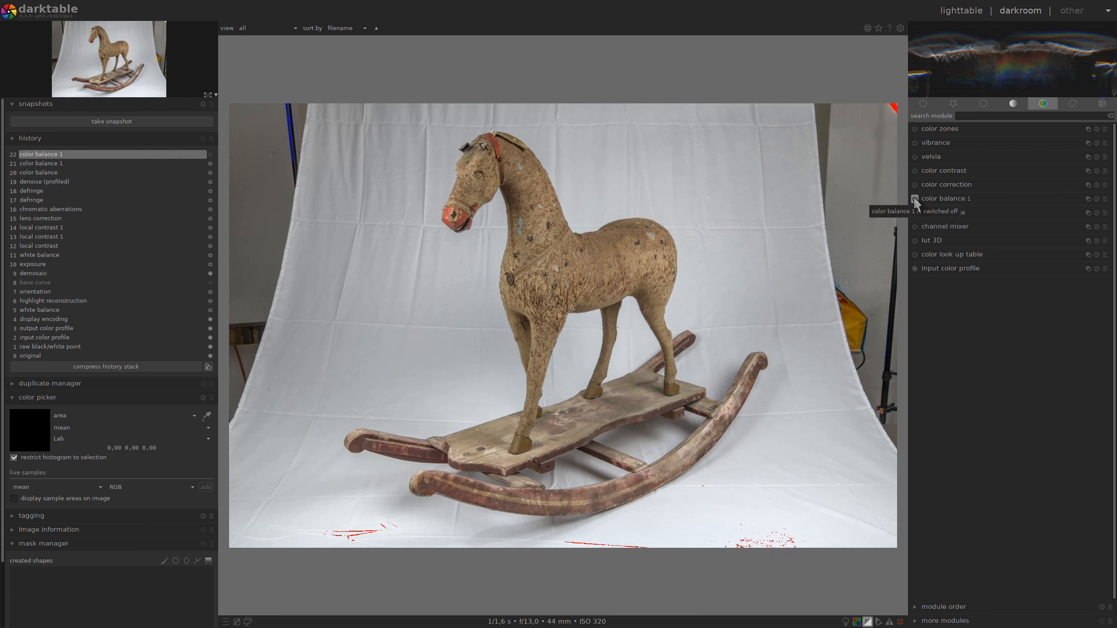
click(915, 199)
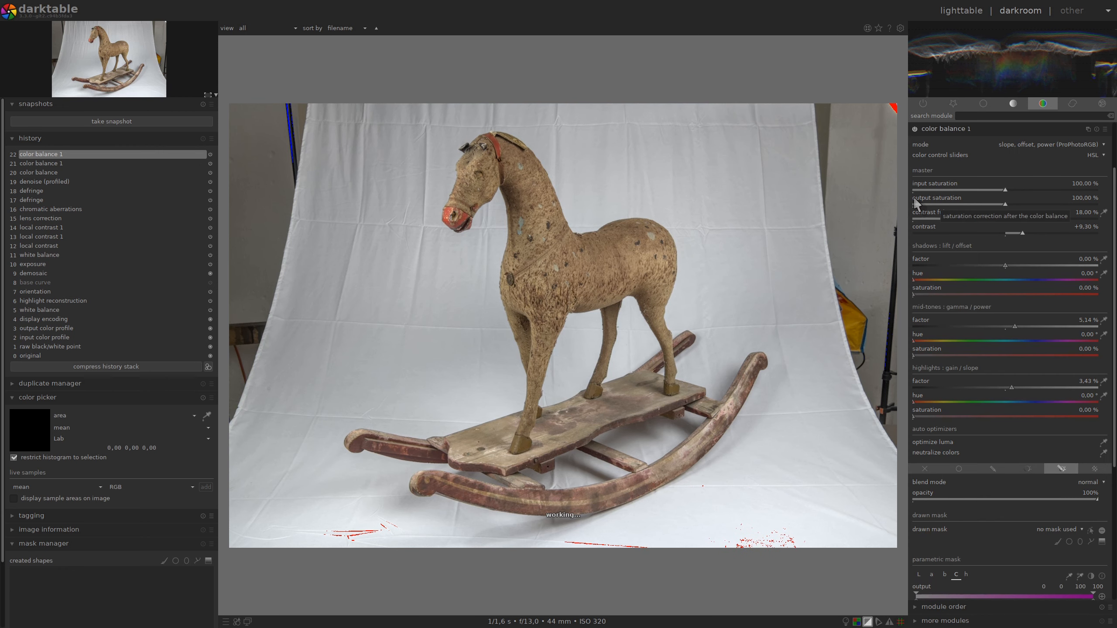
click(961, 129)
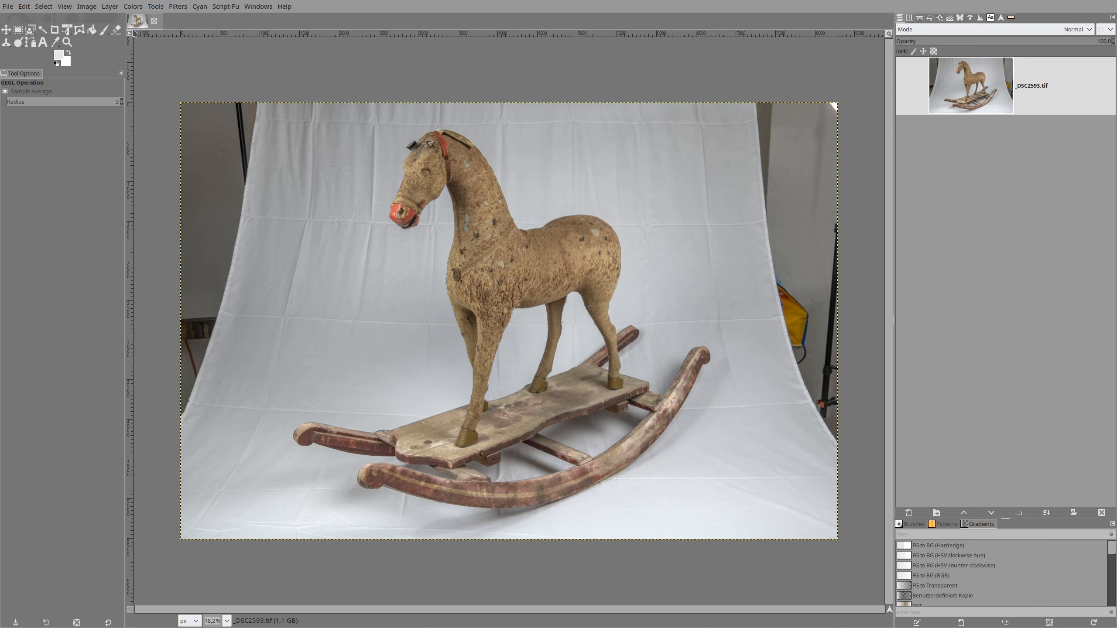
Convert the precision of the _DSC2593.tif image to 16-bit floating point with linear light gamma.
click(88, 7)
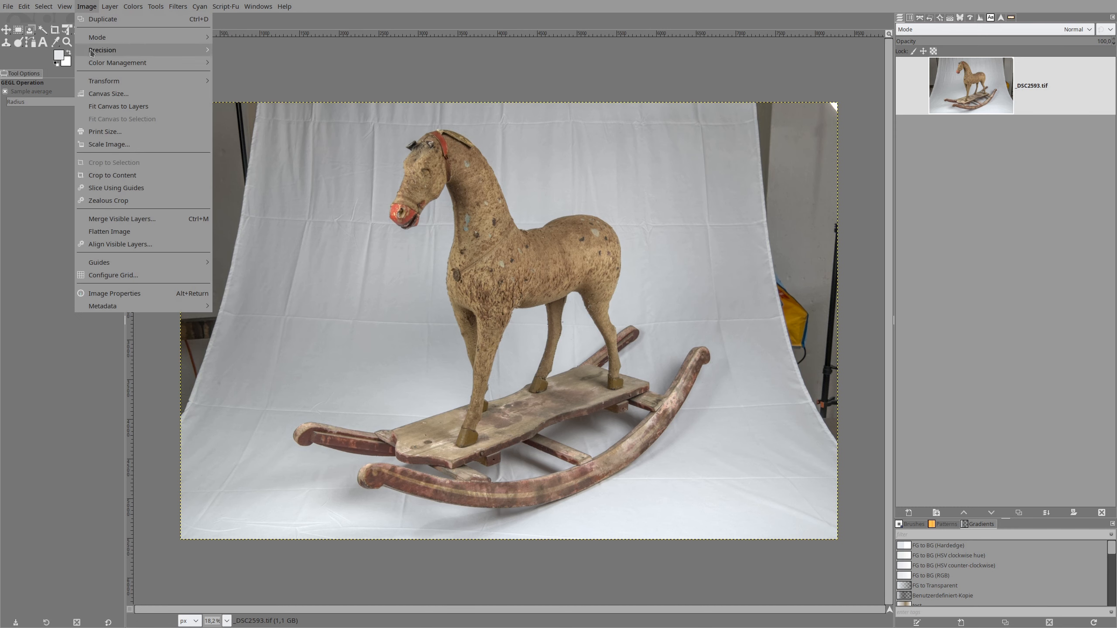
mouse_move(92, 52)
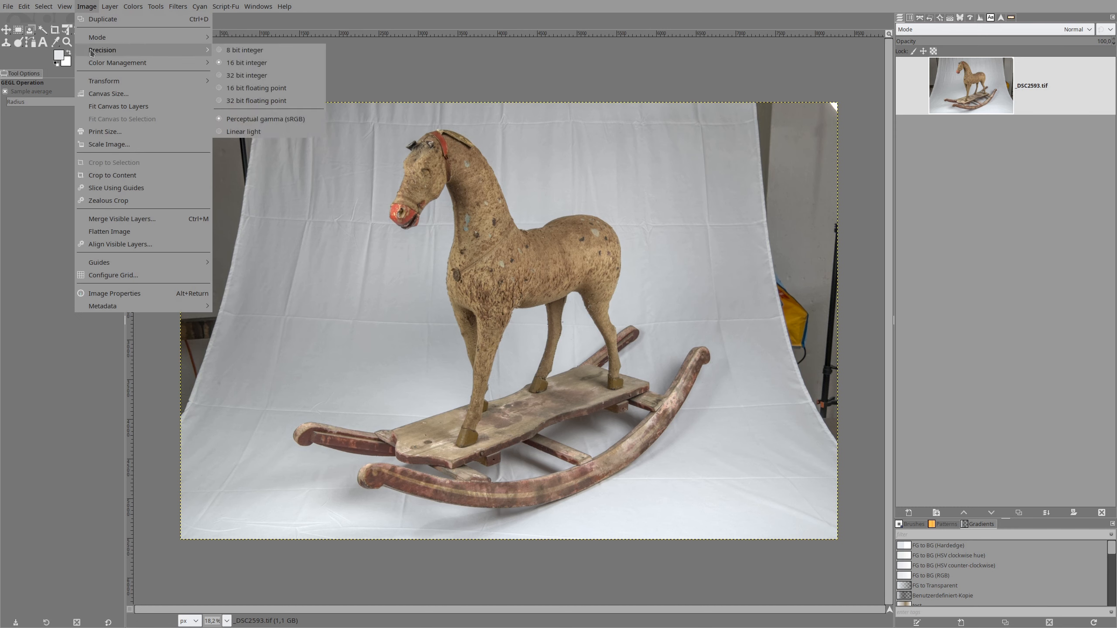
click(220, 93)
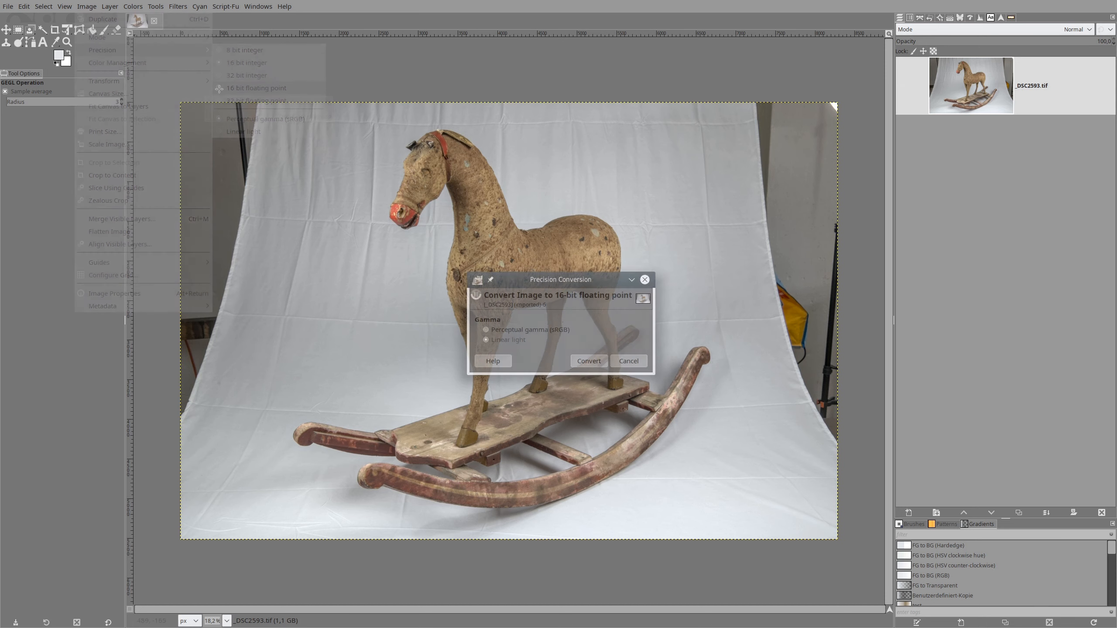
click(494, 344)
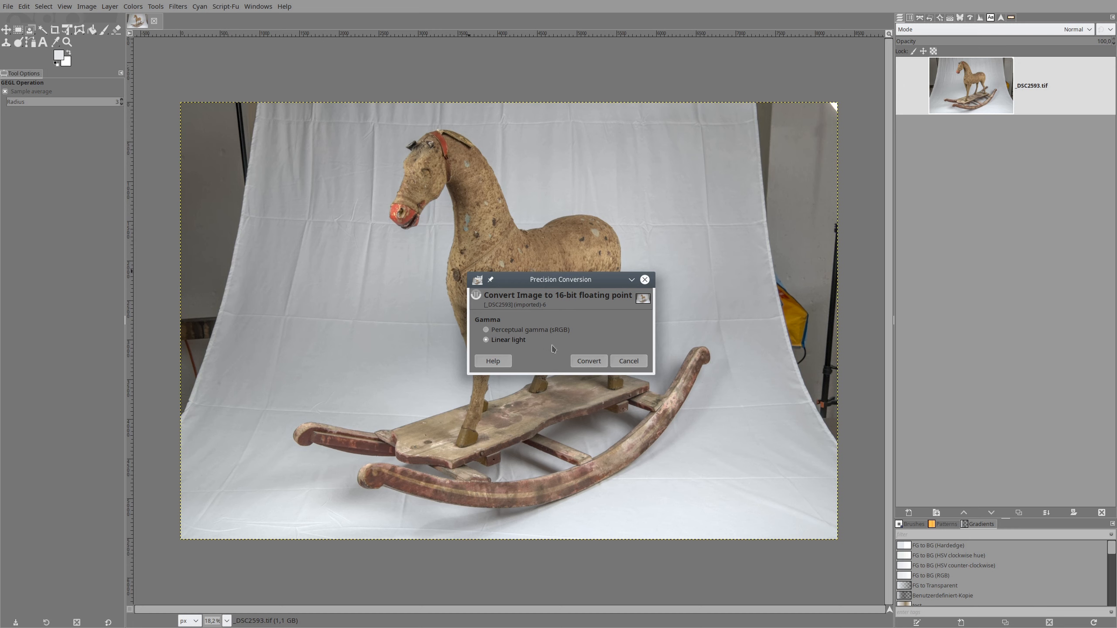
click(590, 360)
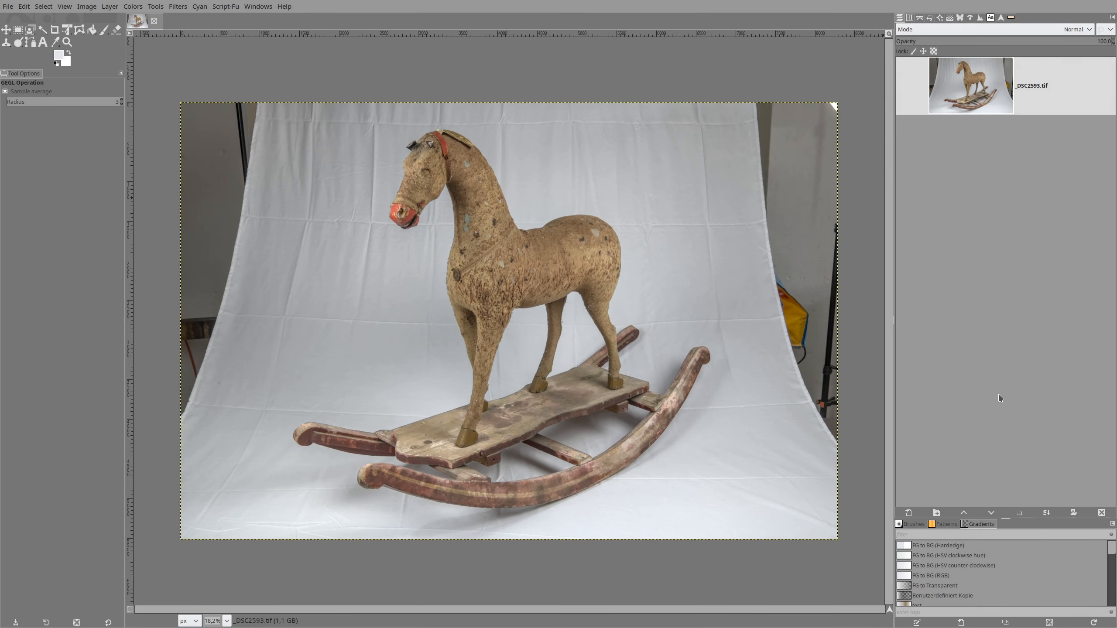
Duplicate the layer and apply a value curve to the copy, mapping input 13.11 to 9.25 and 81.07 to 83.99.
click(1018, 512)
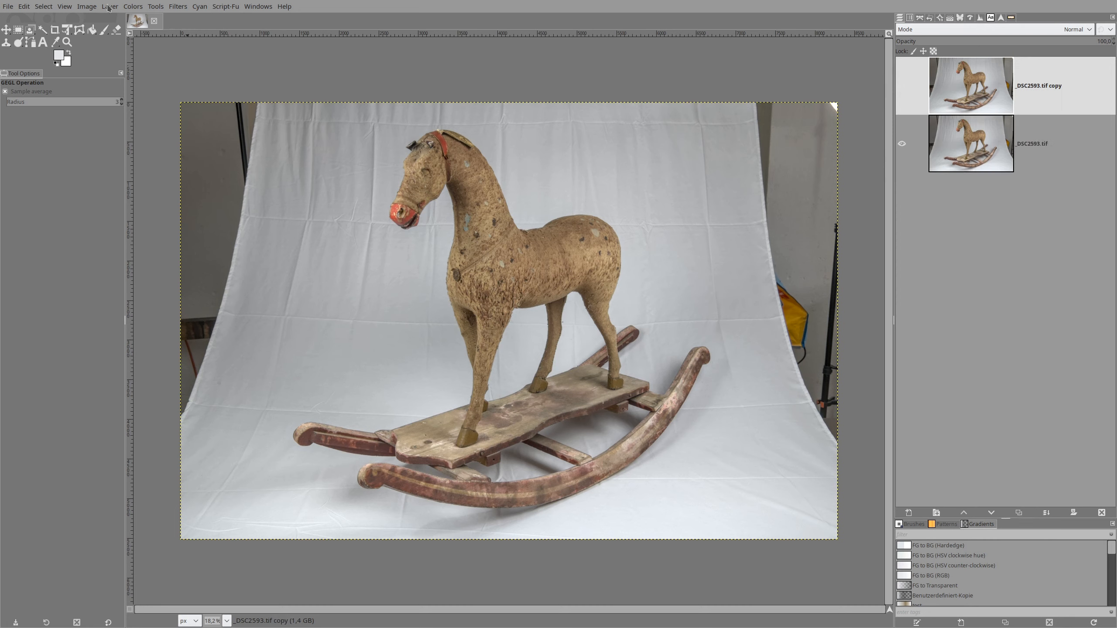
click(132, 6)
click(155, 134)
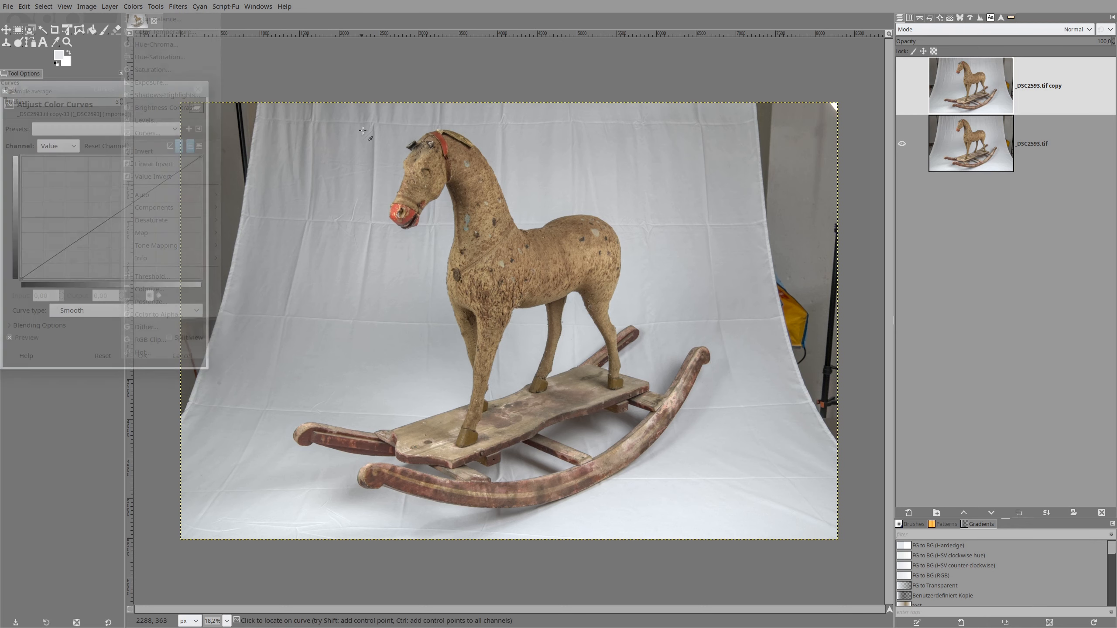
click(168, 176)
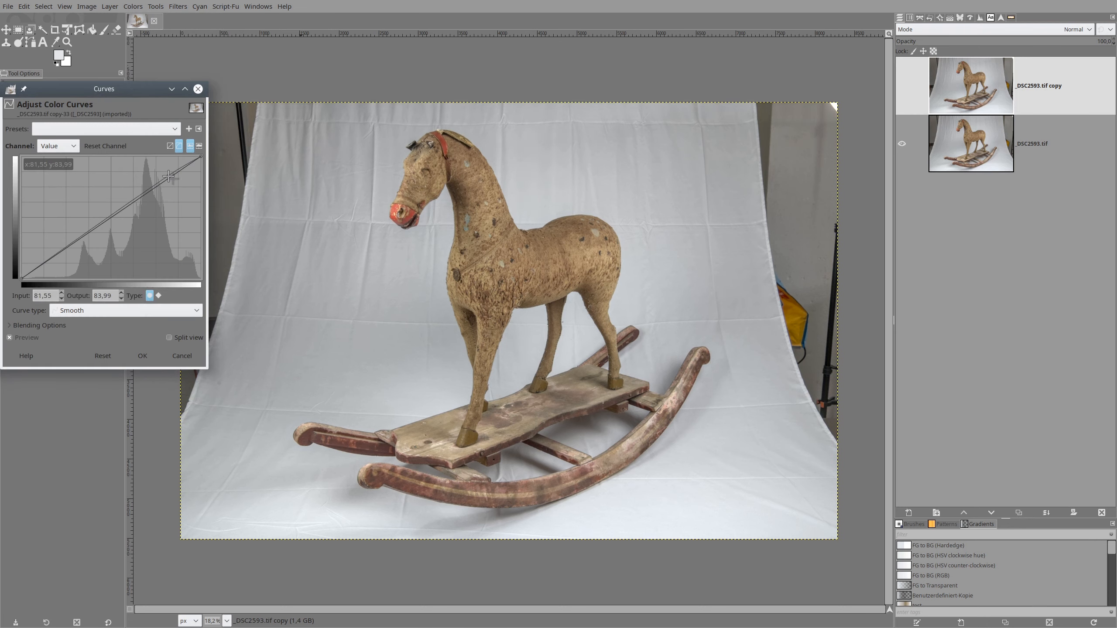
click(36, 271)
drag(36, 270, 45, 267)
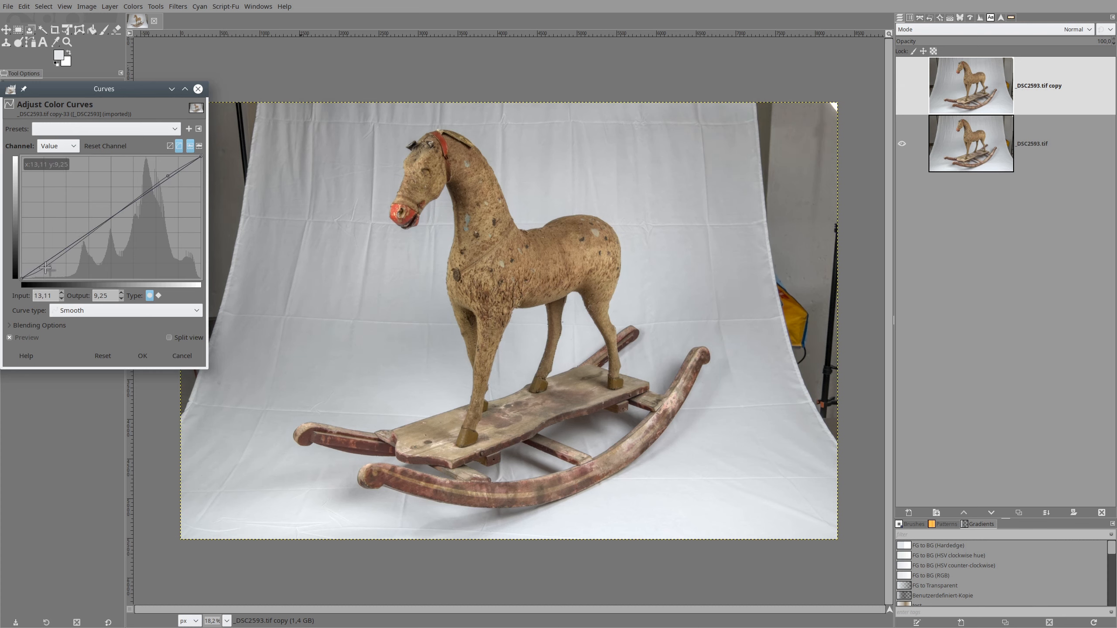
click(166, 177)
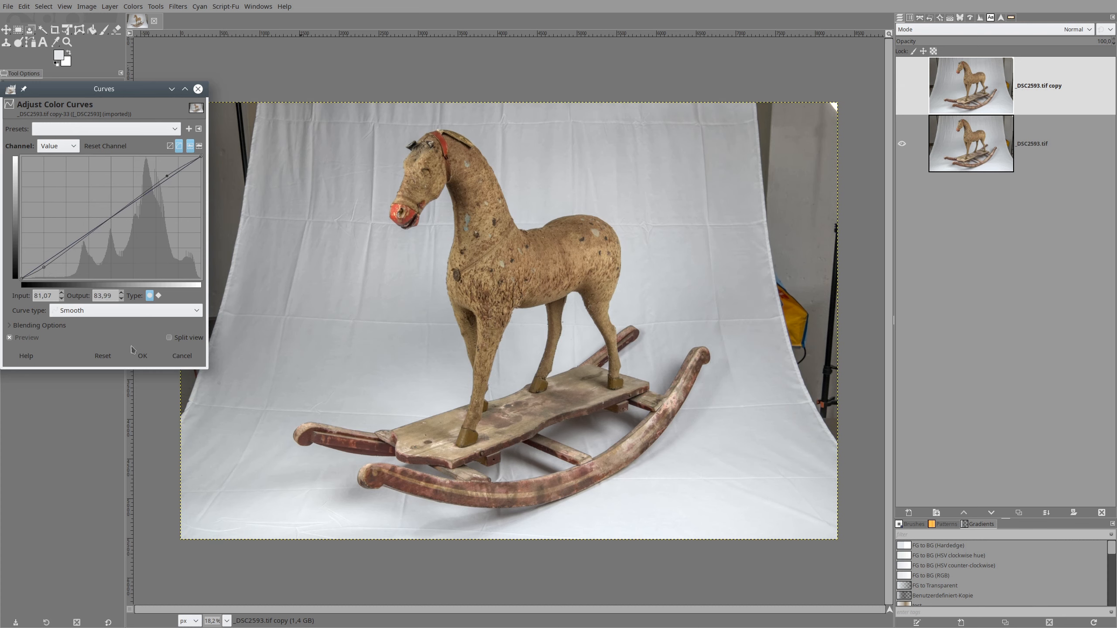
click(142, 356)
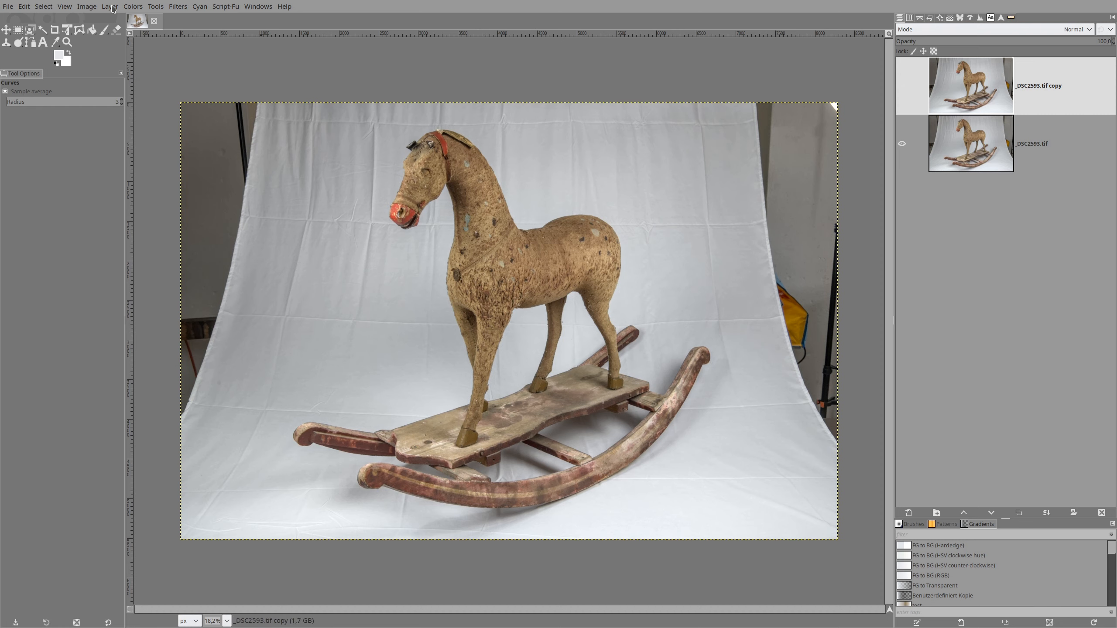
Apply a Hue-Saturation adjustment to the layer copy with the master saturation at 9.4.
click(134, 7)
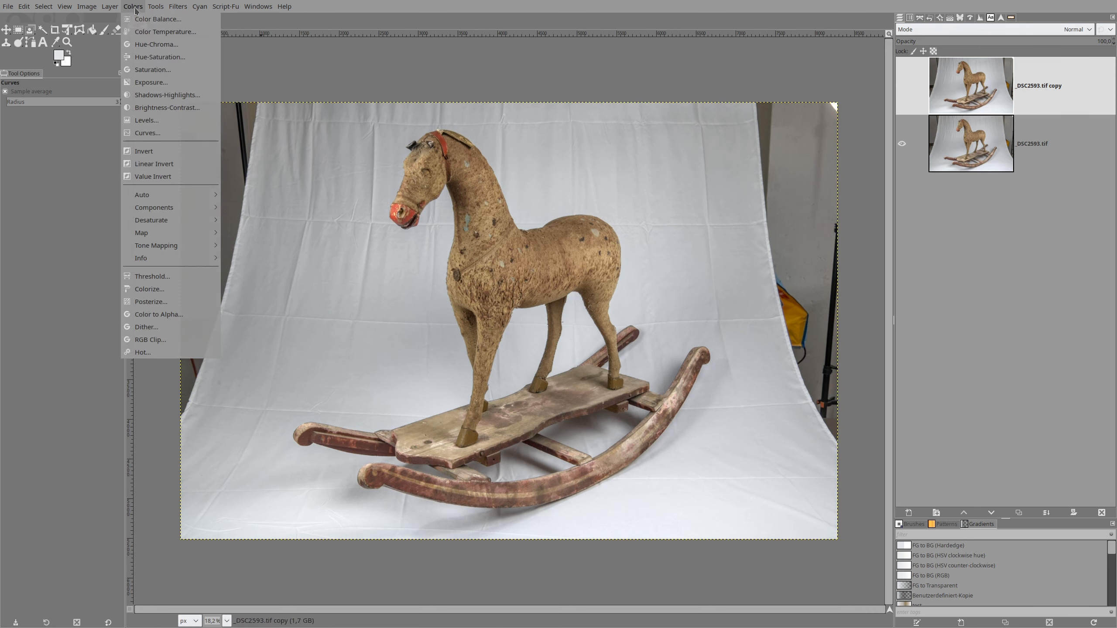
click(144, 59)
click(204, 206)
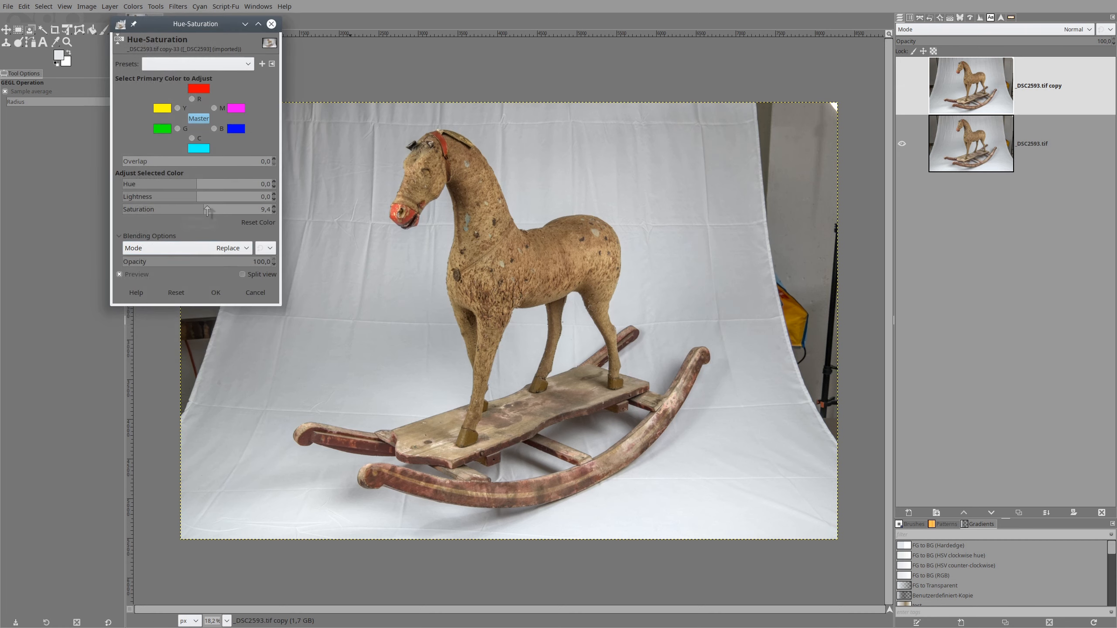
click(215, 292)
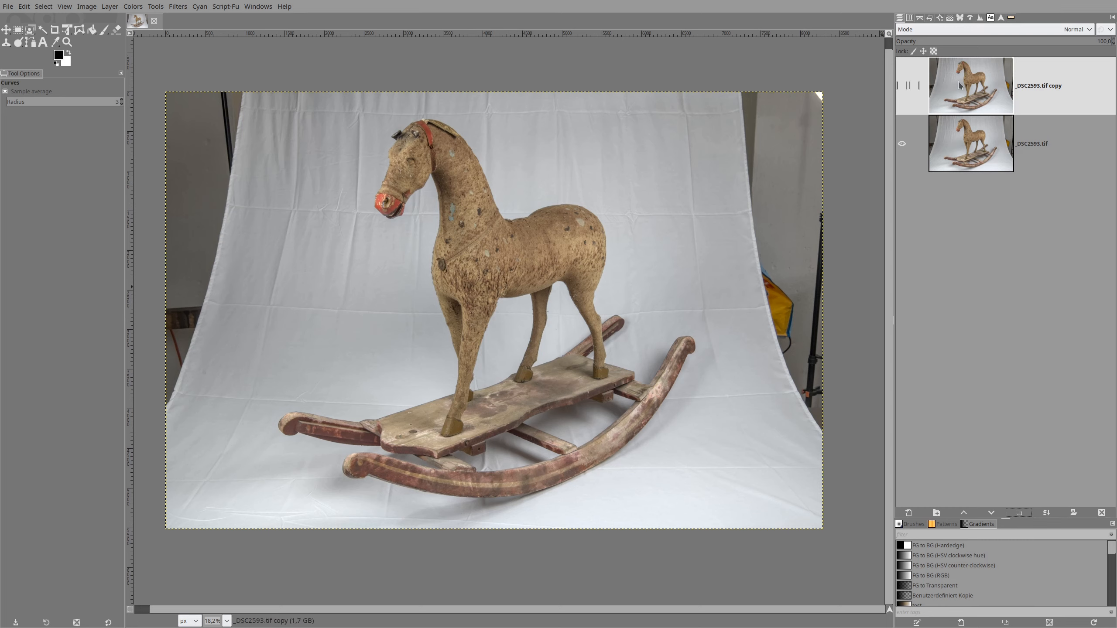
Duplicate the layer copy and start a Foreground Select outline around the horse's muzzle, forehead, neck and back.
click(1018, 512)
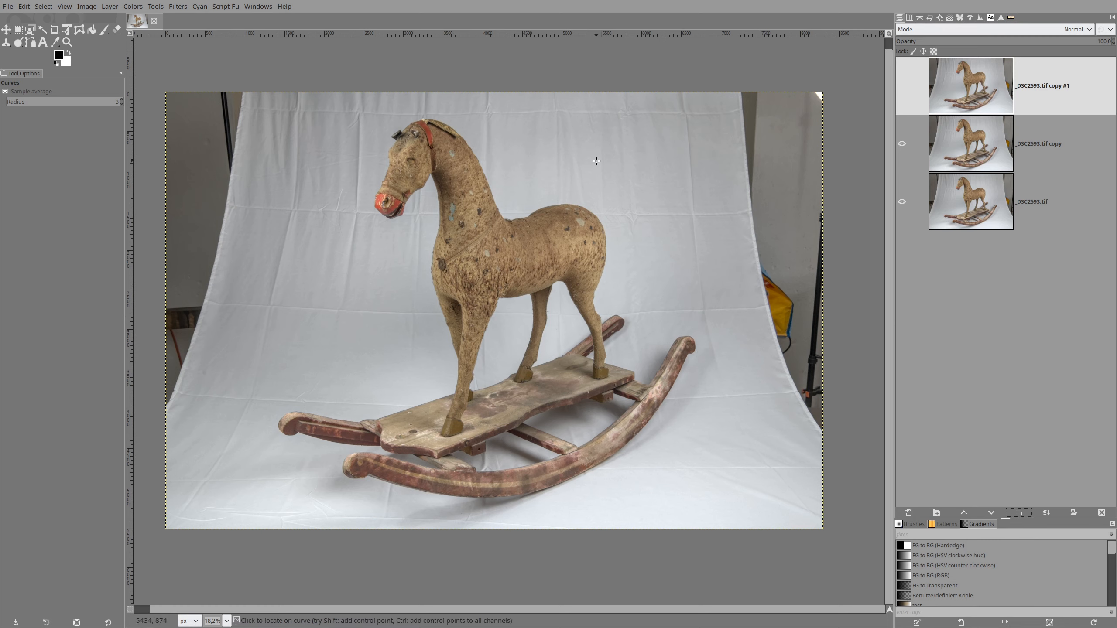
click(31, 30)
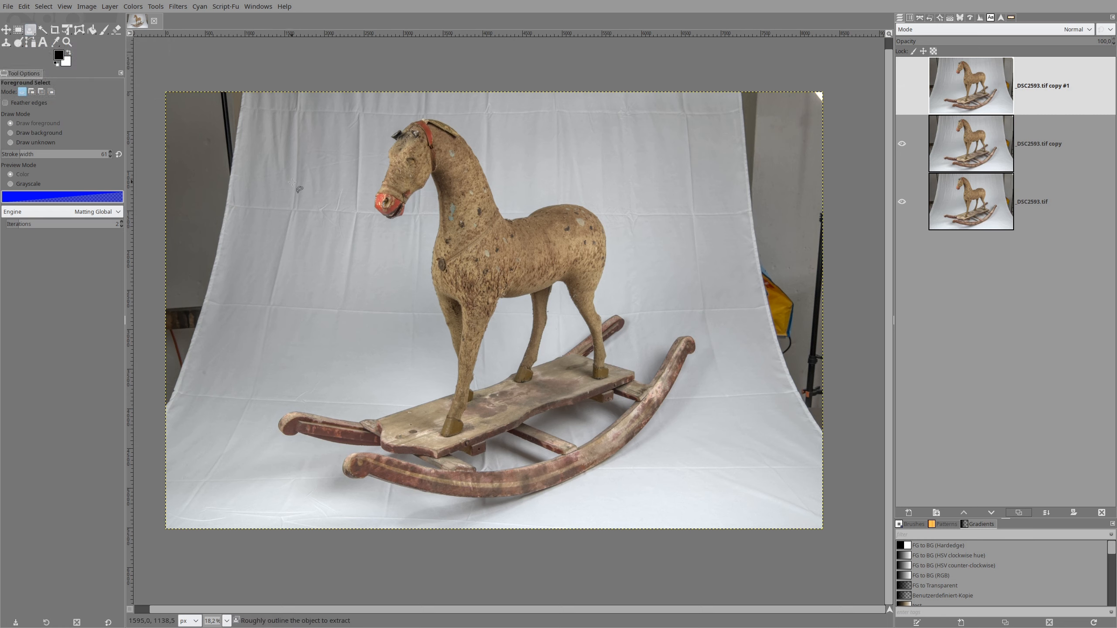
click(383, 222)
click(372, 216)
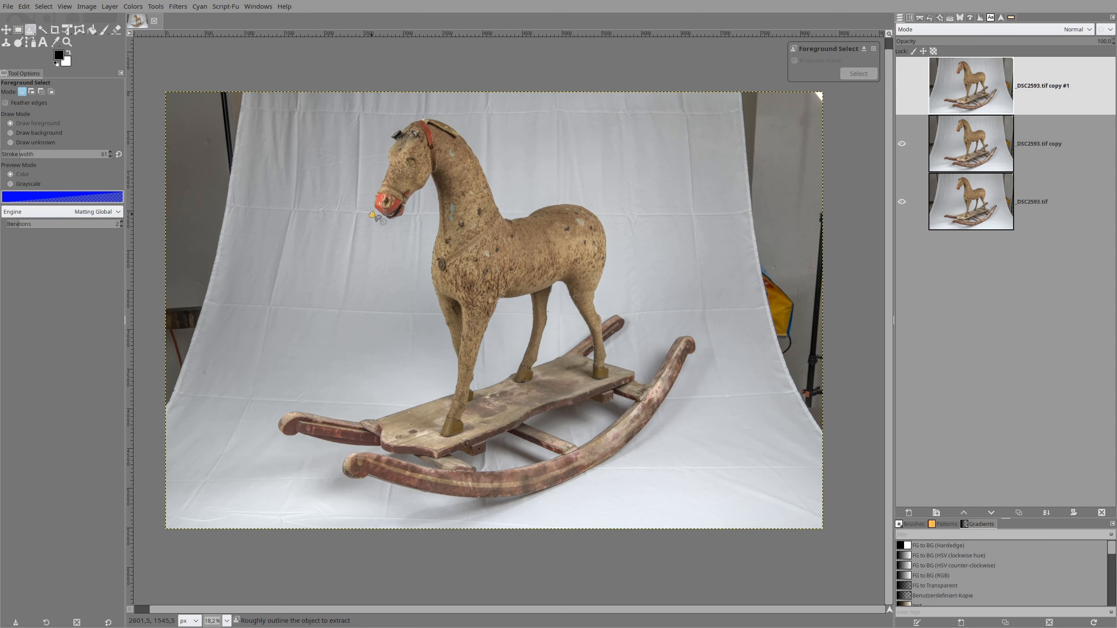
click(371, 193)
click(382, 150)
click(386, 133)
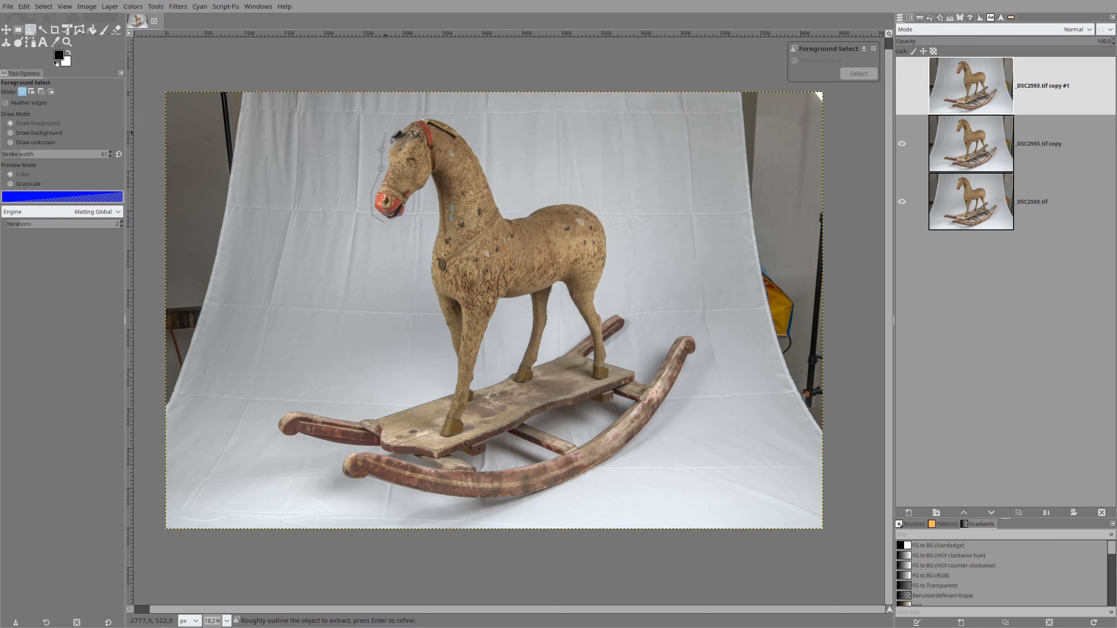
mouse_move(426, 113)
mouse_down()
mouse_move(457, 123)
mouse_move(506, 213)
mouse_move(544, 204)
mouse_up()
click(570, 204)
click(595, 213)
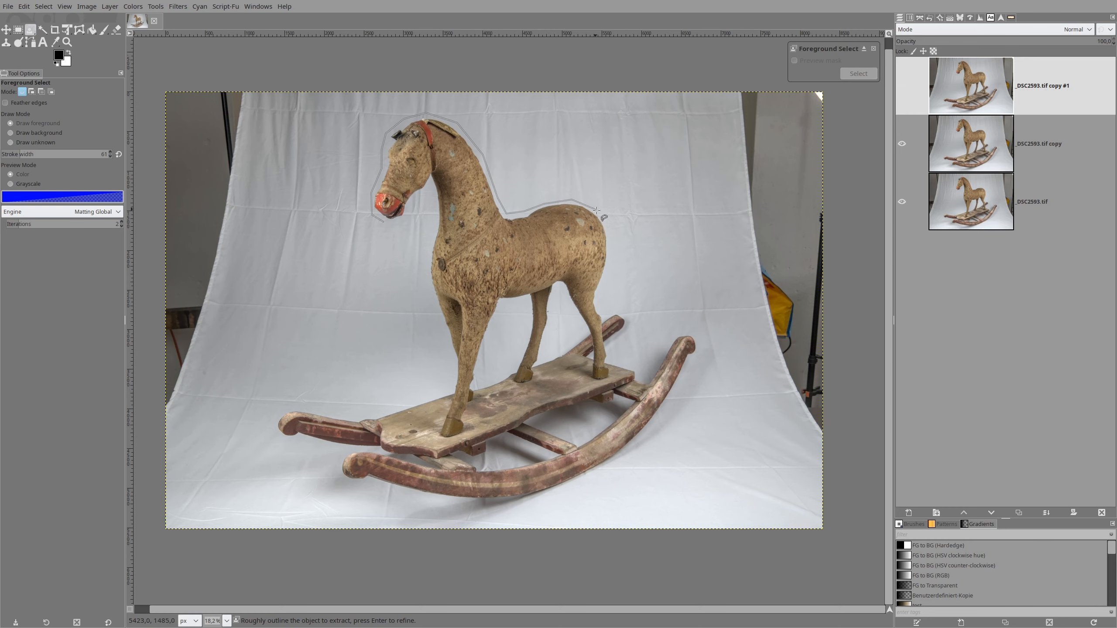
Continue the rough outline closely down the horse's rump and hind leg to the rear rocker.
scroll(607, 234, up, 2)
scroll(606, 234, up, 2)
mouse_move(609, 244)
mouse_down()
mouse_move(611, 349)
mouse_move(566, 462)
mouse_move(564, 497)
mouse_up()
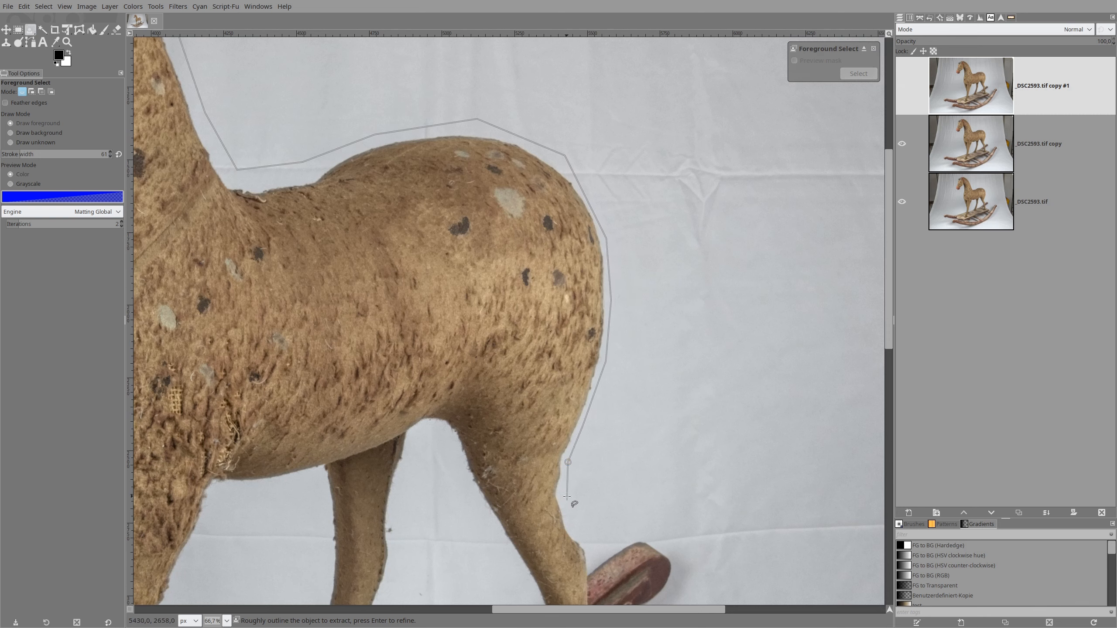
click(572, 530)
click(587, 545)
click(591, 566)
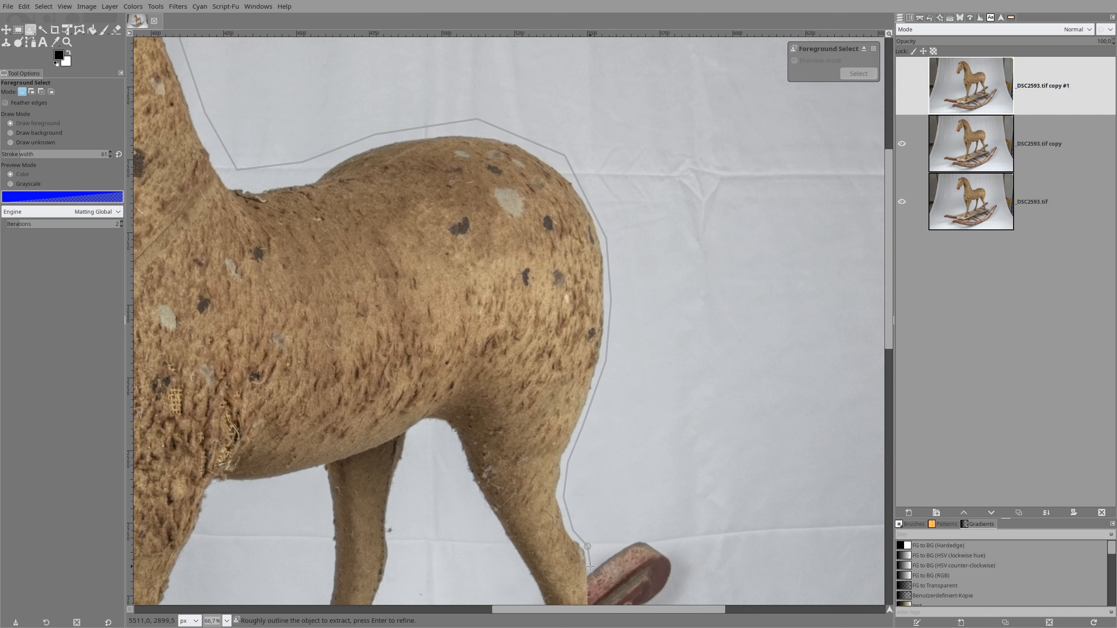
Extend the outline around the rocker end behind the hind leg and down the leg to the hoof.
click(610, 550)
click(639, 536)
click(661, 543)
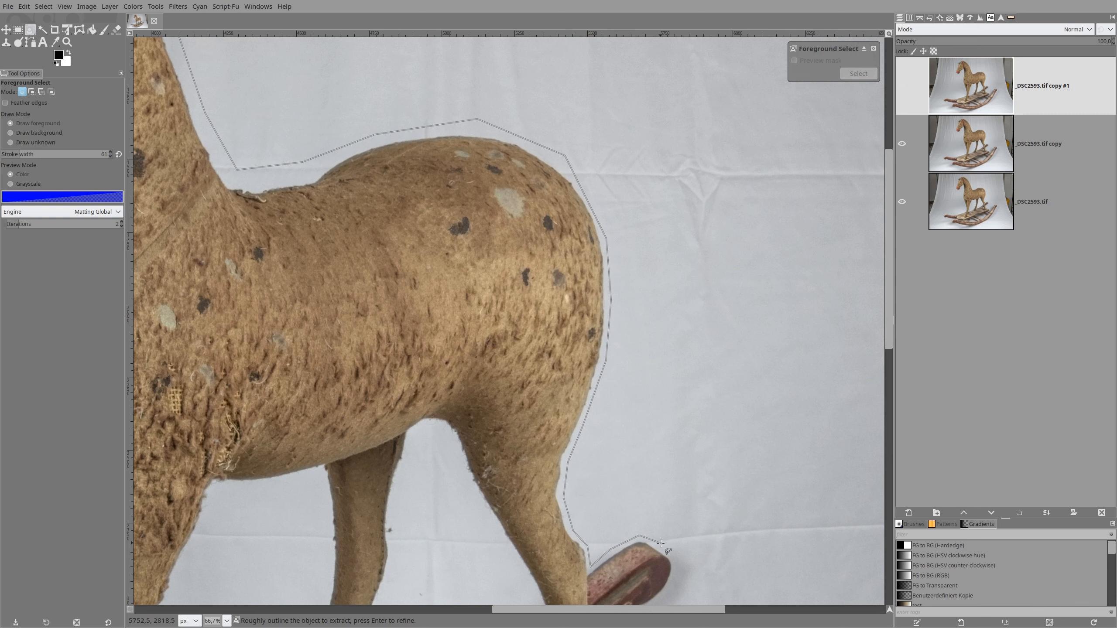
click(681, 564)
scroll(681, 565, down, 5)
scroll(721, 378, left, 1)
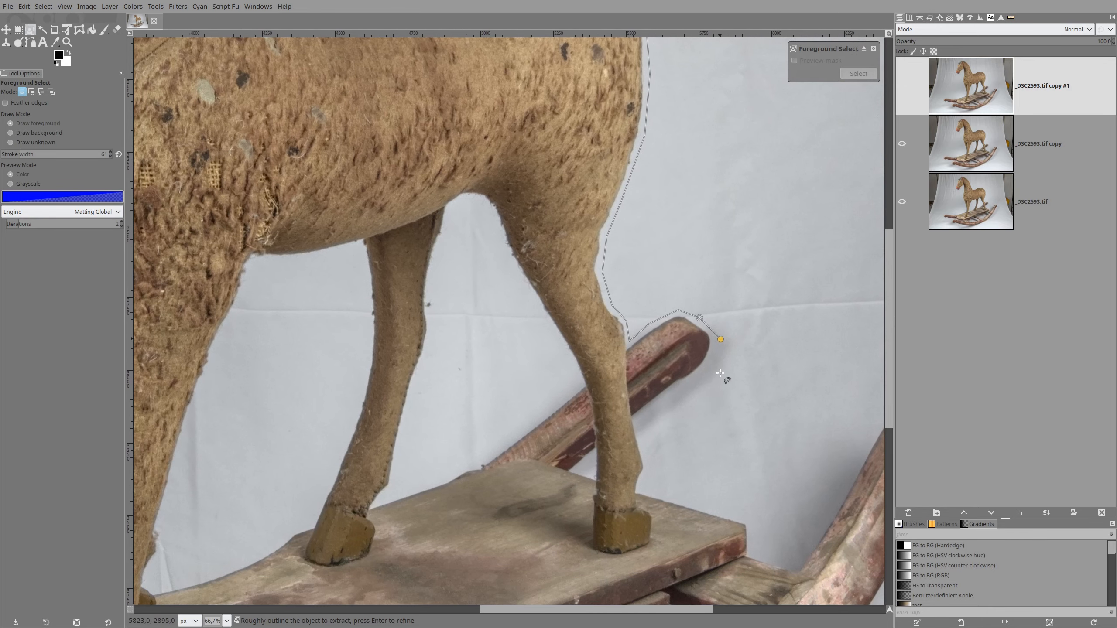
click(709, 372)
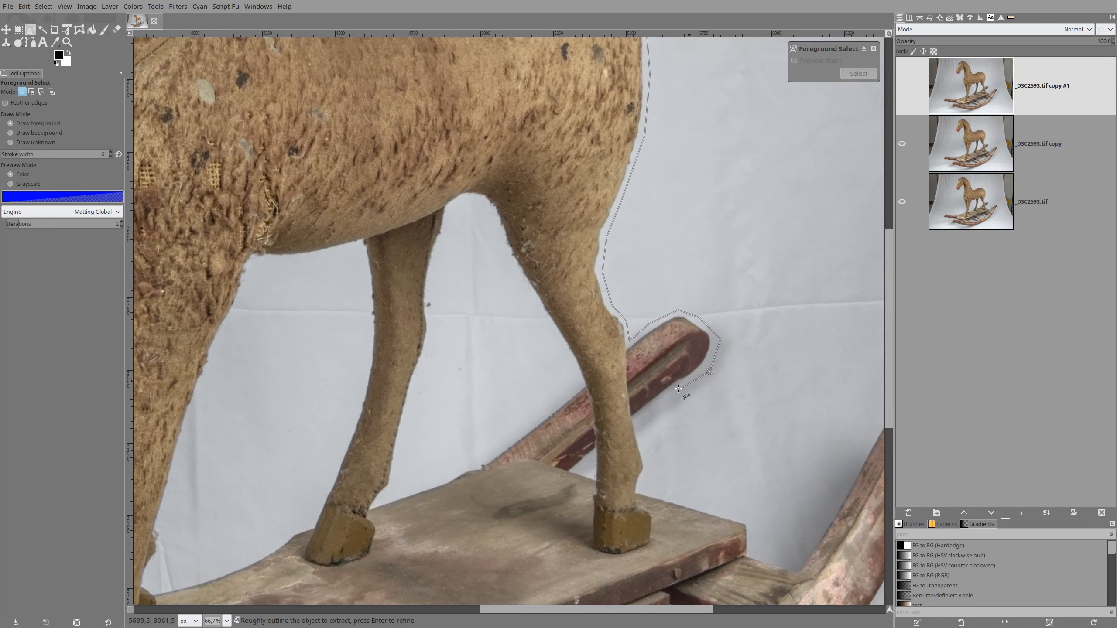
click(640, 419)
click(651, 466)
click(641, 483)
click(641, 491)
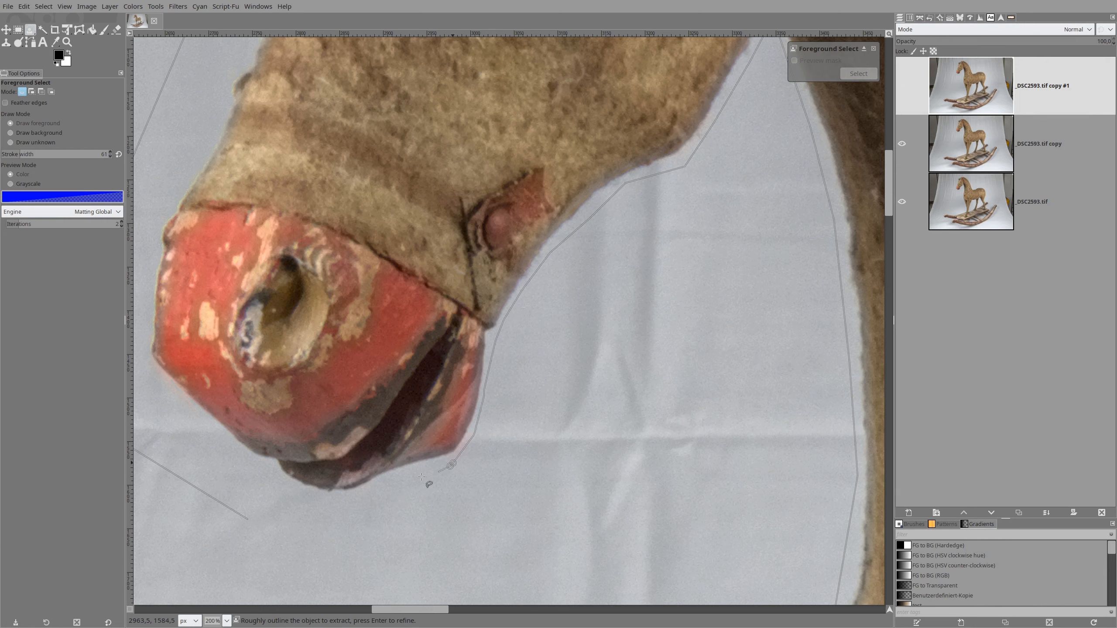
Close the outline under the red muzzle at its starting point and confirm it for refining.
click(451, 465)
click(343, 501)
click(300, 501)
click(265, 509)
click(247, 519)
key(Return)
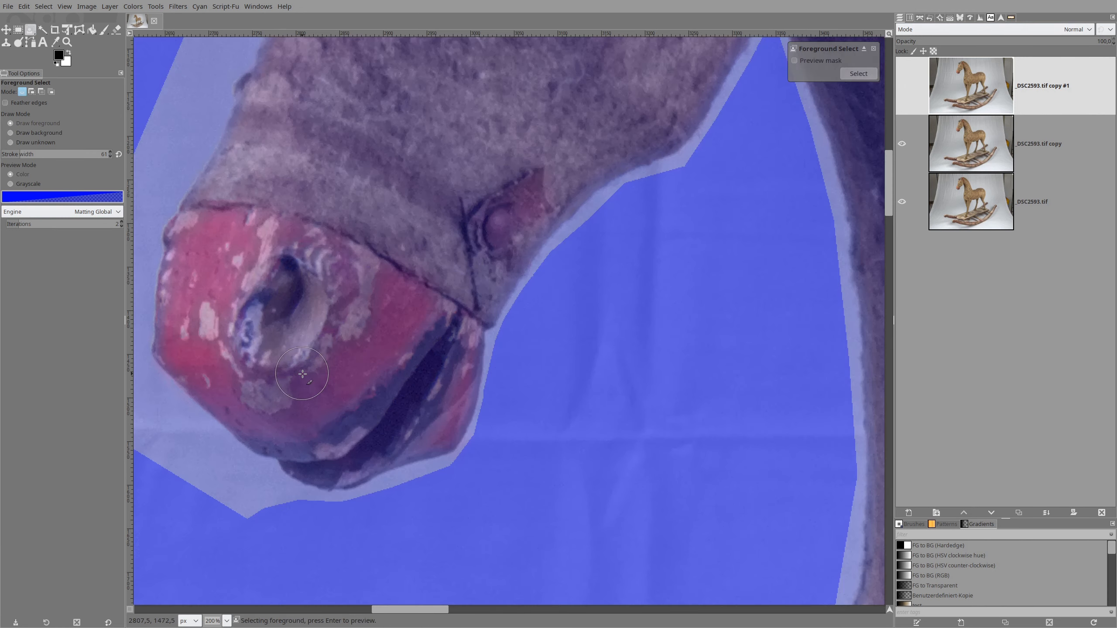
Mark the cloth areas between the horse's legs as background with a stroke width of 325.
scroll(432, 261, down, 3)
scroll(431, 260, down, 3)
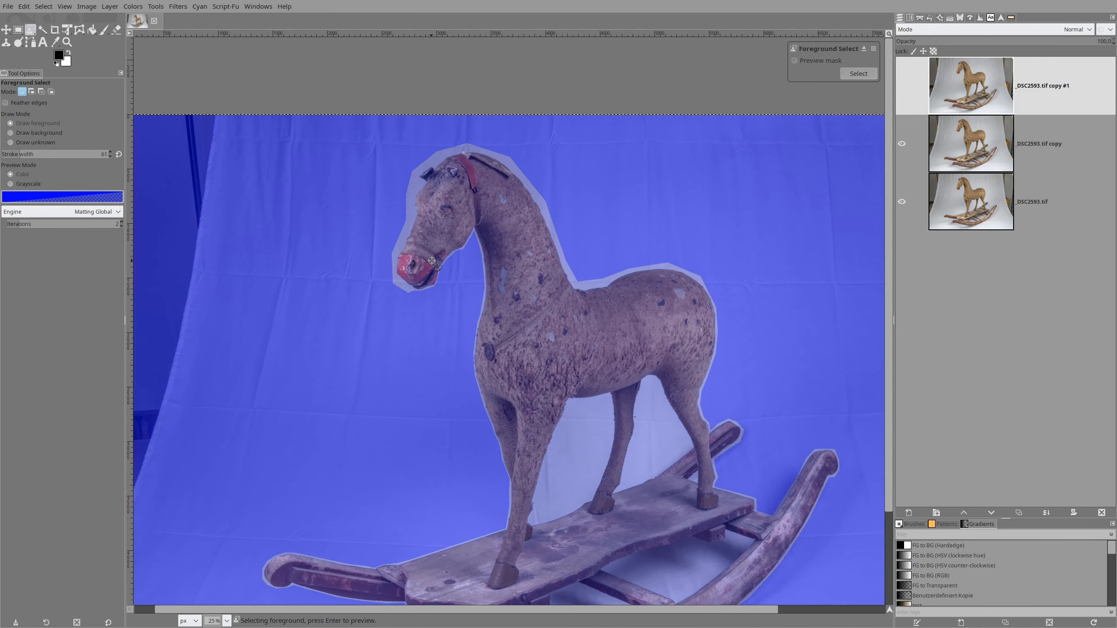
scroll(431, 260, down, 1)
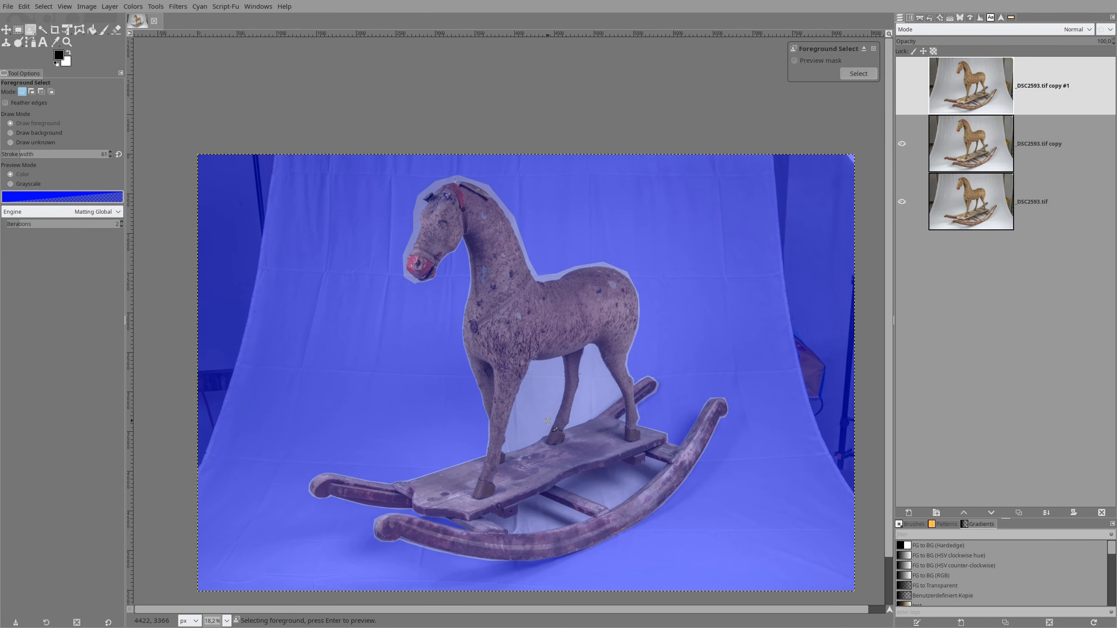
scroll(548, 436, up, 1)
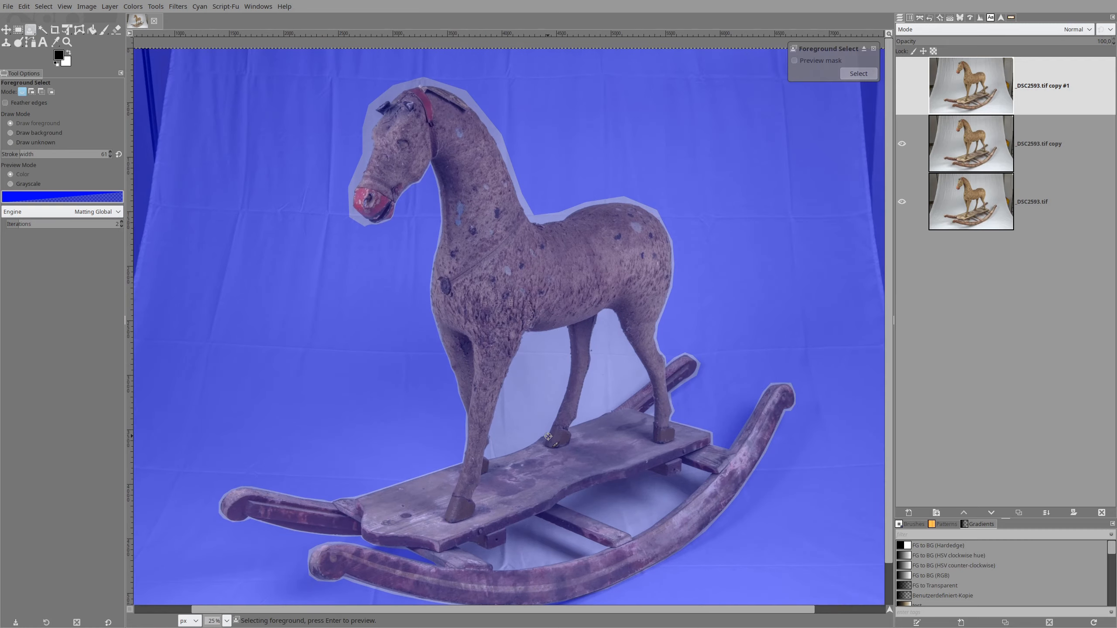
scroll(548, 436, down, 1)
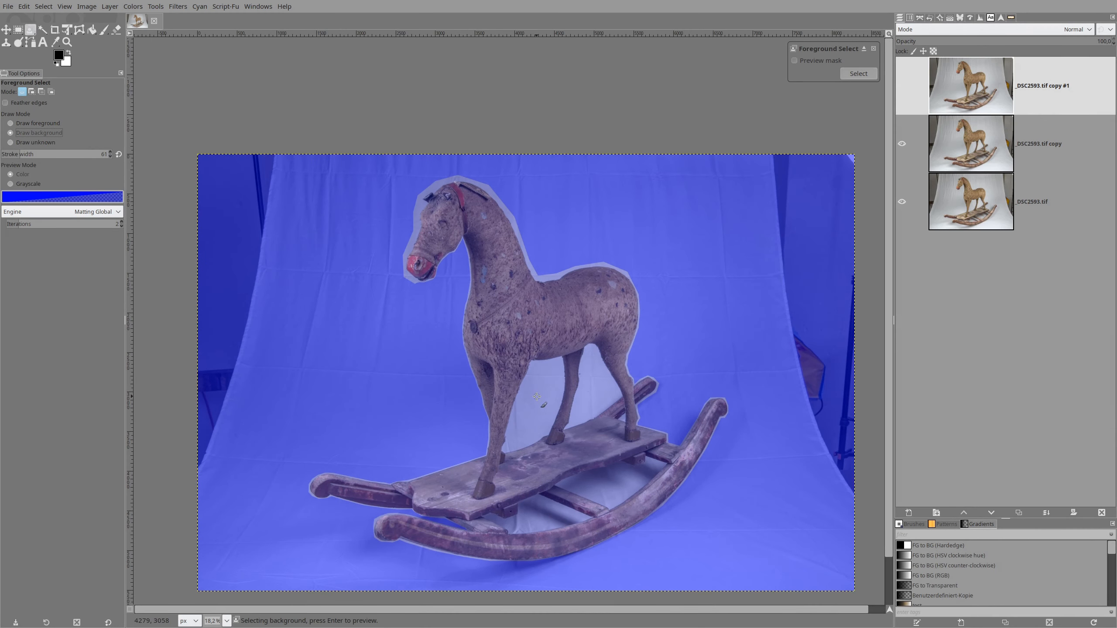
click(24, 154)
drag(24, 154, 39, 154)
drag(40, 154, 55, 154)
scroll(535, 400, up, 3)
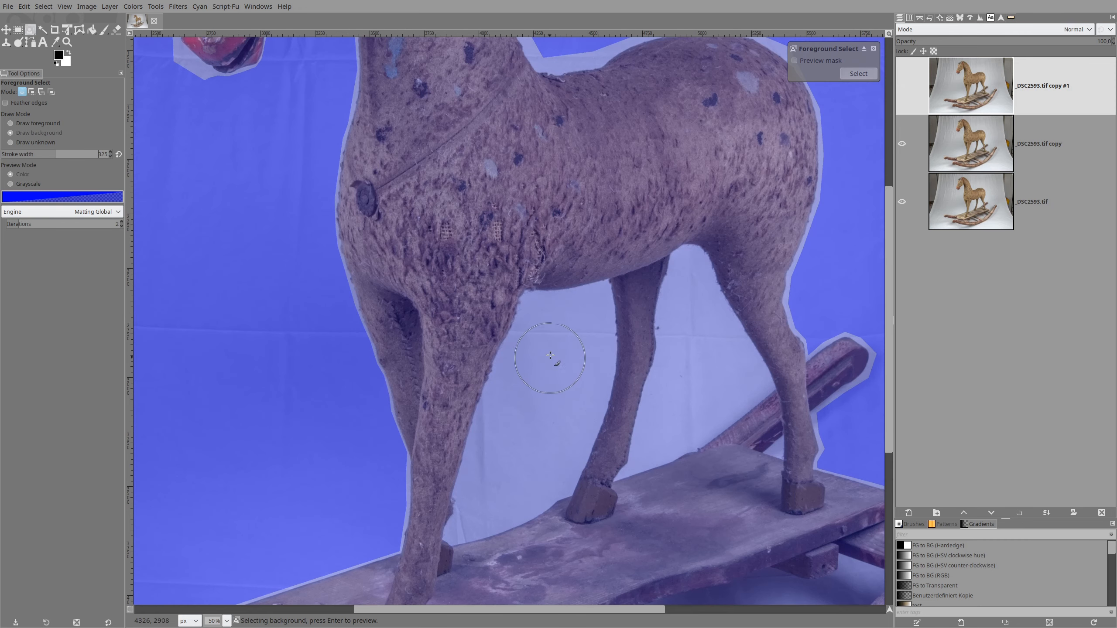
drag(556, 334, 519, 457)
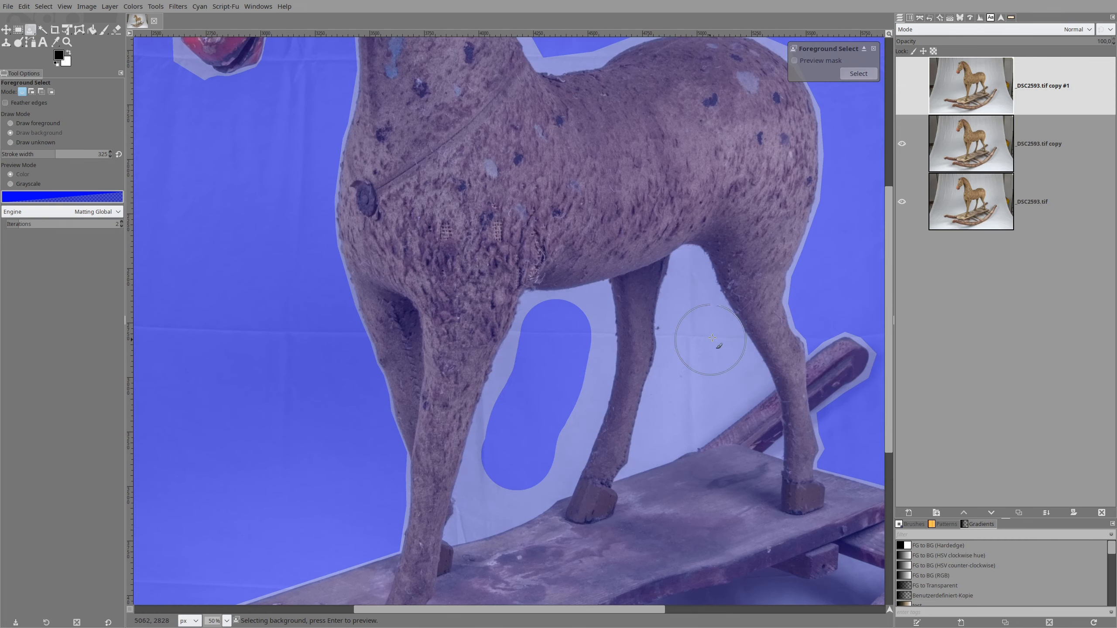
drag(698, 350, 691, 400)
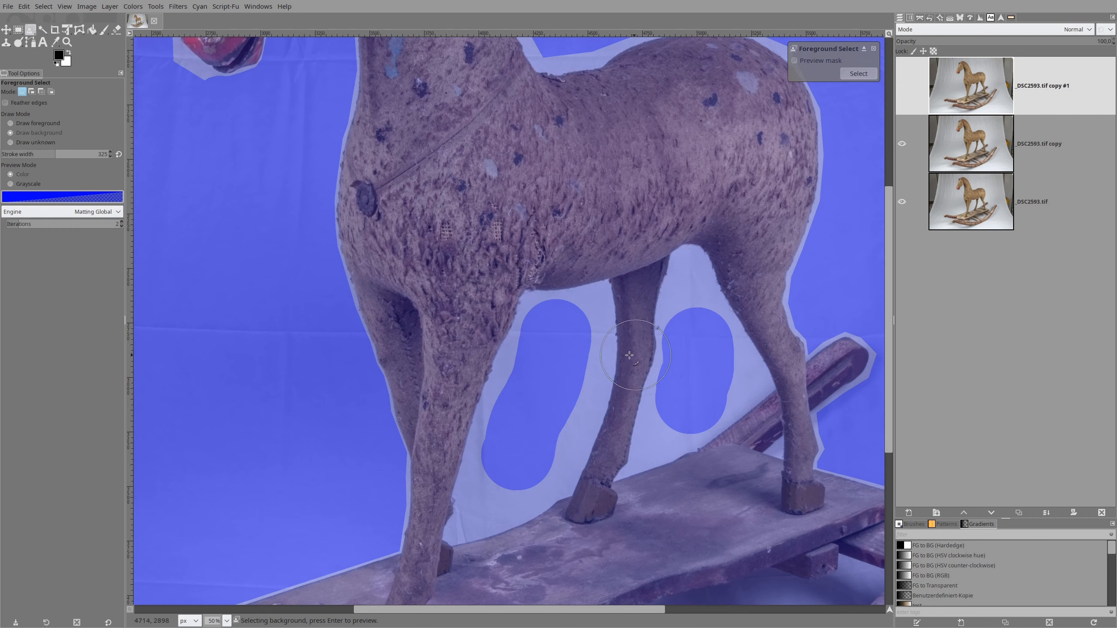
Mark the gaps between the board and the front rocker as background, reducing the stroke width to 115 for tight areas.
drag(560, 383, 554, 99)
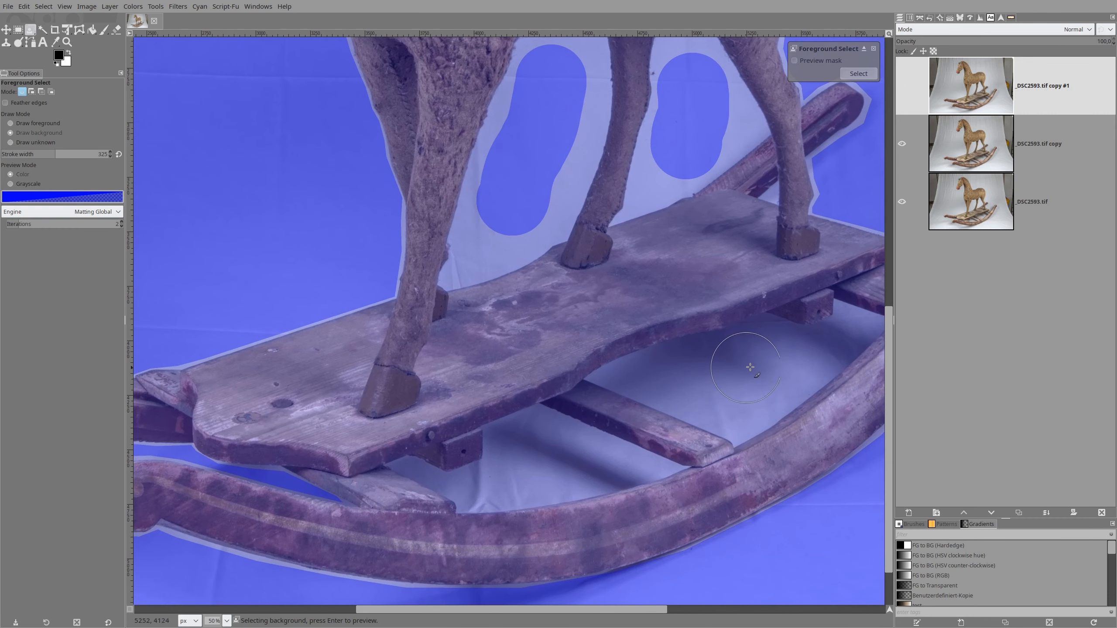
drag(768, 365, 700, 377)
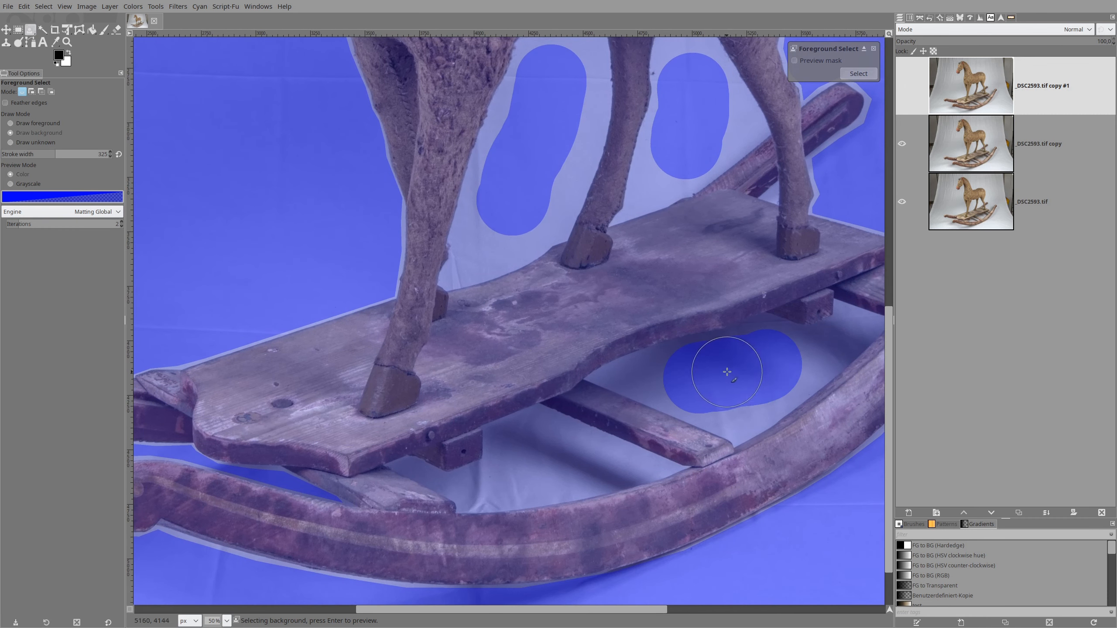
drag(54, 154, 31, 155)
scroll(514, 452, up, 3)
drag(475, 400, 558, 378)
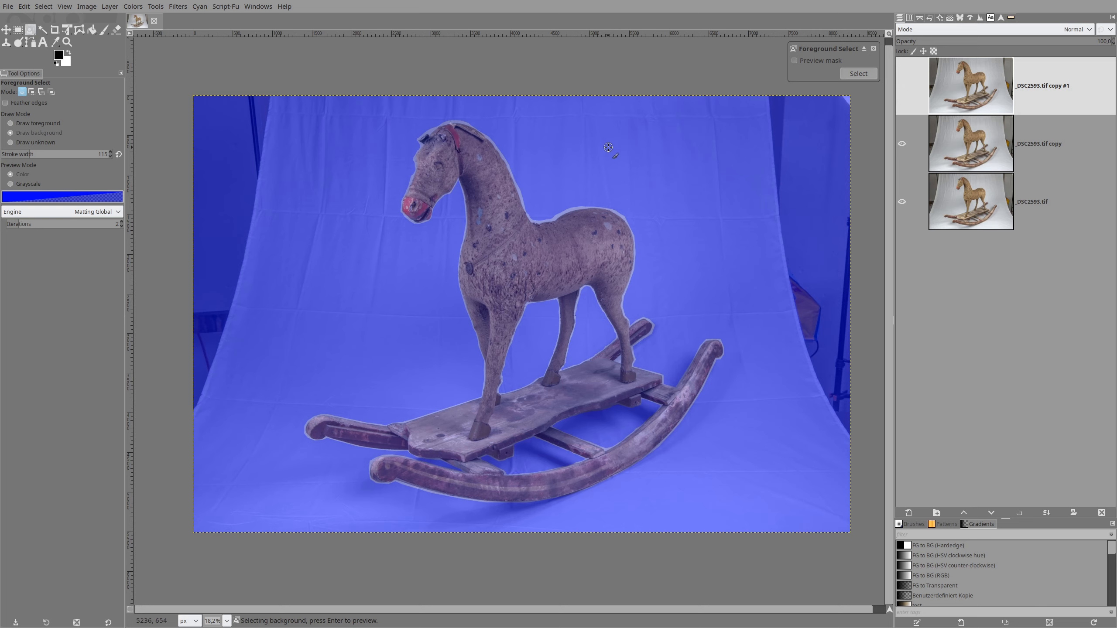
Switch to drawing foreground, enlarge the stroke width and paint over the horse's head and neck.
click(11, 125)
scroll(444, 220, up, 4)
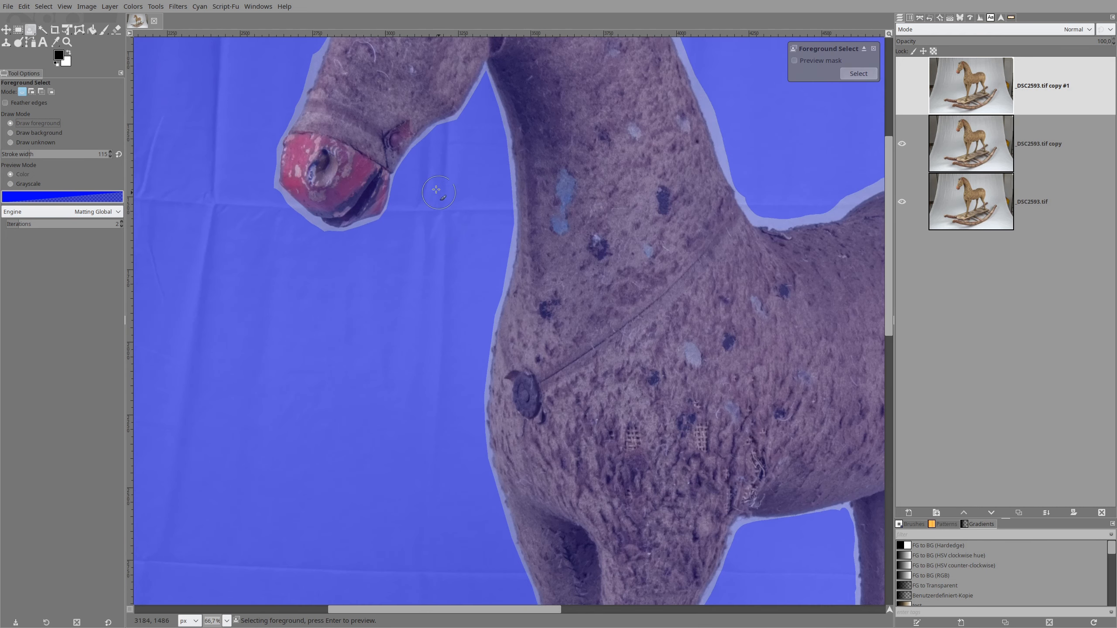
scroll(440, 189, up, 6)
scroll(440, 189, right, 3)
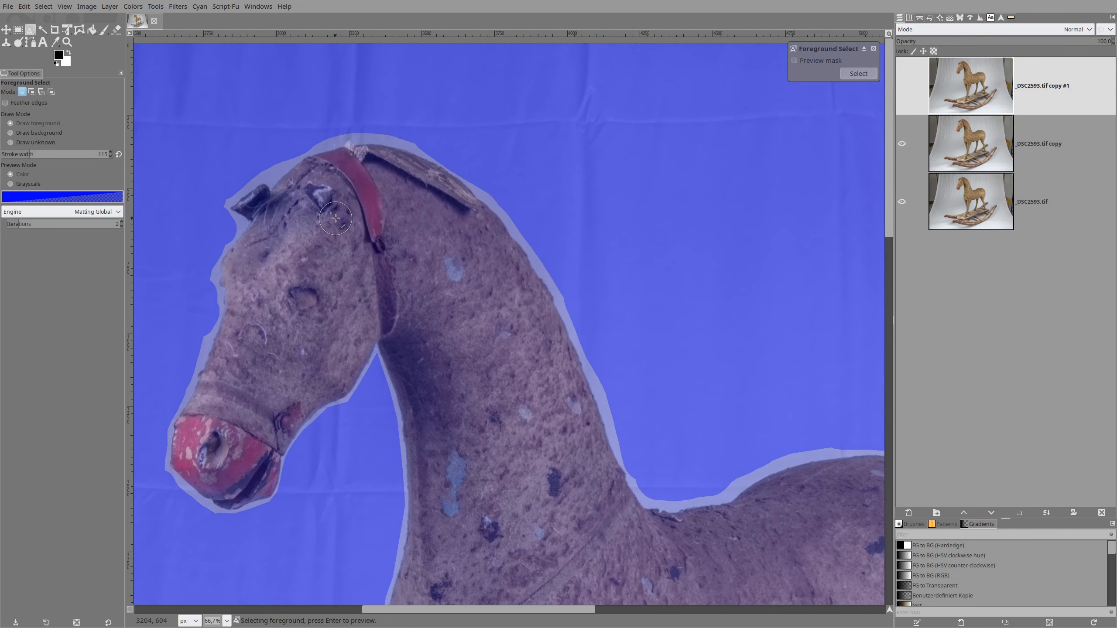
drag(26, 154, 54, 154)
mouse_move(298, 273)
mouse_down()
mouse_move(328, 235)
mouse_move(369, 233)
mouse_move(420, 259)
mouse_move(457, 329)
mouse_move(492, 363)
mouse_move(515, 442)
mouse_up()
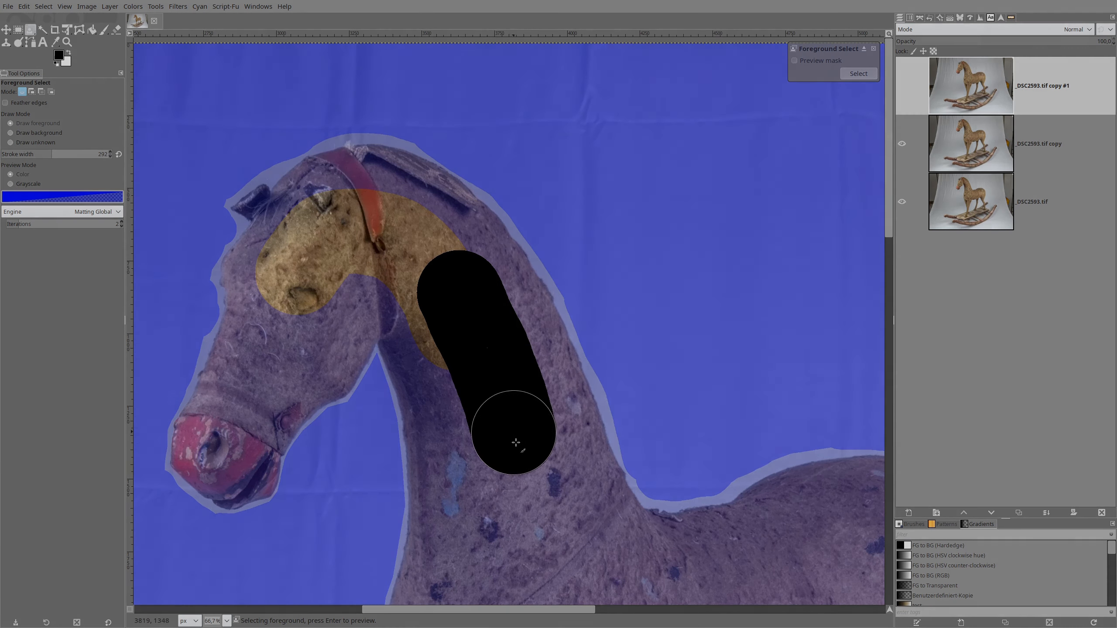
drag(515, 442, 523, 479)
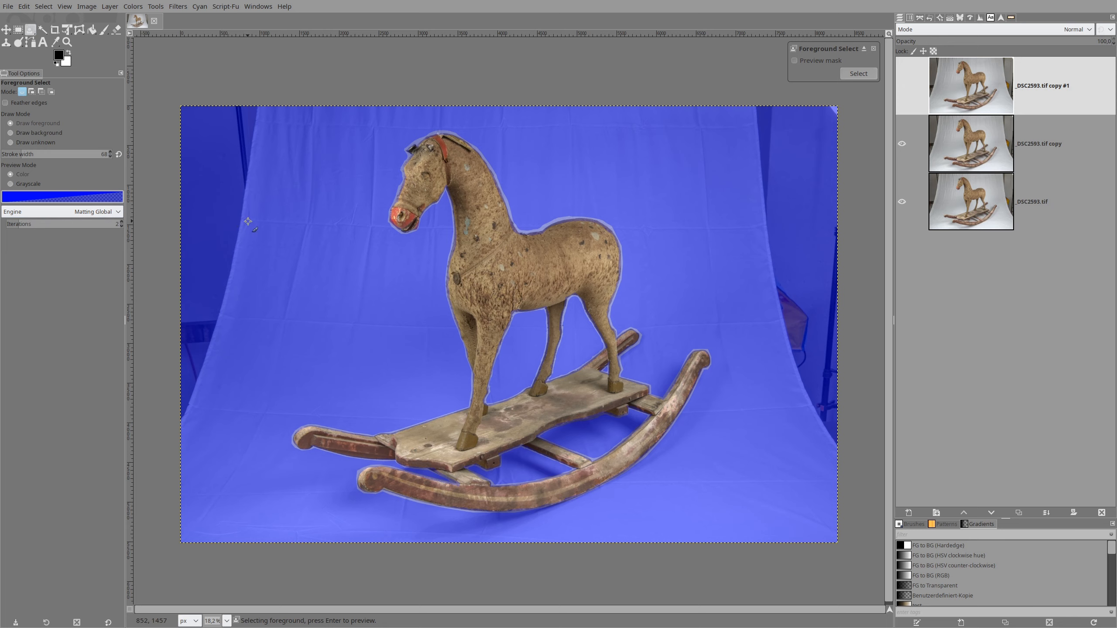
Check the available matting engines and preview the foreground mask with Matting Global.
click(95, 212)
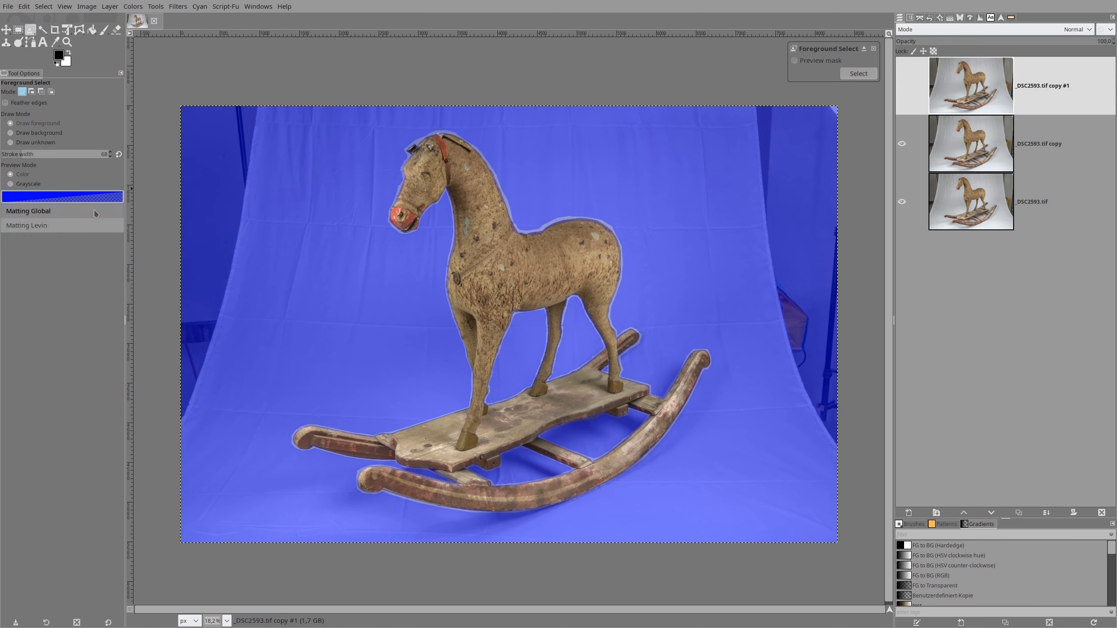
key(Down)
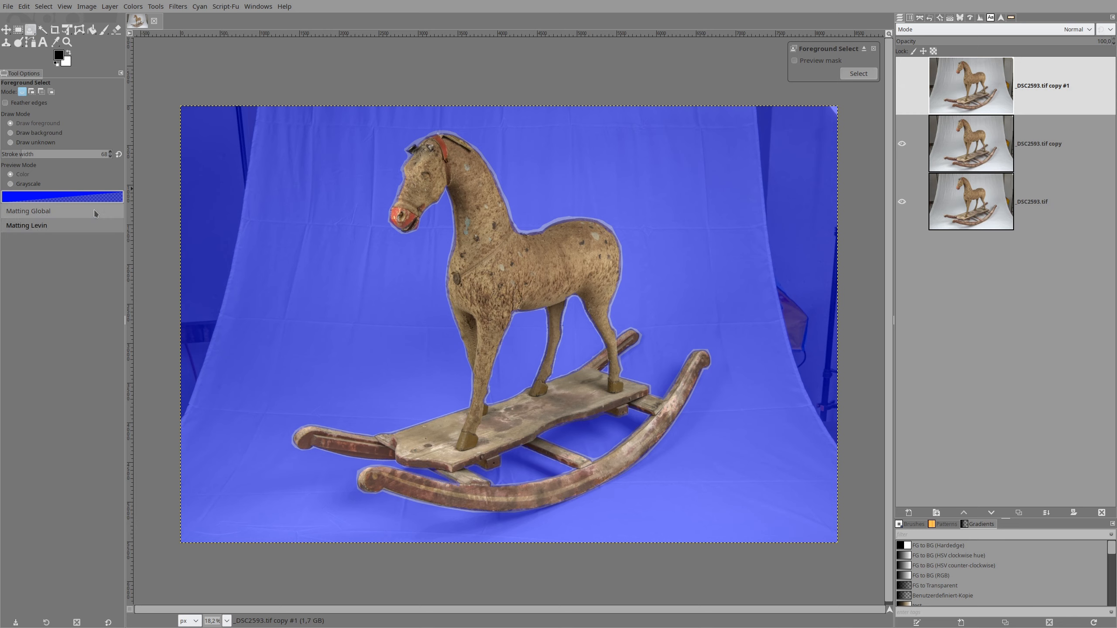
key(Up)
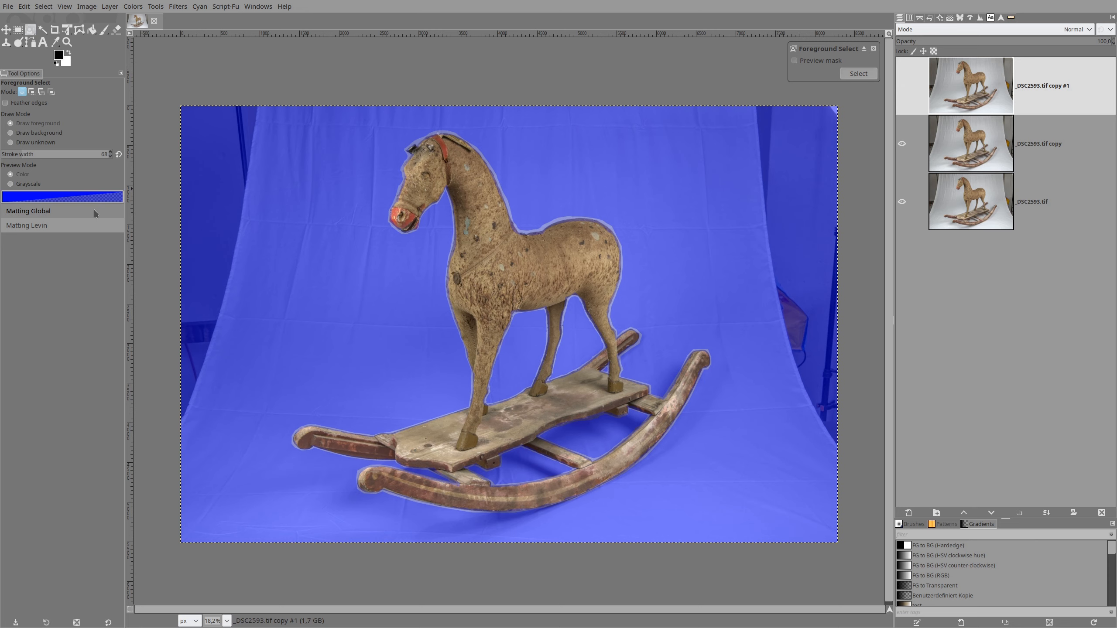
click(53, 212)
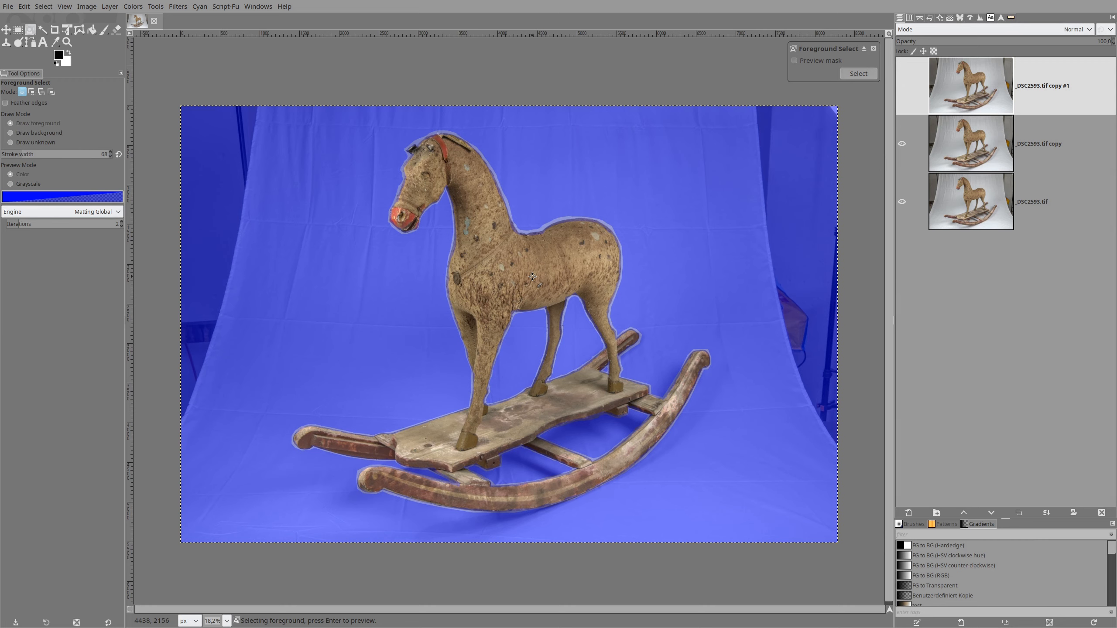
key(Return)
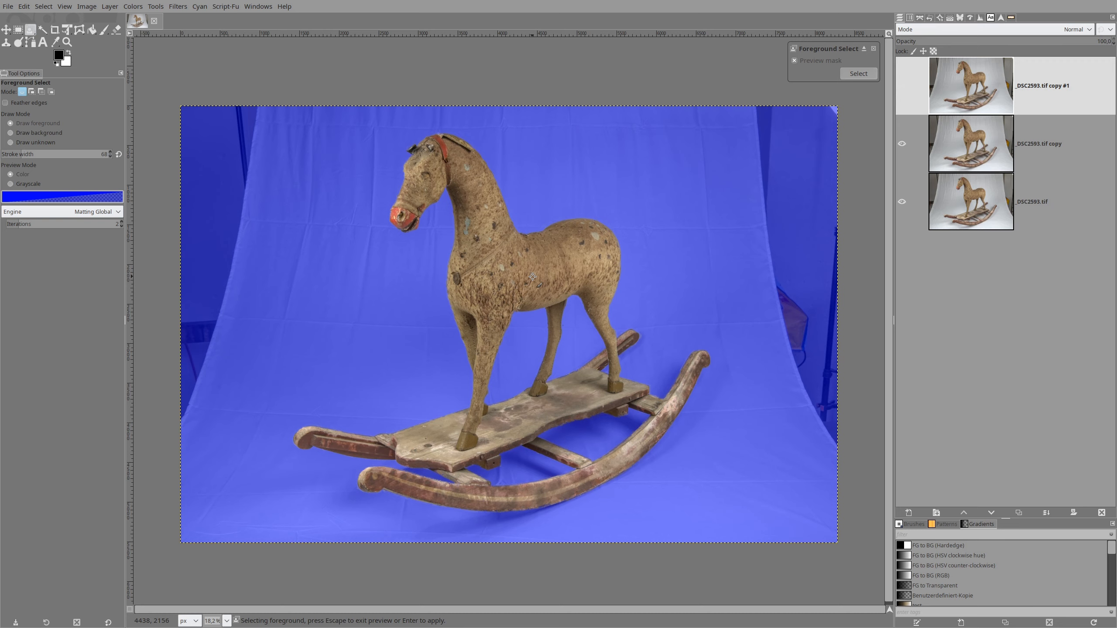
Switch the matting engine to Matting Levin and turn the previewed mask into a selection.
click(90, 211)
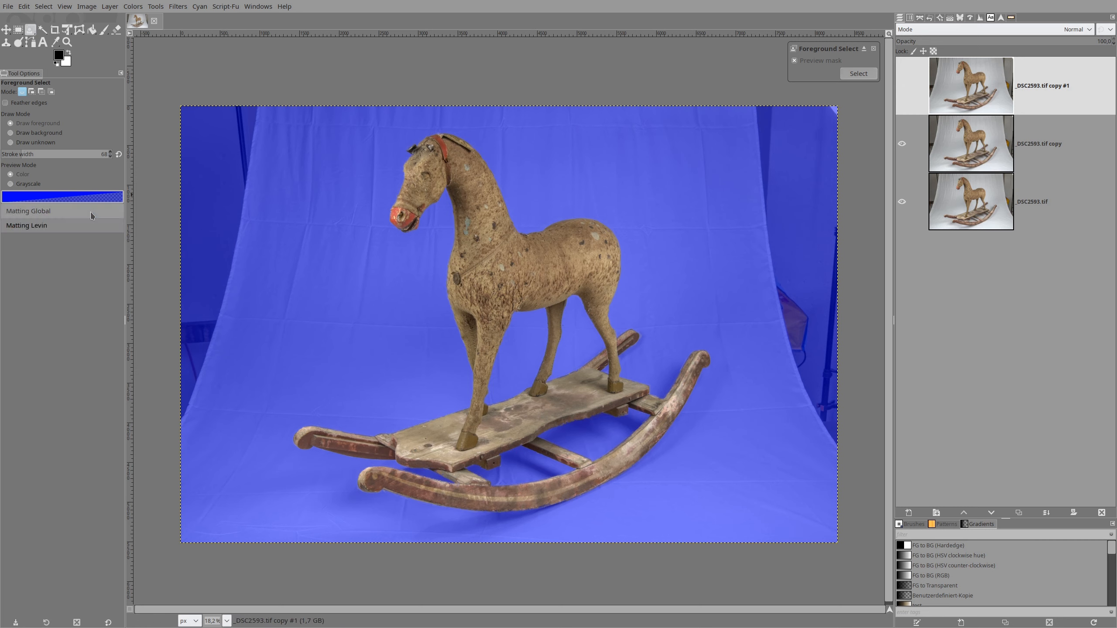
click(91, 224)
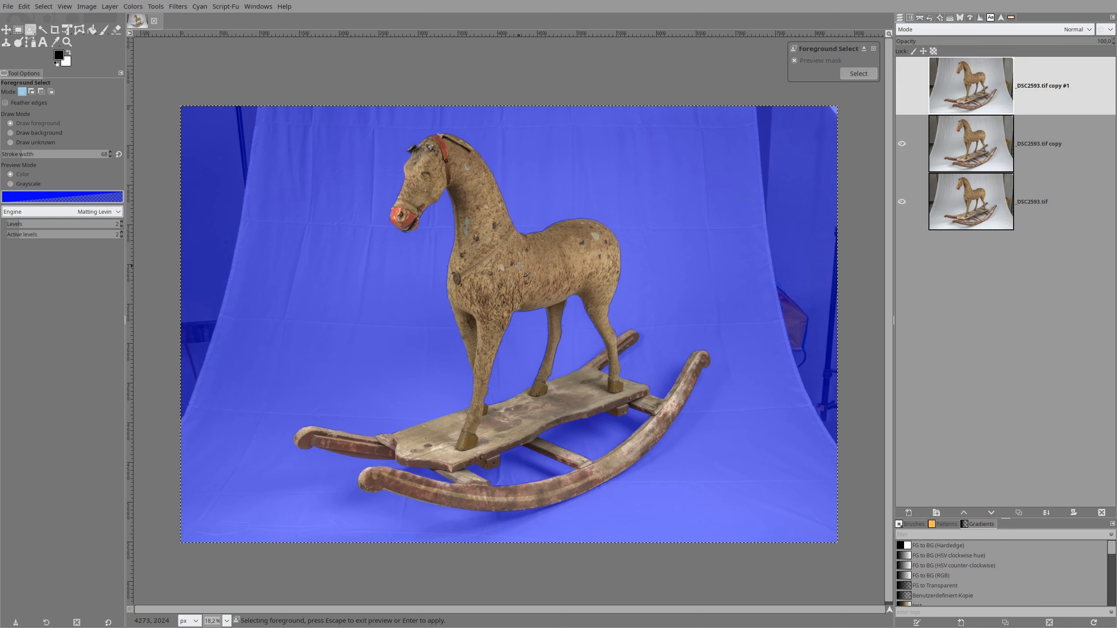
click(856, 73)
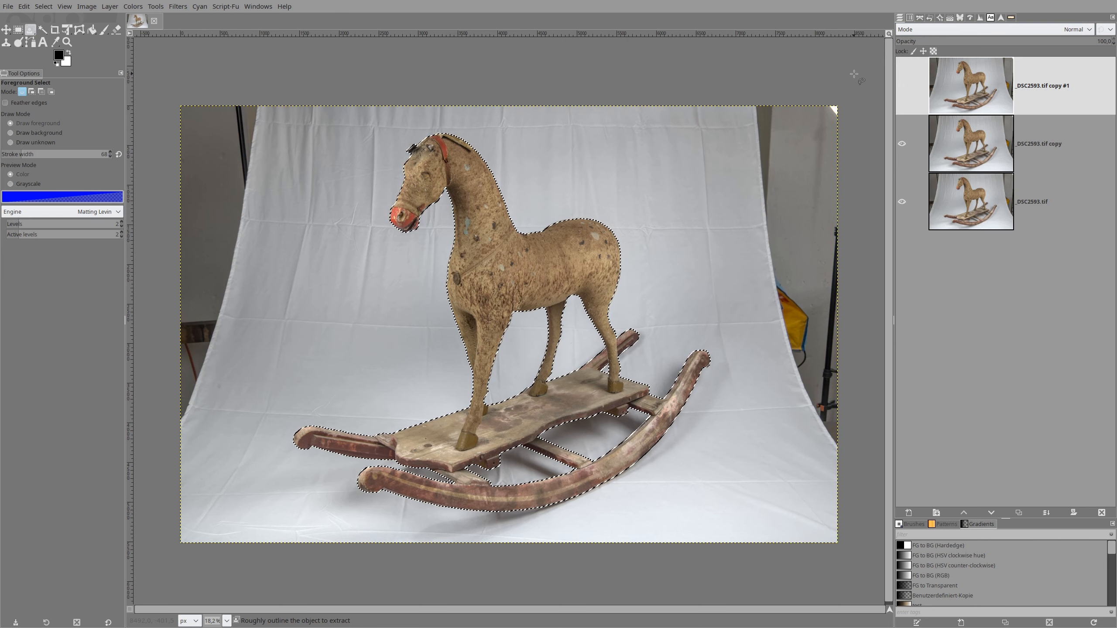
Save the horse selection to a channel and return to the layer list.
click(42, 6)
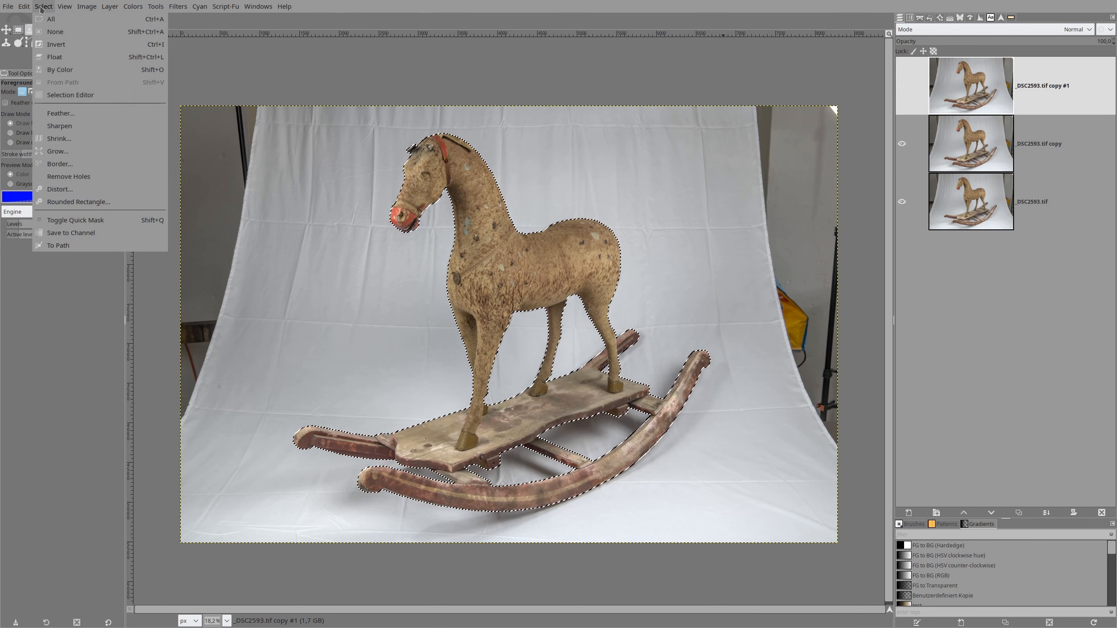
click(48, 234)
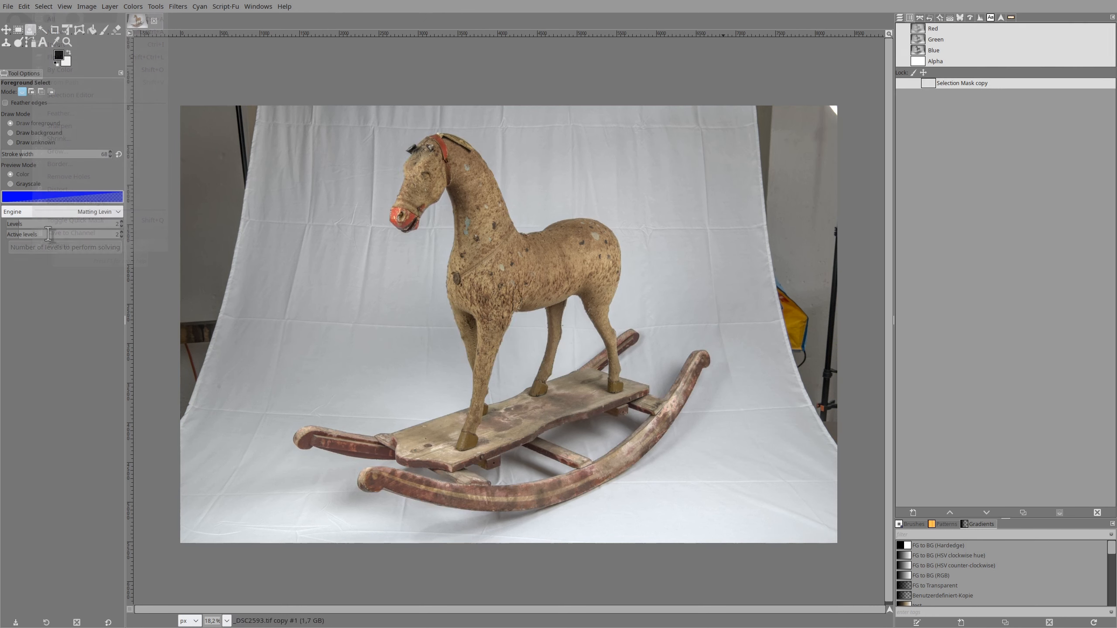
click(899, 18)
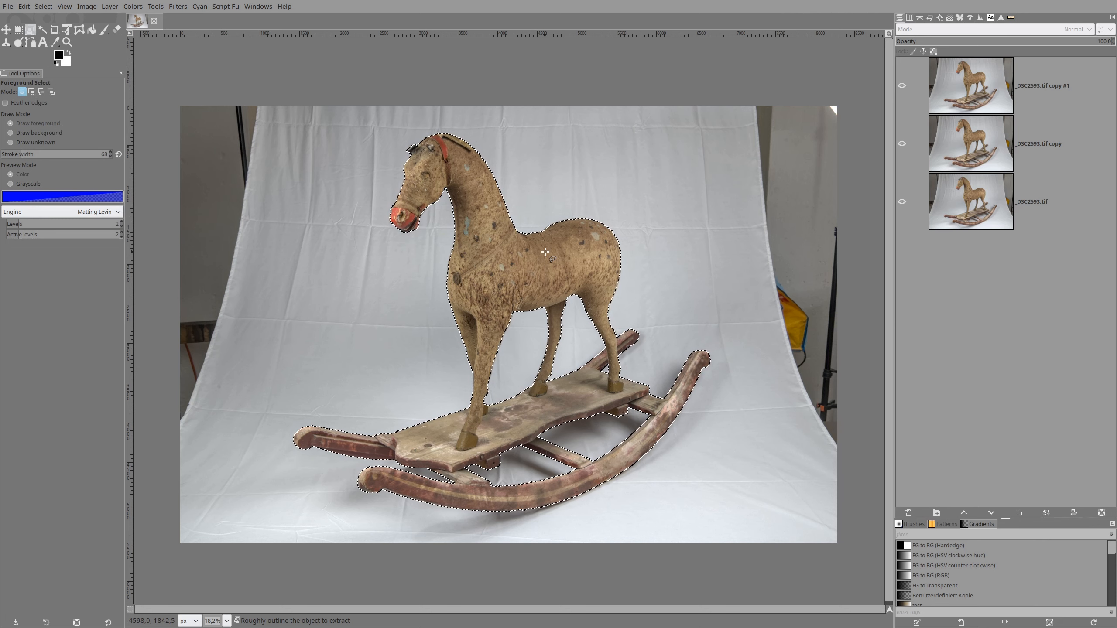
Copy the selected horse from the _DSC2593.tif copy #1 layer and paste it as a new layer above it.
key(ctrl+c)
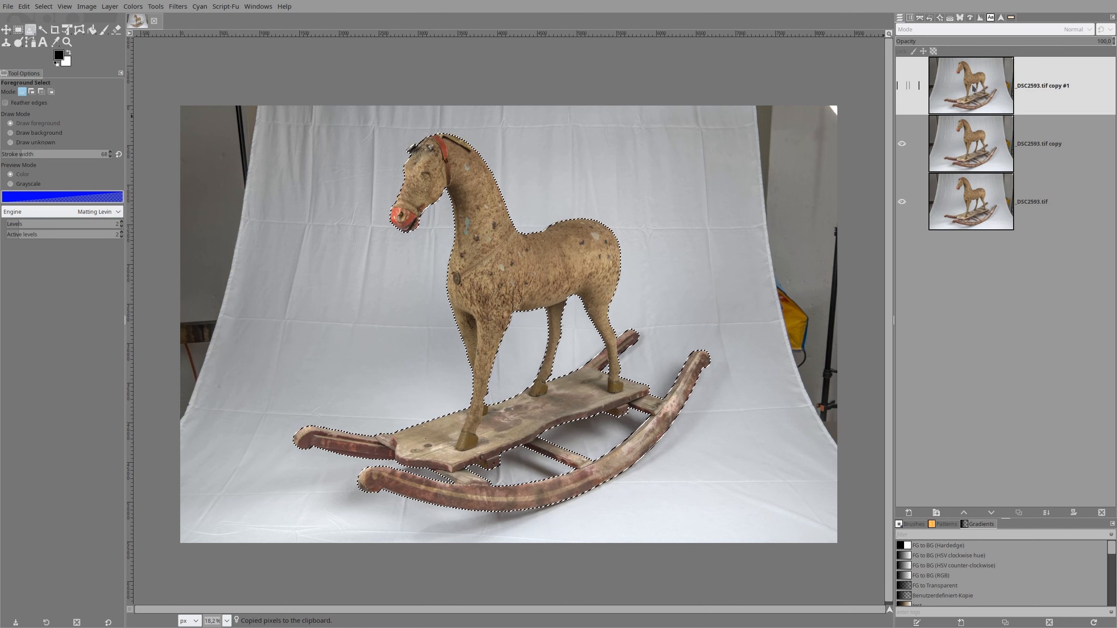
click(973, 89)
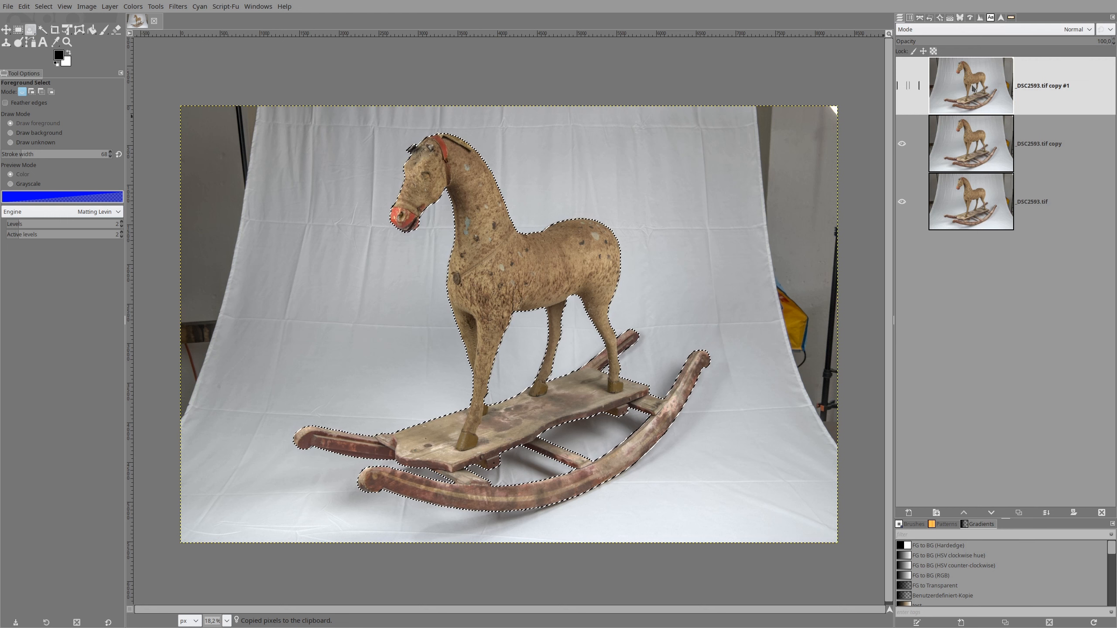
key(ctrl+v)
right_click(969, 82)
key(Down)
key(Down)
key(Down)
key(Down)
key(Return)
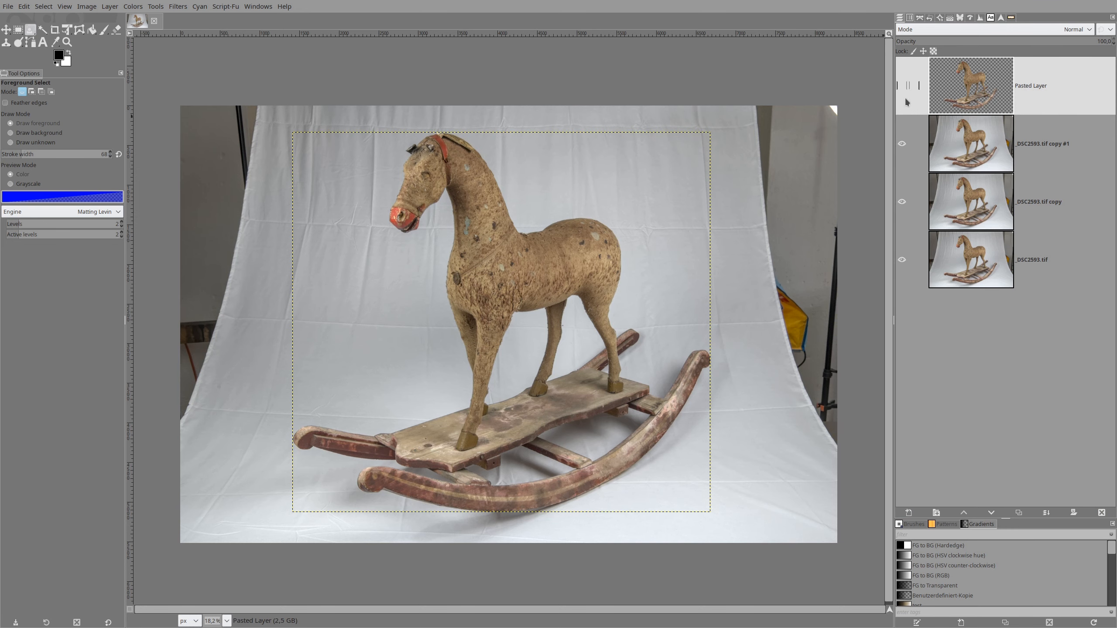
Show only the pasted horse layer and inspect the cut-out edges around the body and legs.
shift+click(902, 86)
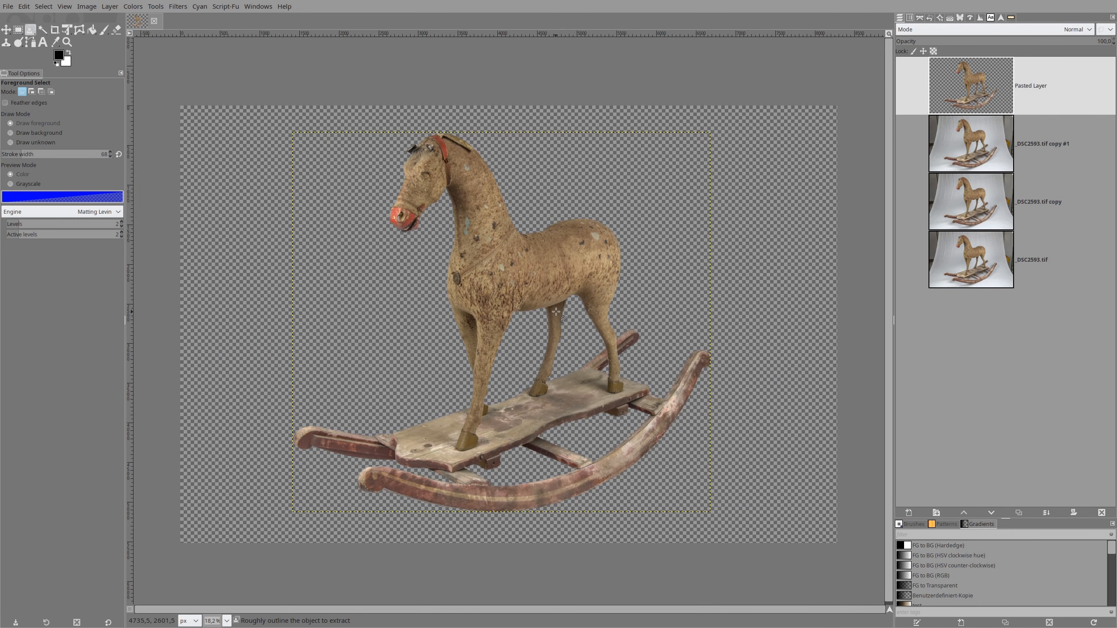
scroll(545, 285, up, 2)
scroll(545, 286, up, 2)
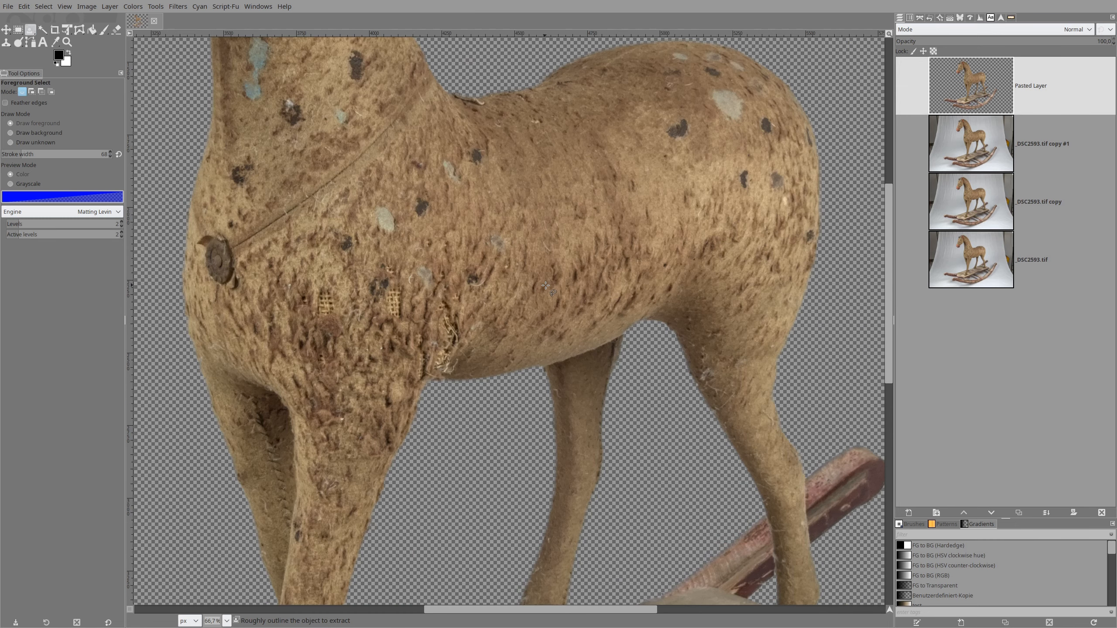
scroll(547, 348, down, 3)
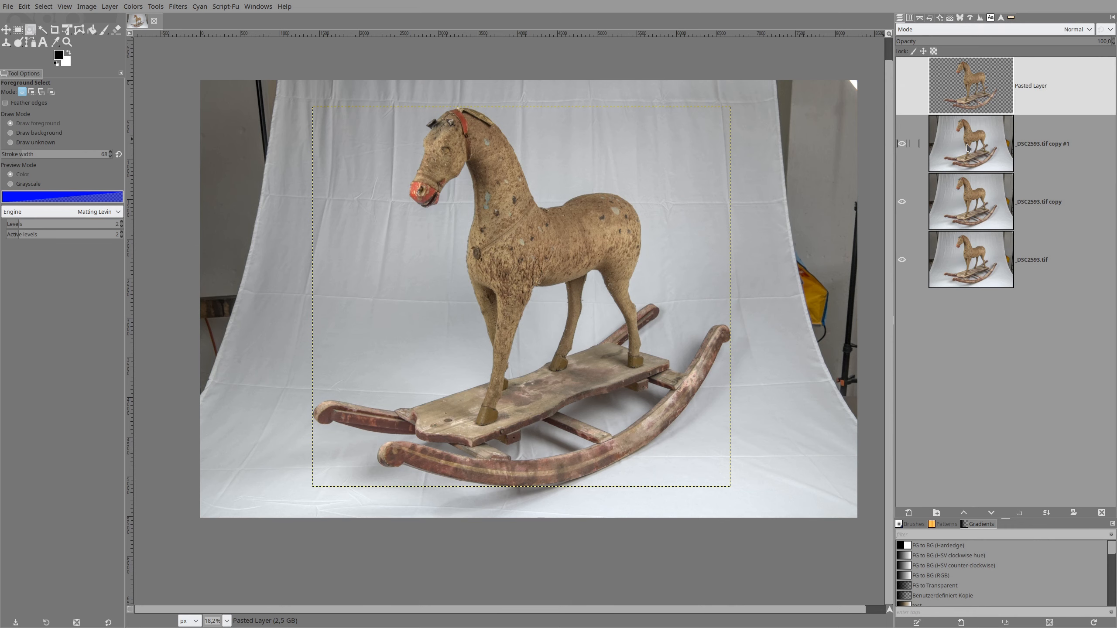
Add a new layer filled with the background color directly beneath the pasted horse layer.
alt+click(967, 149)
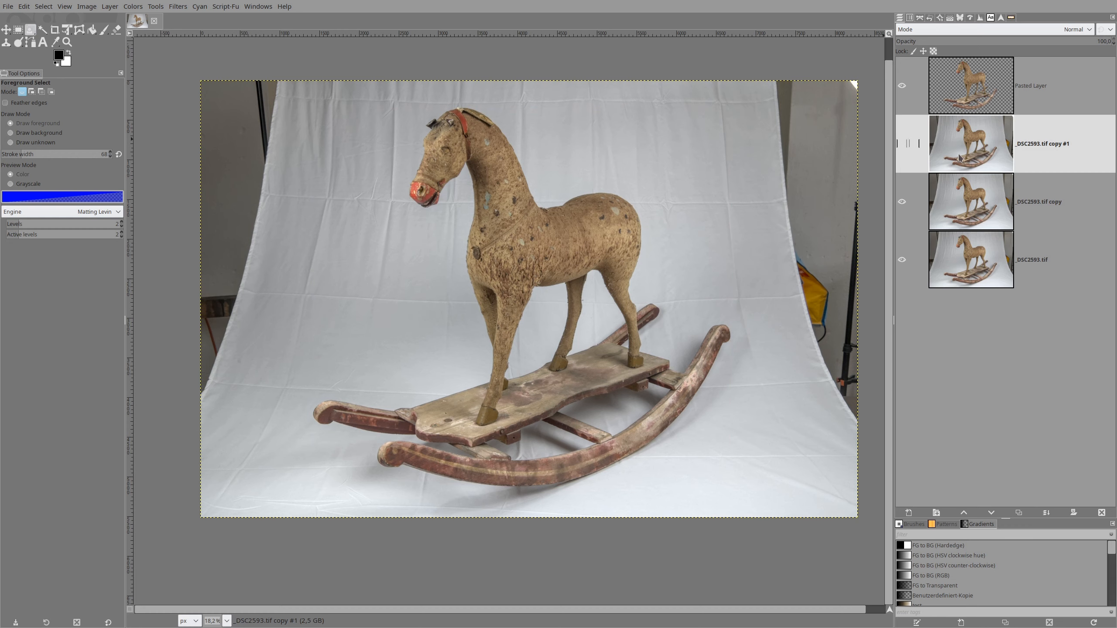
click(907, 513)
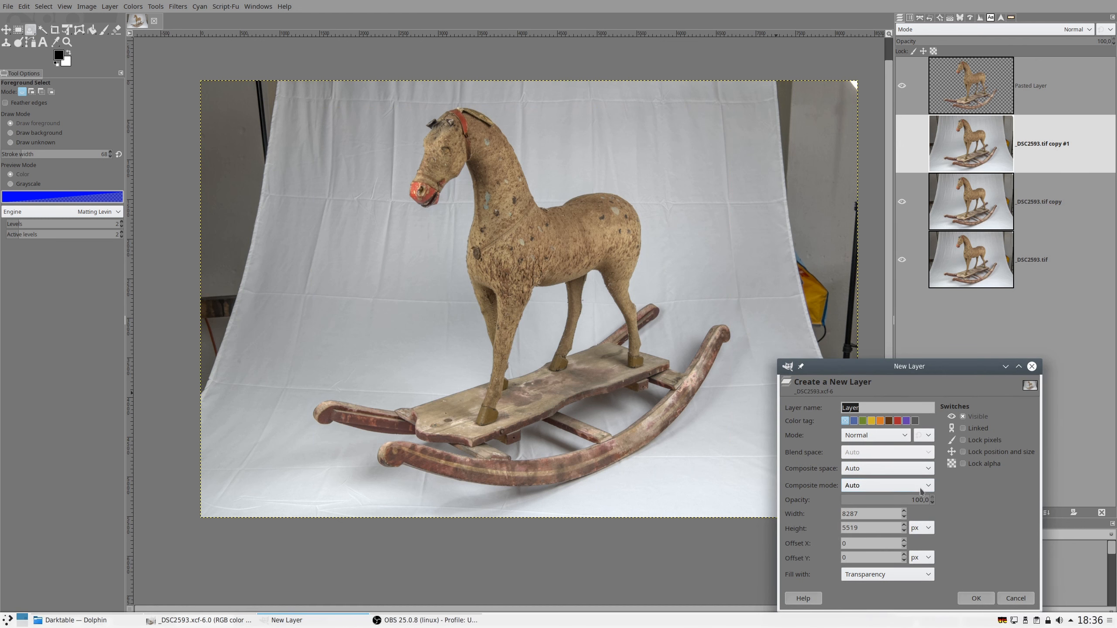
click(925, 575)
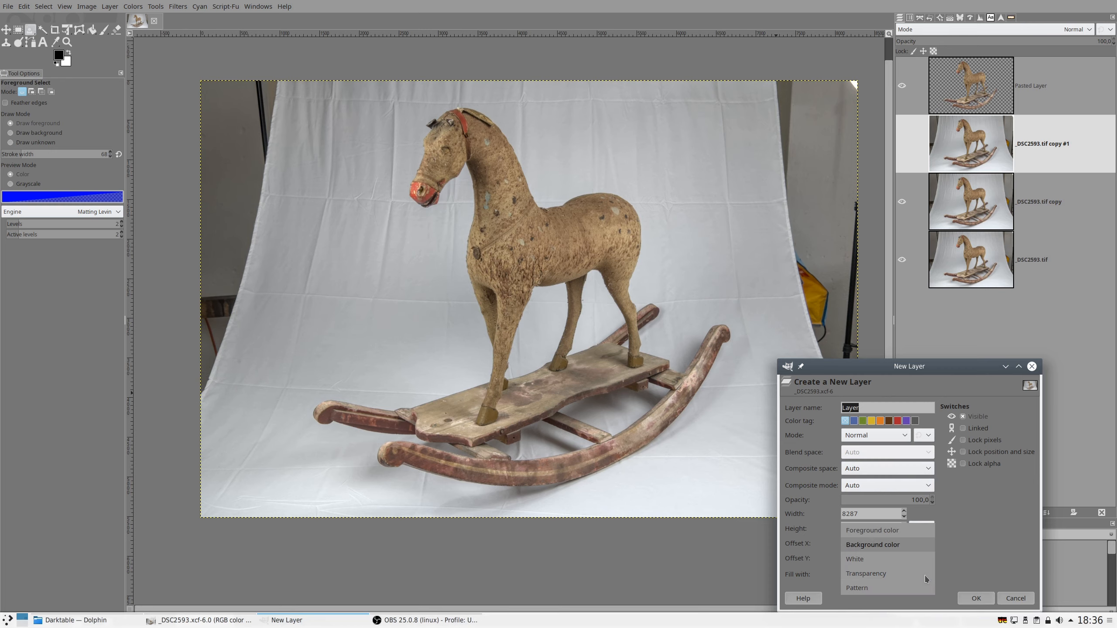
click(918, 545)
click(976, 597)
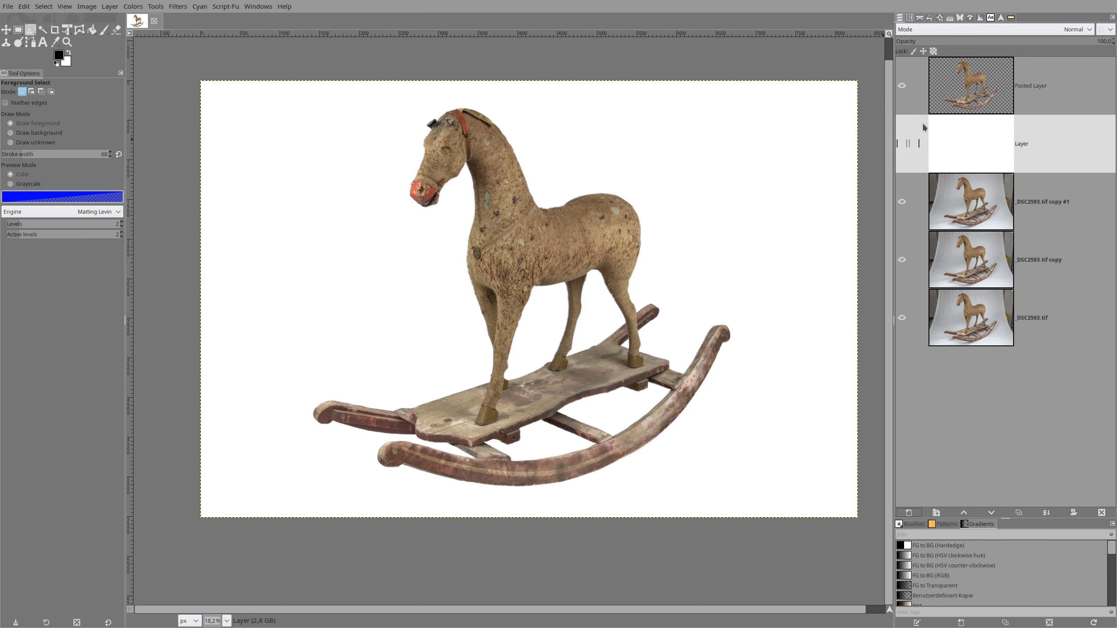
Compare the image with the white layer hidden and shown, and undo adding that layer.
click(902, 146)
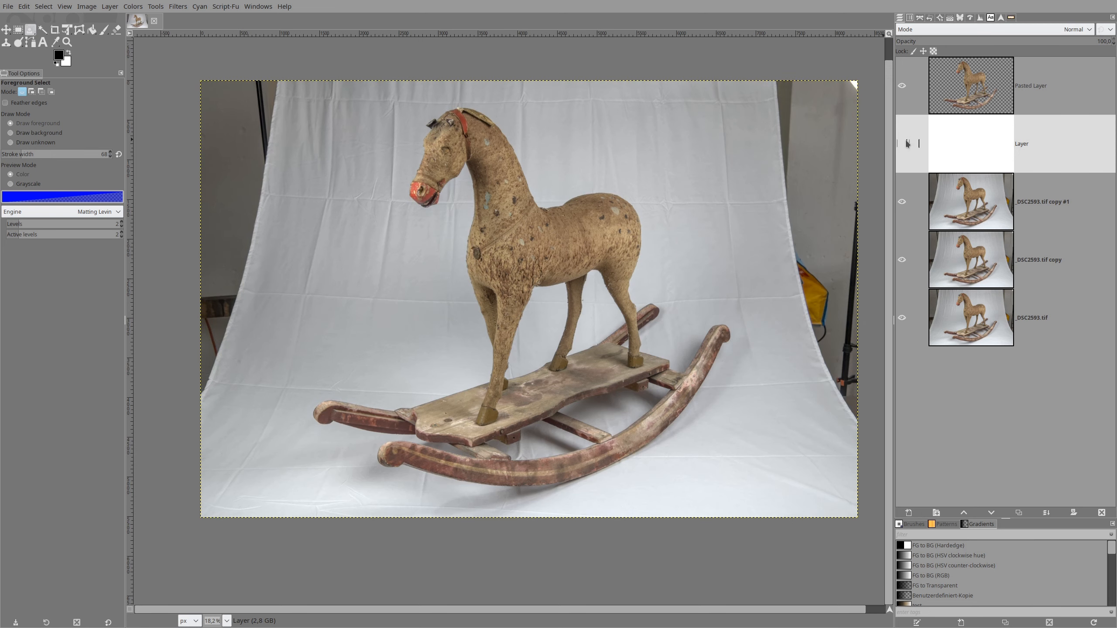
key(ctrl+z)
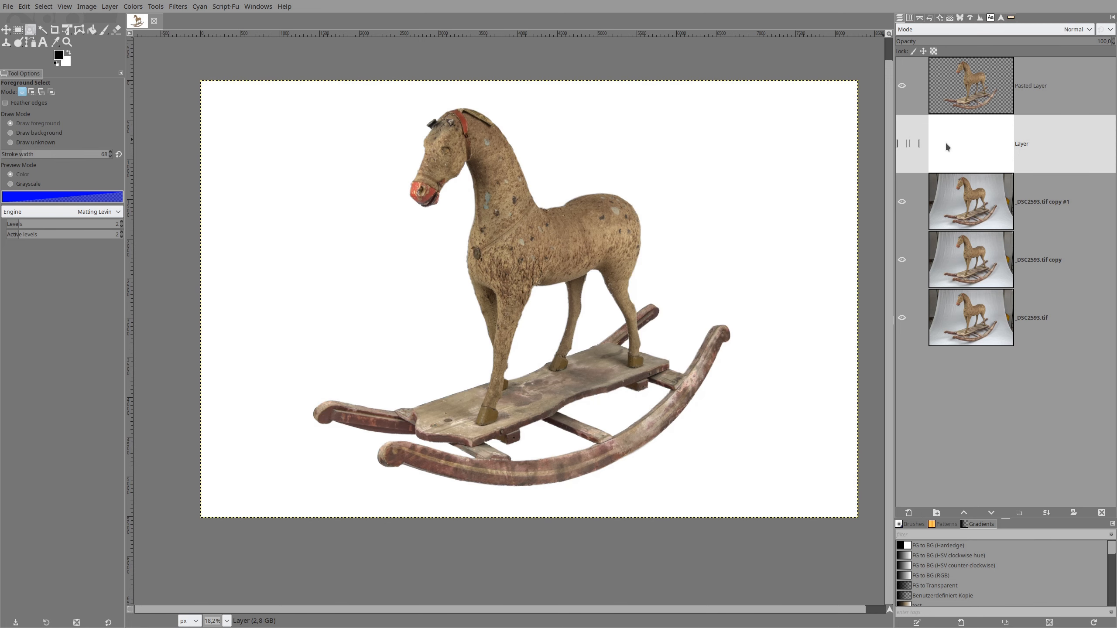
key(ctrl+z)
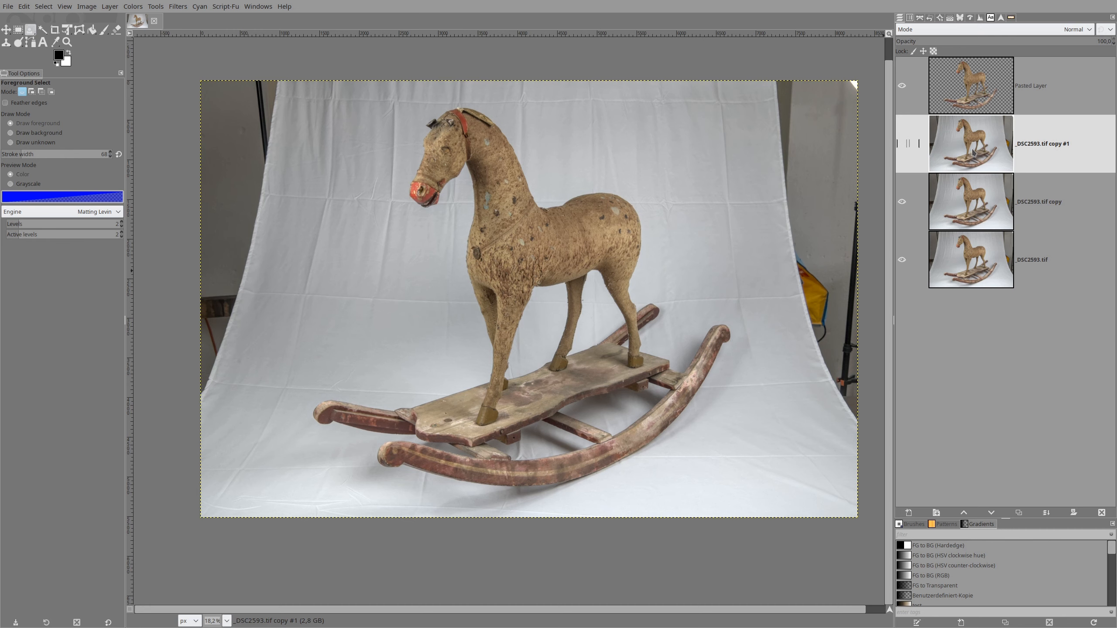
Convert the pasted horse layer's alpha to a selection and clear that area to white on the _DSC2593.tif copy #1 layer.
click(973, 82)
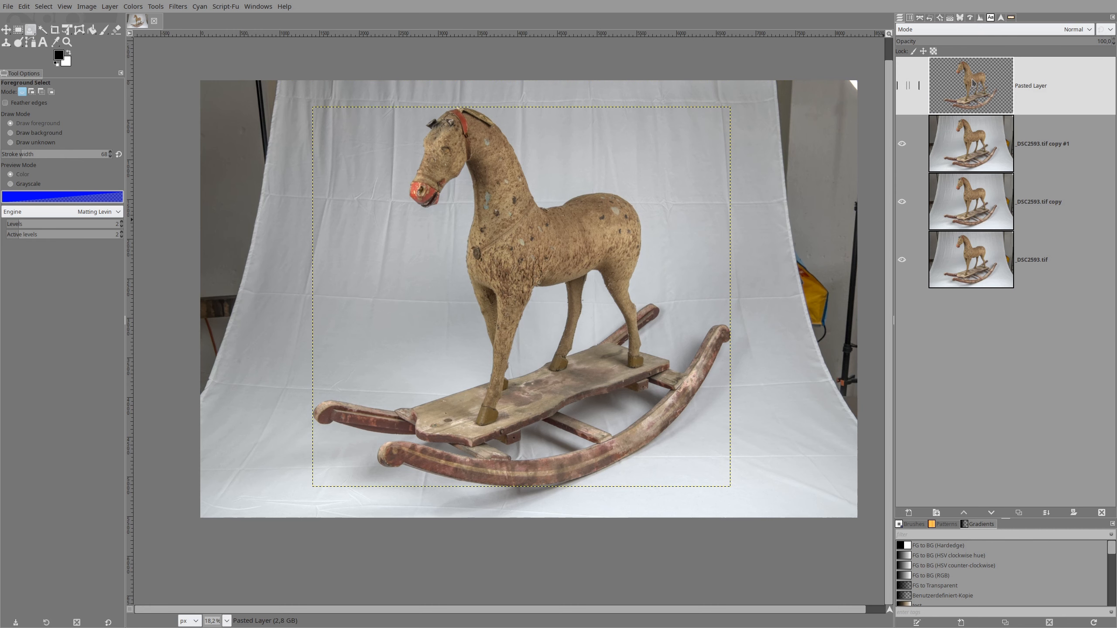
right_click(973, 82)
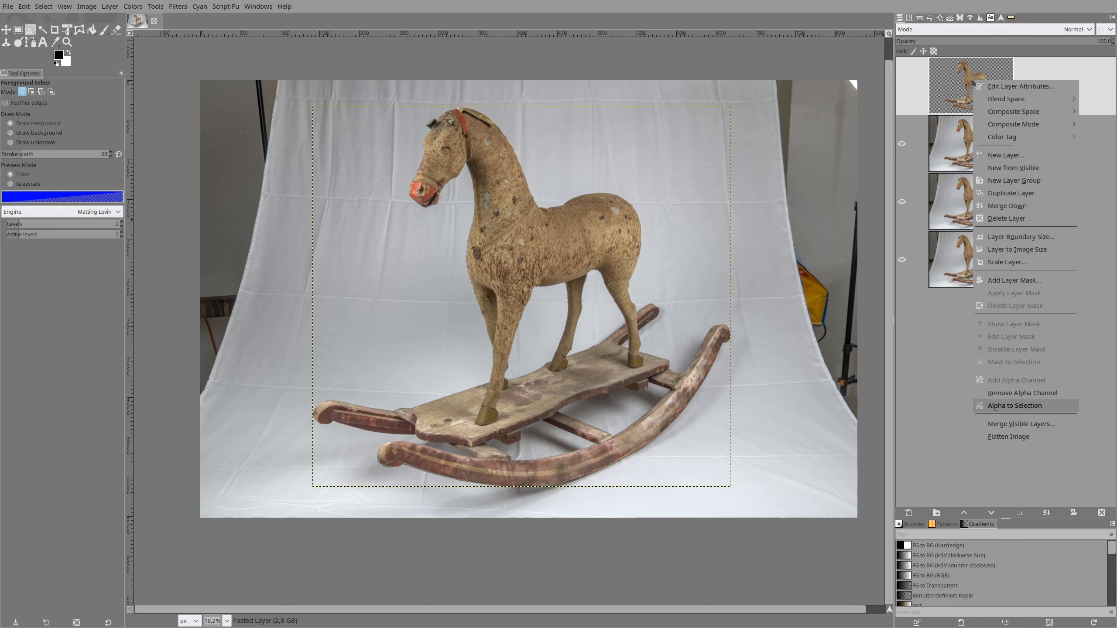
key(Return)
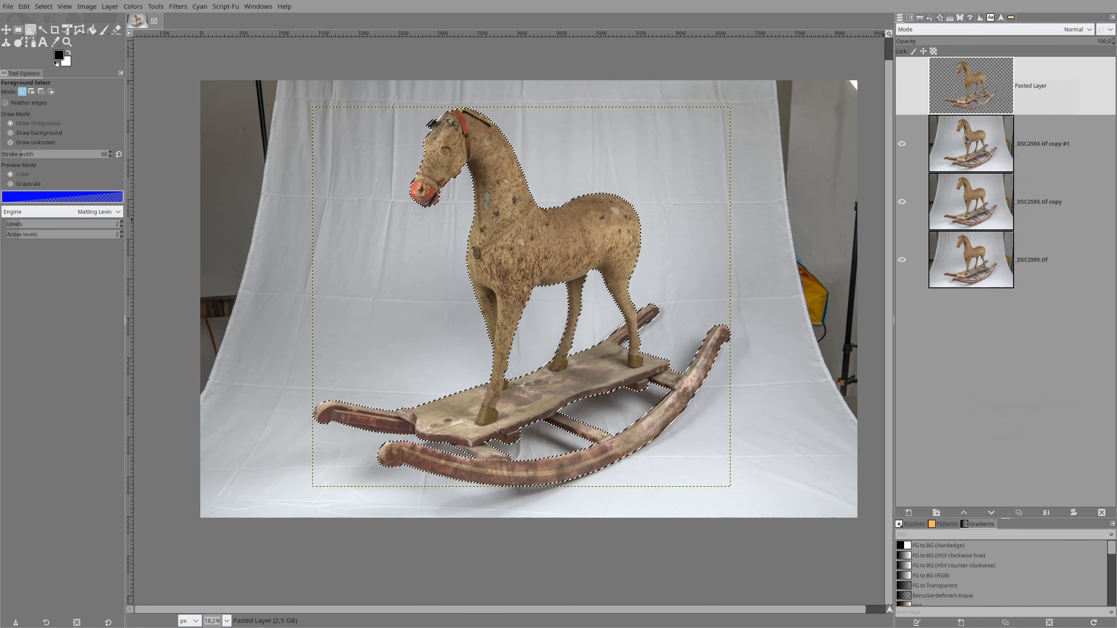
click(971, 145)
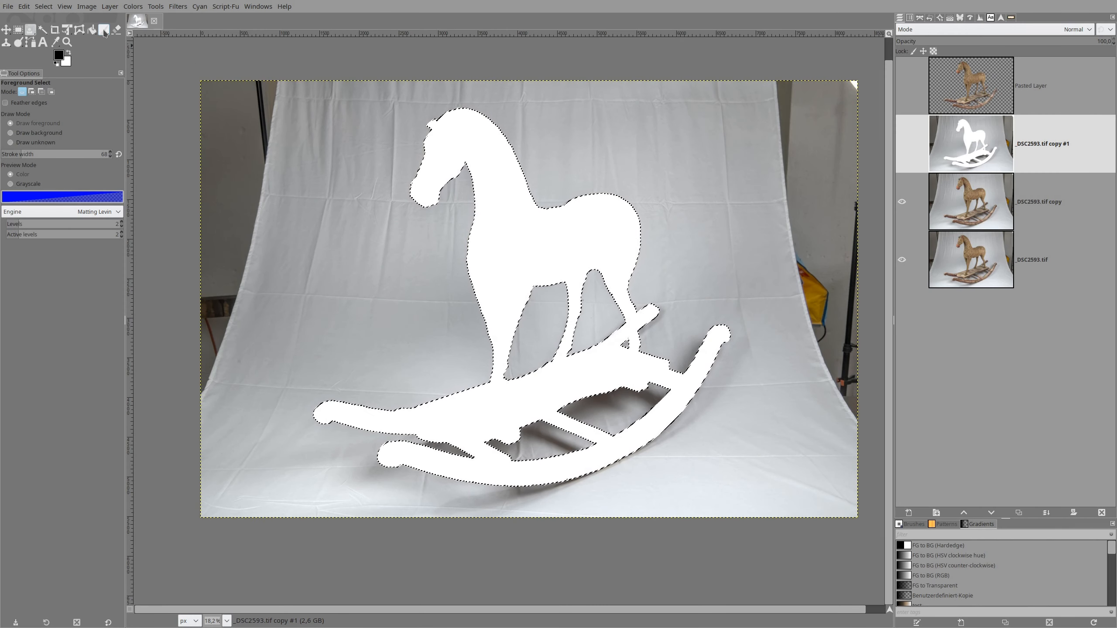
With the Paintbrush, sample the grey backdrop beside the head and paint over the cleared head, neck and back.
click(104, 30)
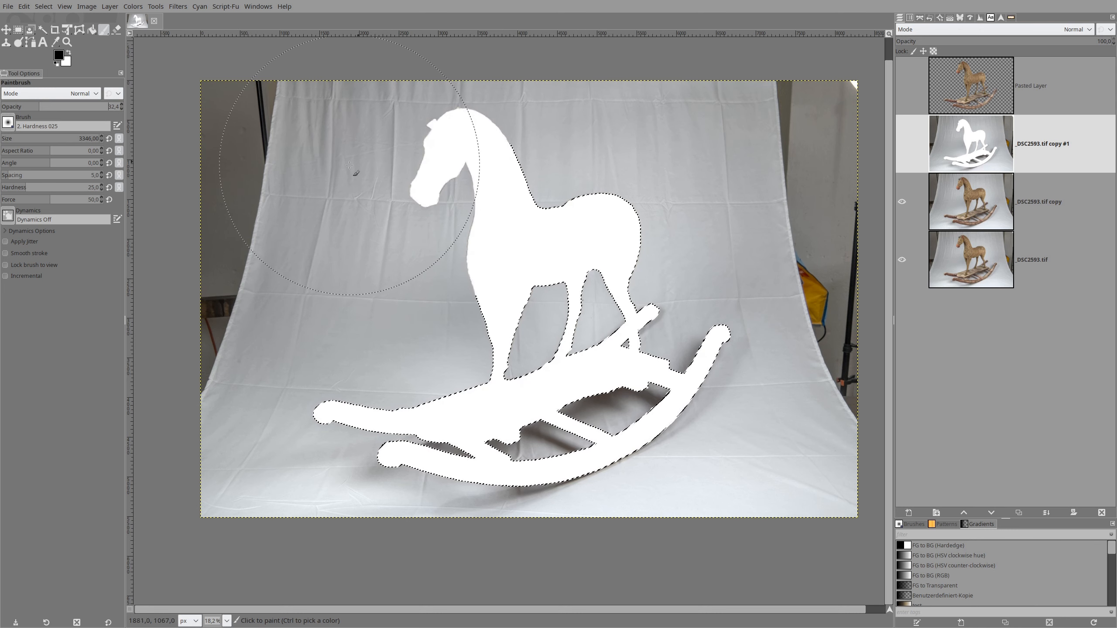
ctrl+click(369, 174)
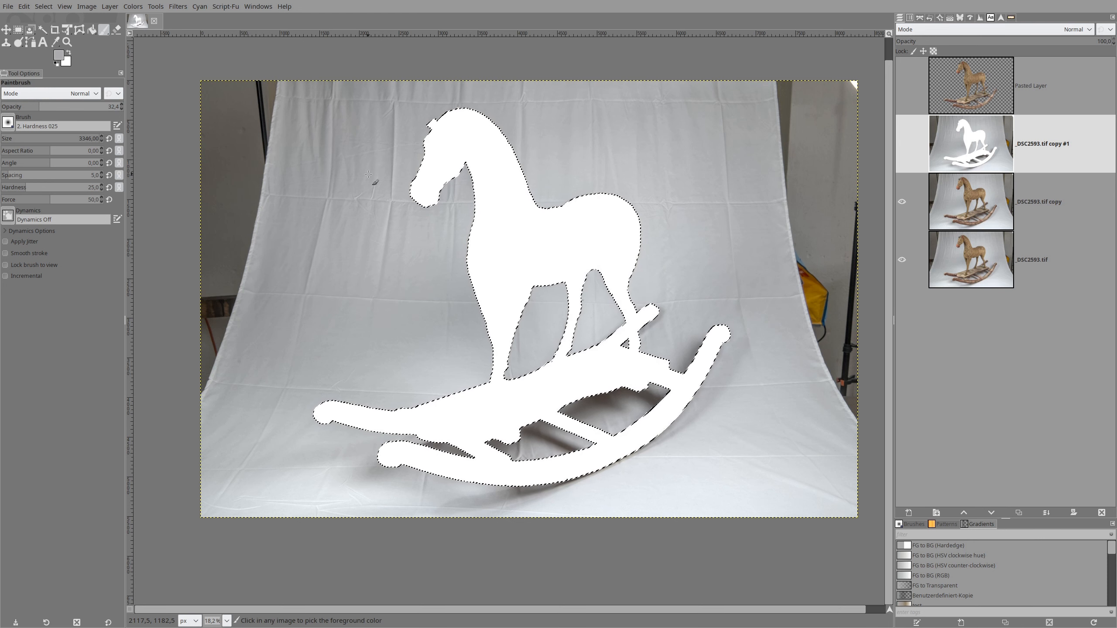
drag(418, 157, 495, 162)
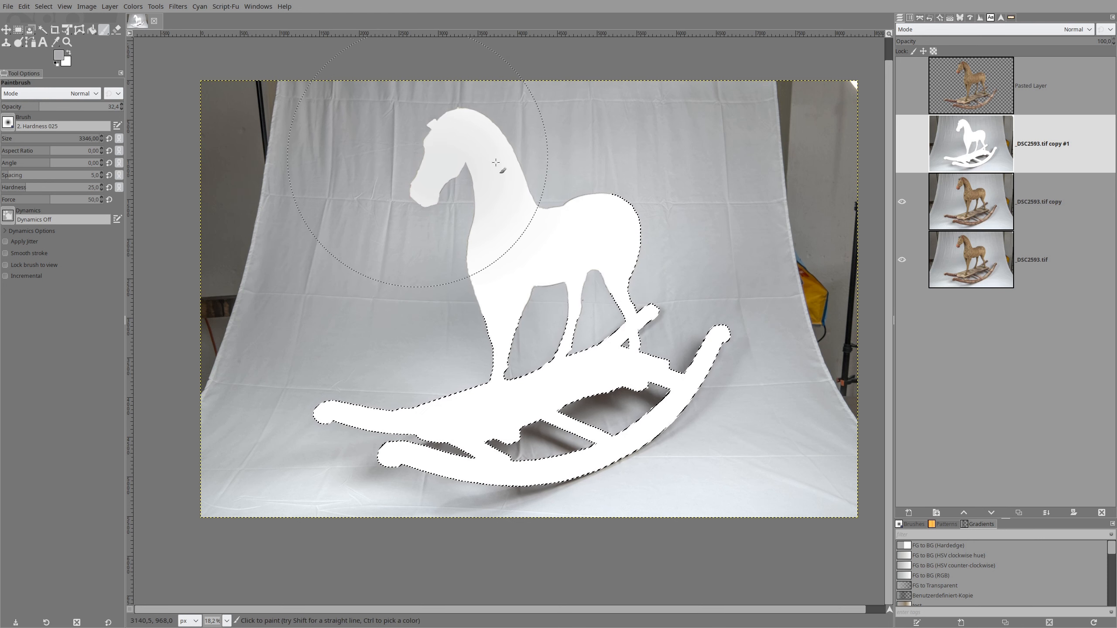
mouse_move(627, 171)
mouse_down()
mouse_move(753, 182)
mouse_move(742, 178)
mouse_up()
mouse_move(556, 181)
mouse_down()
mouse_move(361, 191)
mouse_move(660, 205)
mouse_move(464, 155)
mouse_up()
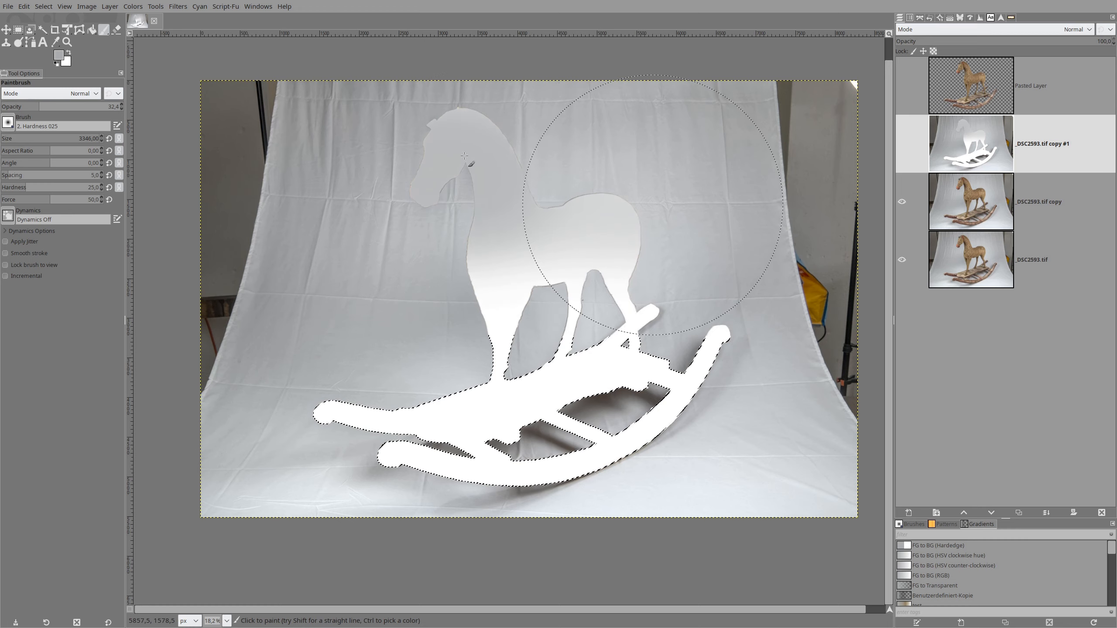
Sample the backdrop grey beside the chest and paint it over the cleared body area inside the selection.
mouse_move(416, 194)
mouse_down()
mouse_move(433, 217)
mouse_move(414, 245)
mouse_move(381, 246)
mouse_up()
ctrl+click(379, 245)
mouse_move(465, 254)
mouse_down()
mouse_move(455, 255)
mouse_move(516, 233)
mouse_move(640, 240)
mouse_move(652, 260)
mouse_move(624, 263)
mouse_up()
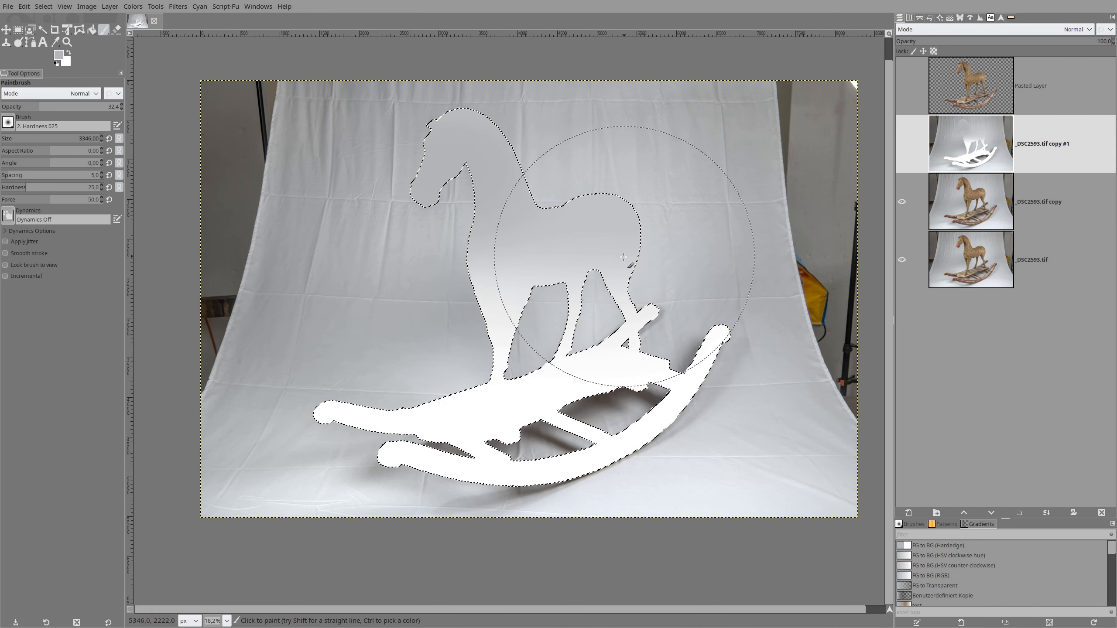
mouse_move(459, 265)
mouse_down()
mouse_move(495, 207)
mouse_move(503, 251)
mouse_move(441, 271)
mouse_up()
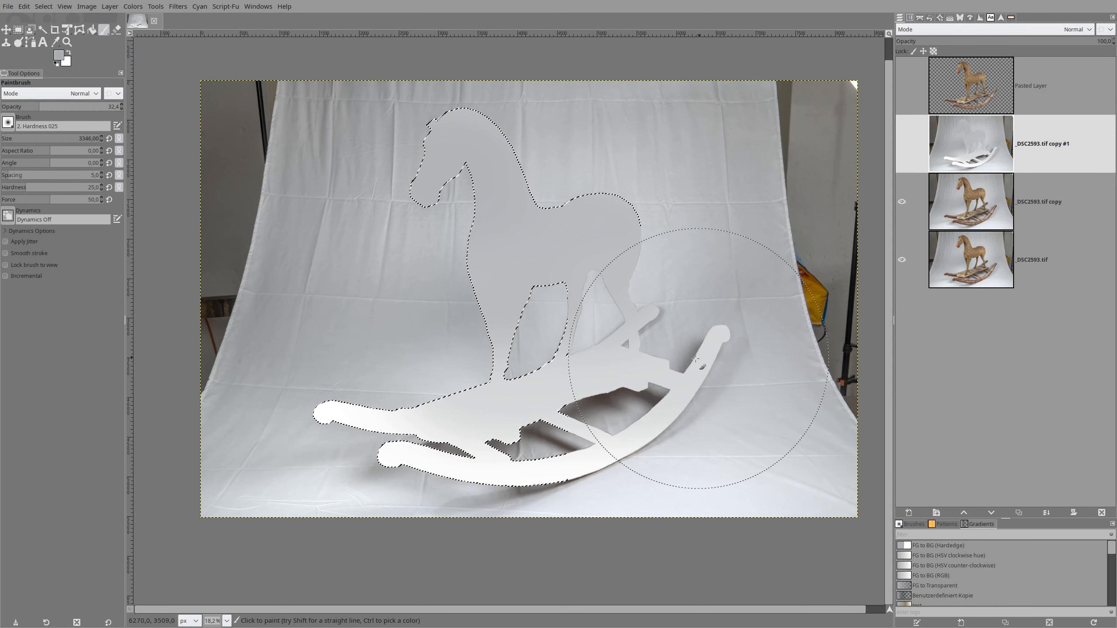
Paint matching backdrop grey over the remaining white of the board and both rockers.
mouse_move(708, 362)
mouse_down()
mouse_move(717, 348)
mouse_move(708, 378)
mouse_move(734, 387)
mouse_move(750, 371)
mouse_move(721, 383)
mouse_move(610, 375)
mouse_up()
key(ctrl)
mouse_move(435, 379)
mouse_down()
mouse_move(424, 374)
mouse_move(312, 486)
mouse_up()
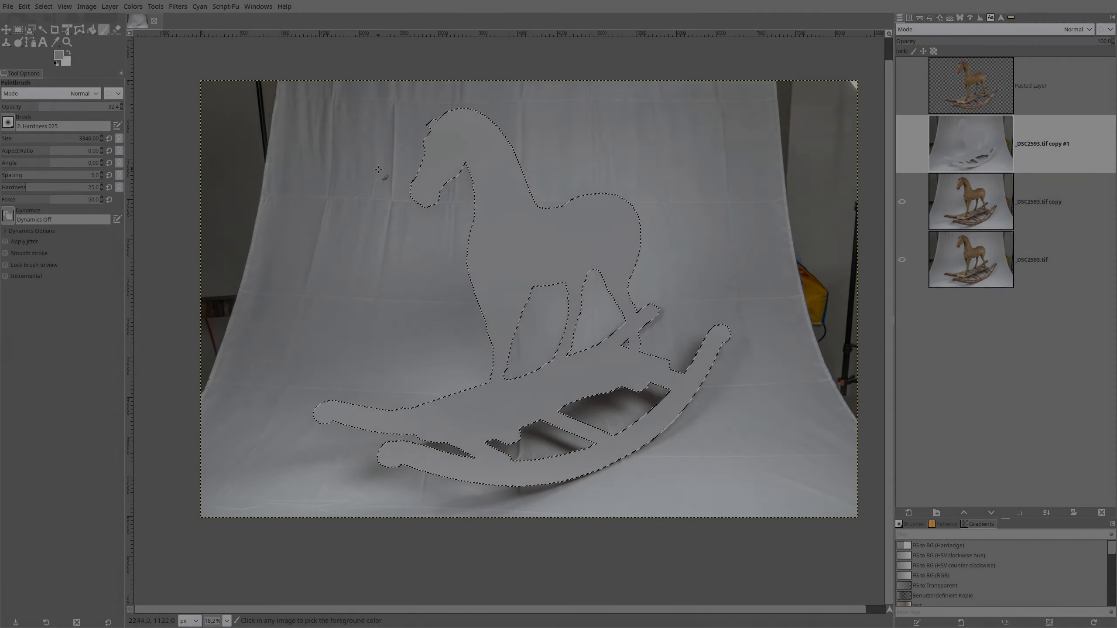
Reduce the brush size to 285, sample the dark shadow beneath the board and dab it above the opening's upper edge.
scroll(704, 374, up, 4)
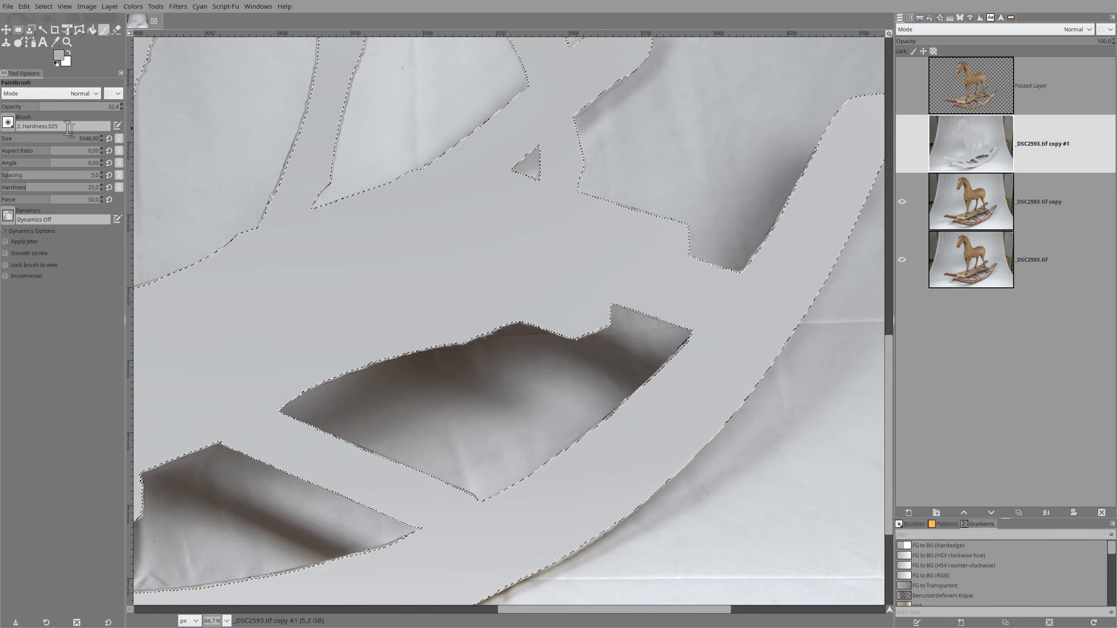
key(ctrl+t)
key(ctrl+t)
mouse_move(45, 143)
mouse_down()
mouse_move(27, 143)
mouse_move(47, 139)
mouse_up()
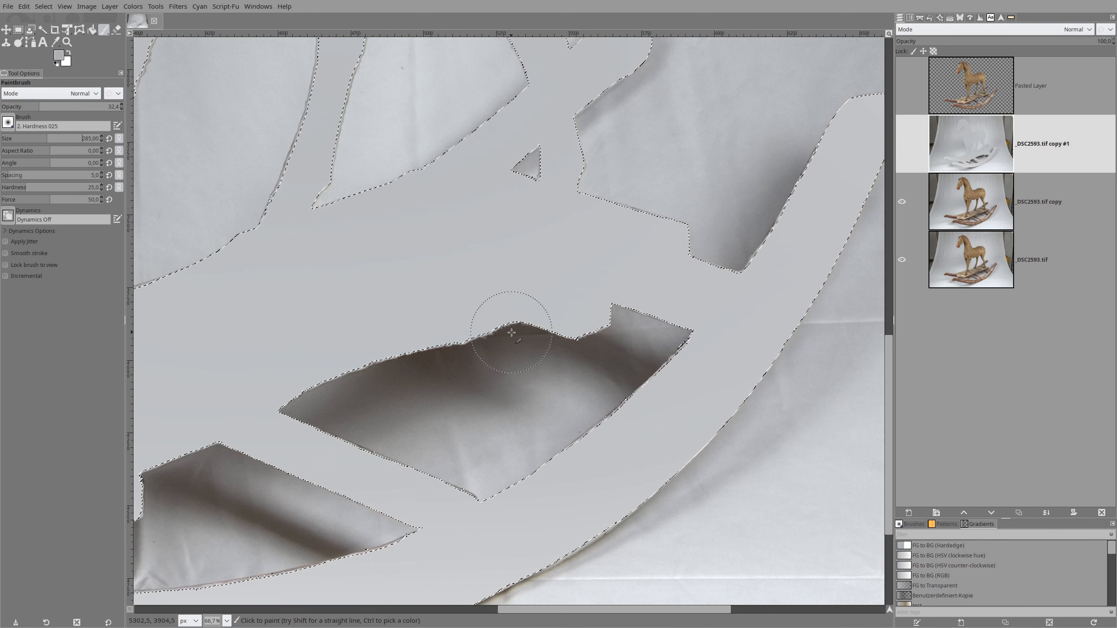
ctrl+click(535, 327)
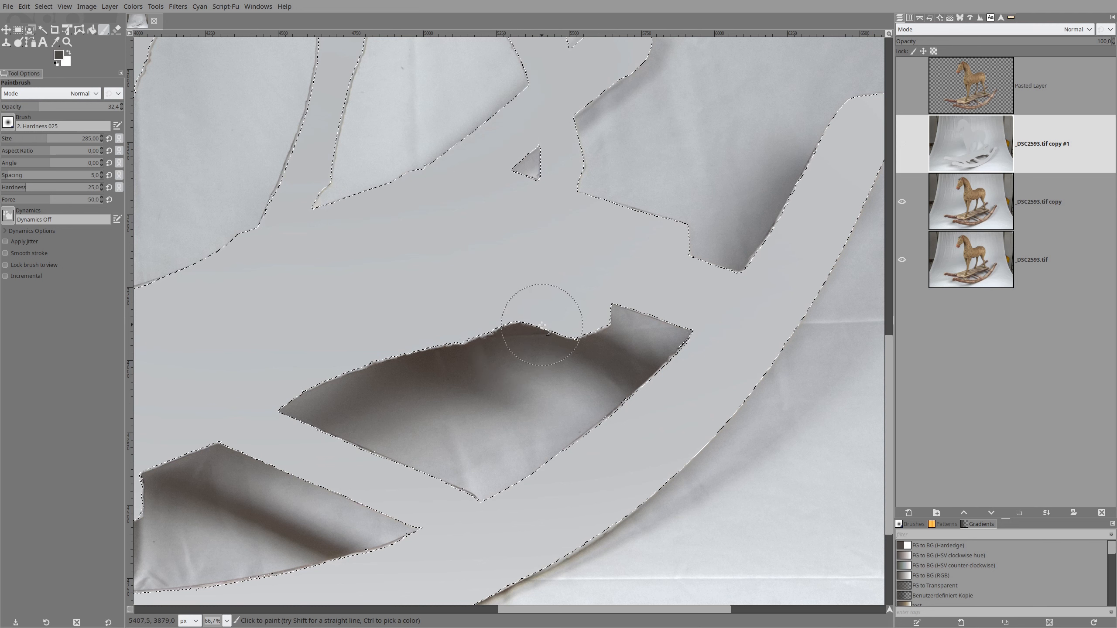
mouse_move(542, 325)
mouse_down()
mouse_move(572, 323)
mouse_move(554, 331)
mouse_up()
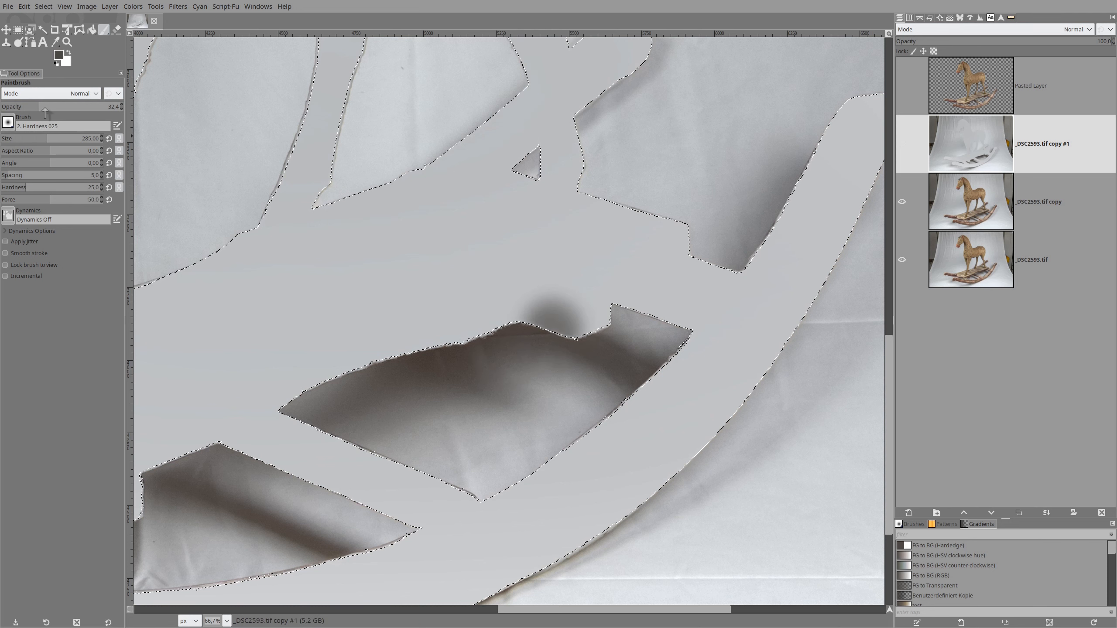
Raise the brush opacity to 54 and paint the dark shadow along the large opening's upper edge to its left corner, sampling matching shadow tones.
drag(39, 112, 66, 112)
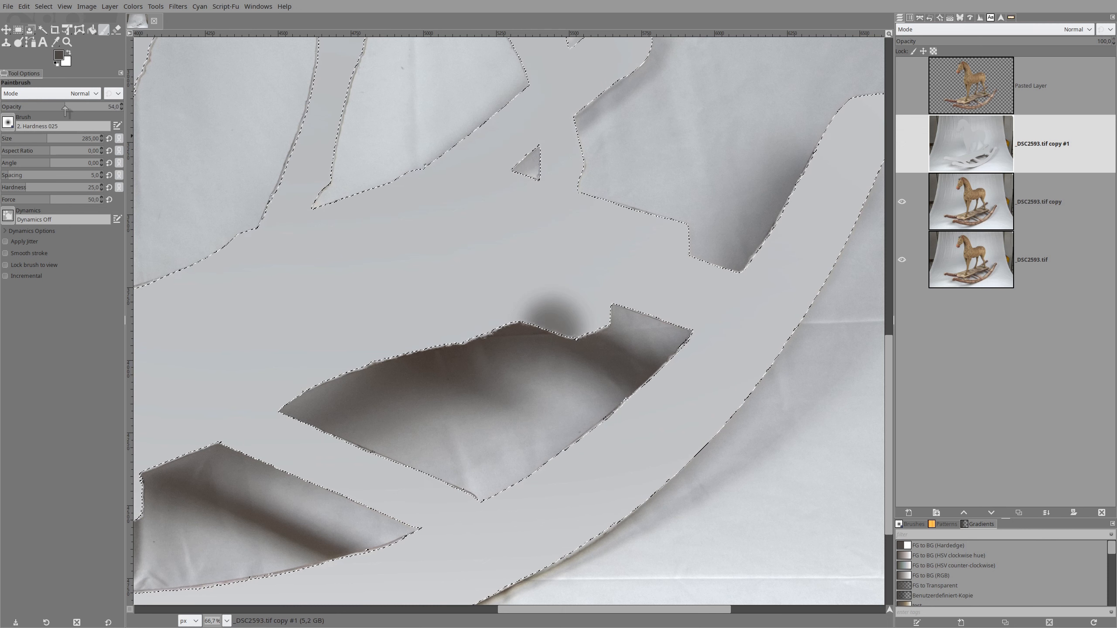
mouse_move(567, 328)
mouse_down()
mouse_move(590, 339)
mouse_move(494, 331)
mouse_up()
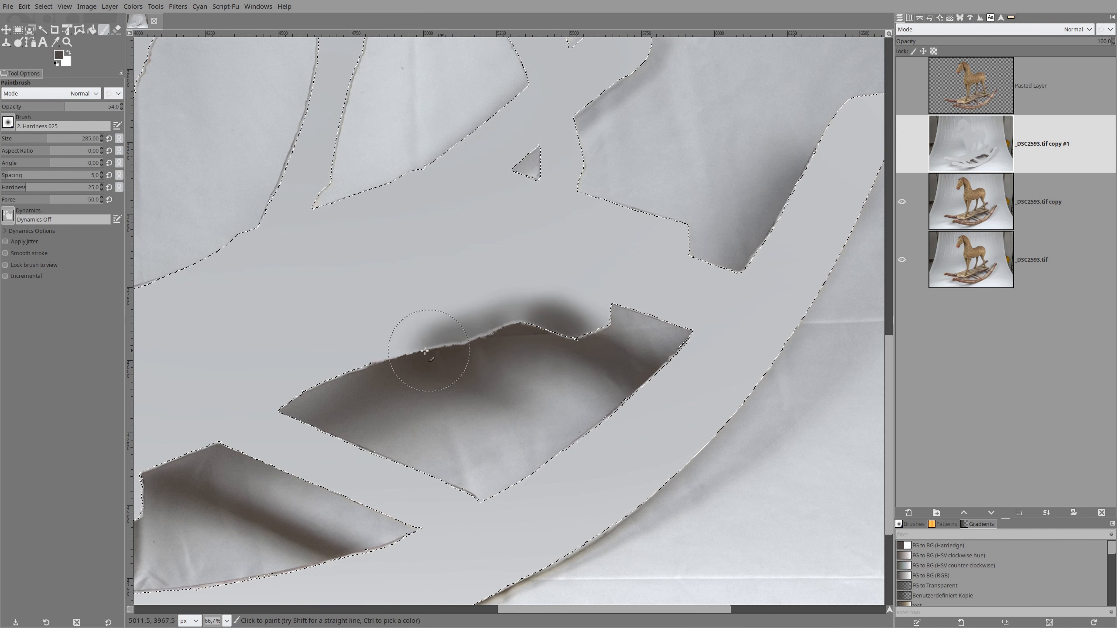
mouse_move(425, 352)
mouse_down()
mouse_move(541, 325)
mouse_move(595, 342)
mouse_move(532, 322)
mouse_move(295, 386)
mouse_up()
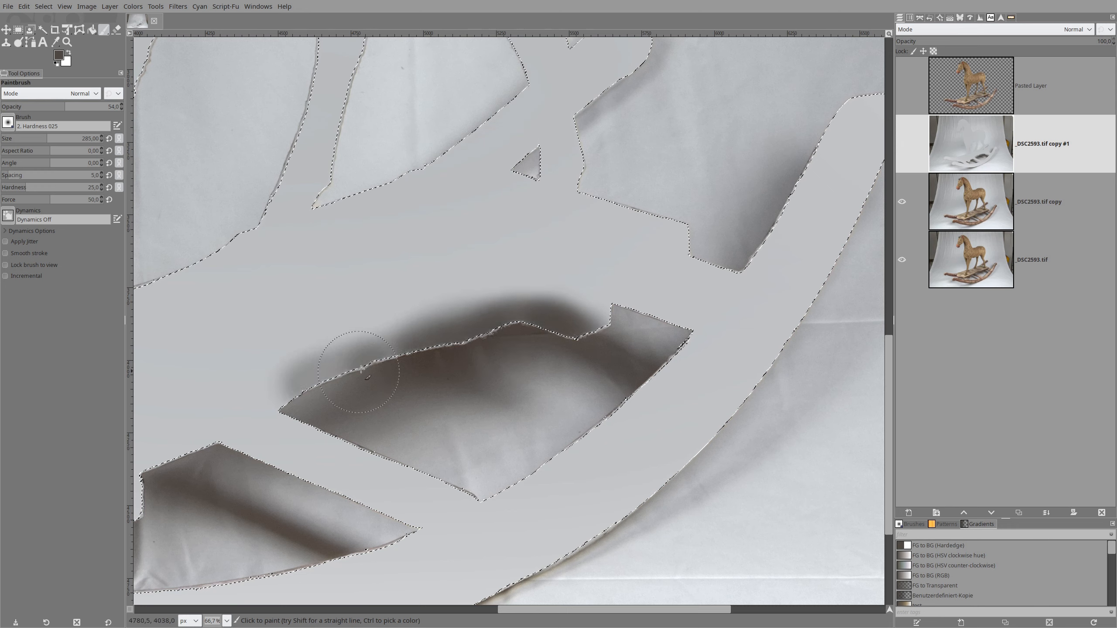
mouse_move(360, 368)
mouse_down()
mouse_move(329, 381)
mouse_move(383, 363)
mouse_move(276, 410)
mouse_move(344, 370)
mouse_move(324, 395)
mouse_move(281, 398)
mouse_move(336, 377)
mouse_up()
ctrl+click(313, 400)
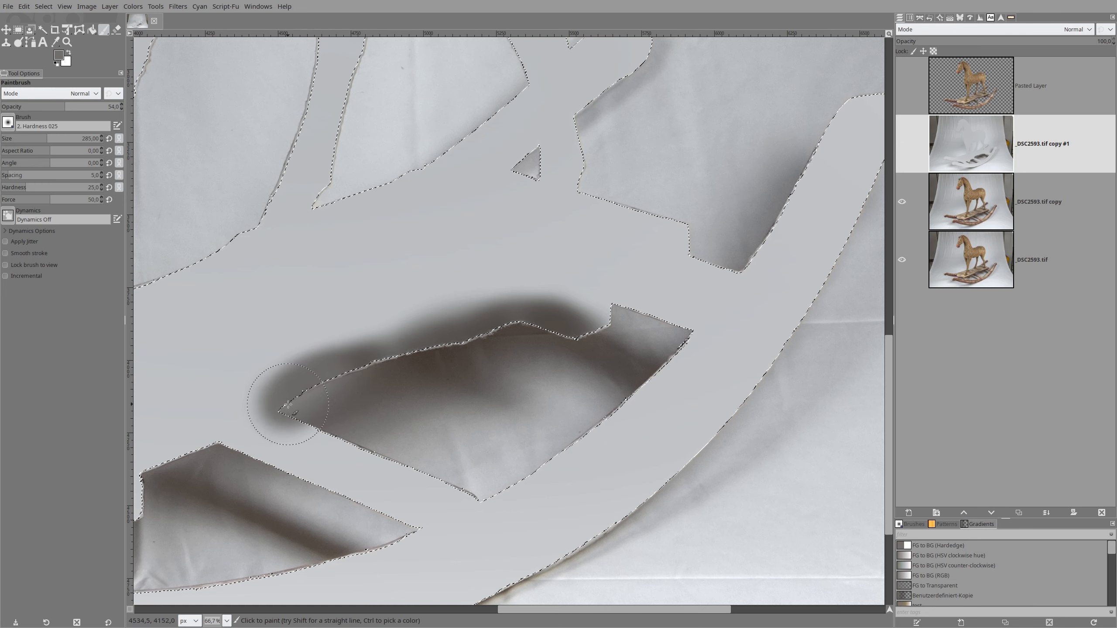
Paint the shadow past the large opening's right corner and along the inner edge of the raised rocker end.
scroll(648, 387, down, 2)
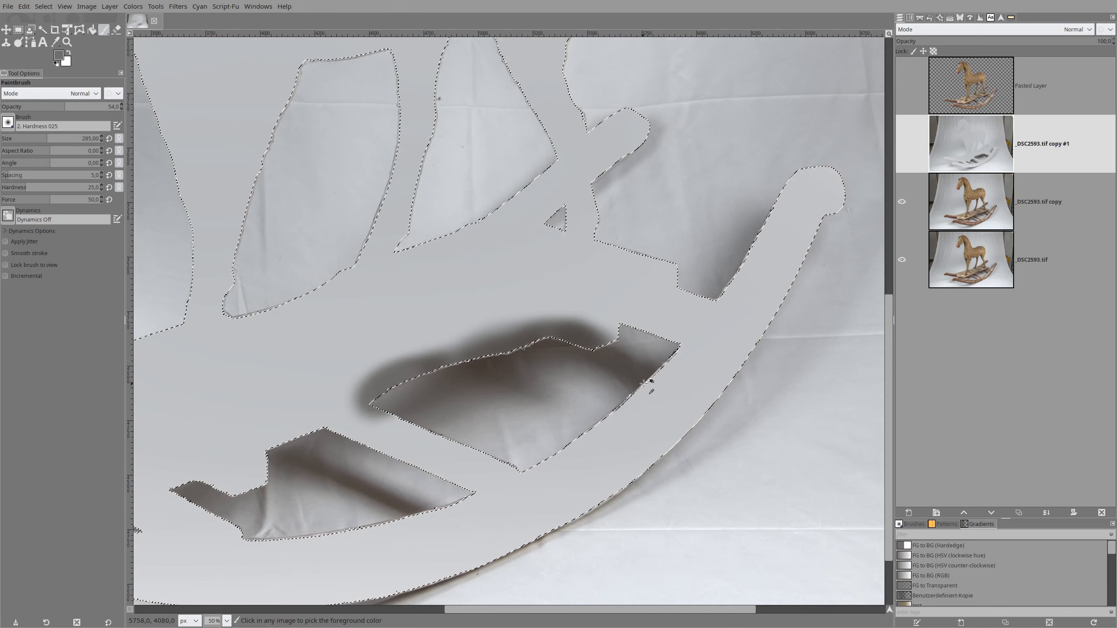
scroll(660, 386, up, 3)
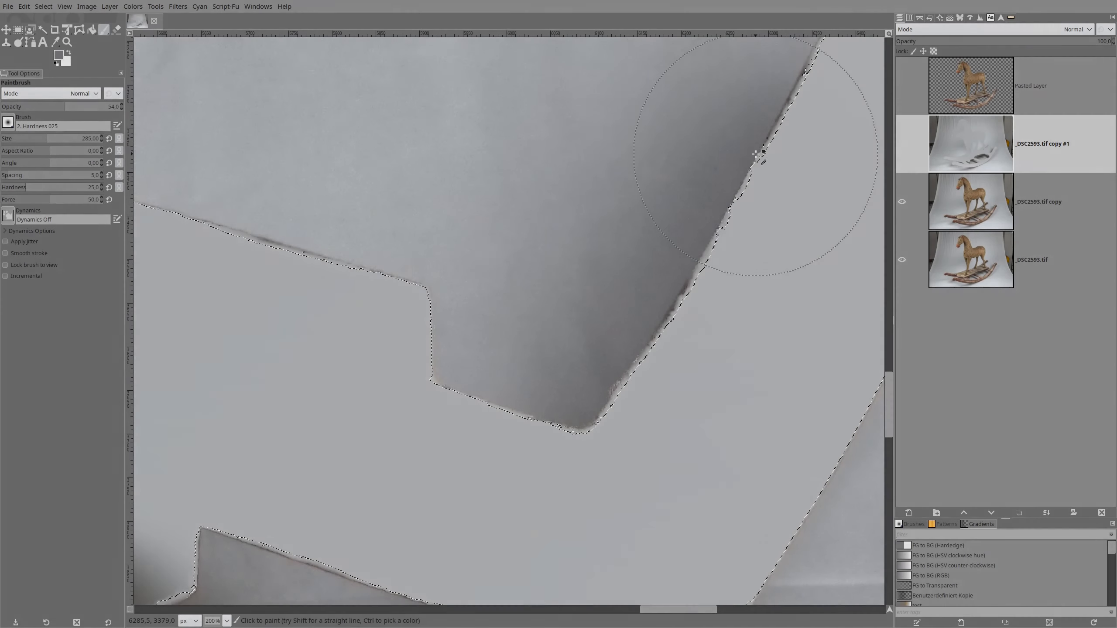
scroll(765, 145, down, 1)
mouse_move(813, 117)
mouse_down()
mouse_move(706, 320)
mouse_move(664, 352)
mouse_up()
mouse_move(743, 218)
mouse_down()
mouse_move(675, 313)
mouse_move(813, 85)
mouse_move(745, 183)
mouse_move(673, 300)
mouse_move(826, 93)
mouse_move(668, 344)
mouse_move(657, 349)
mouse_move(832, 123)
mouse_move(824, 93)
mouse_move(659, 353)
mouse_move(615, 345)
mouse_move(614, 370)
mouse_move(647, 382)
mouse_move(577, 373)
mouse_move(655, 377)
mouse_up()
scroll(655, 377, down, 5)
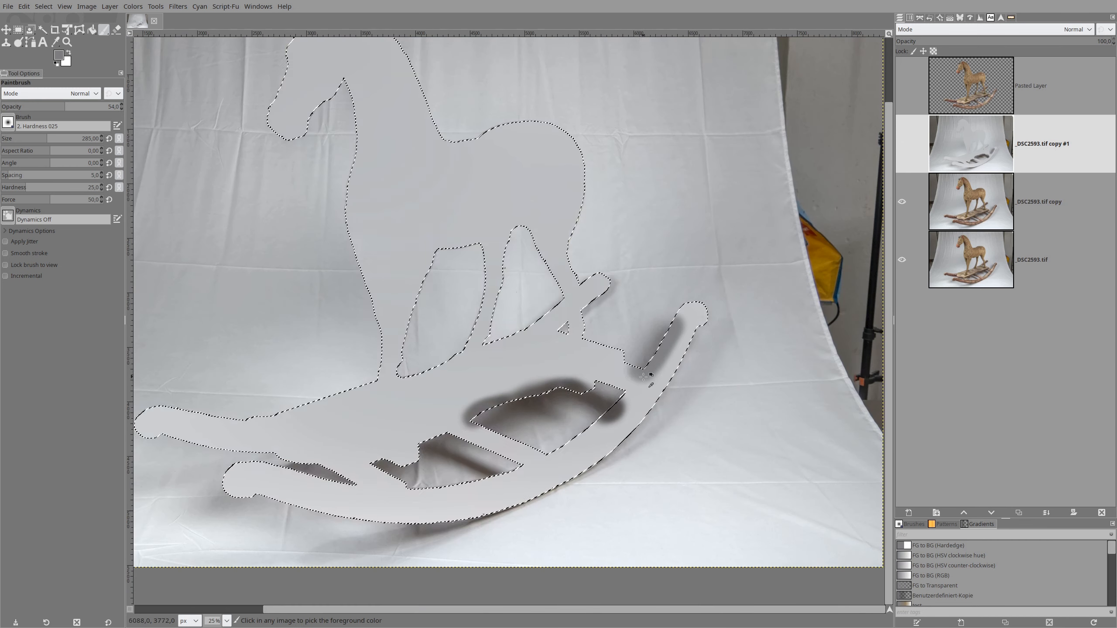
Sample the shadow tone near the large opening's left corner and paint it along the opening's lower-left edge.
scroll(468, 477, up, 3)
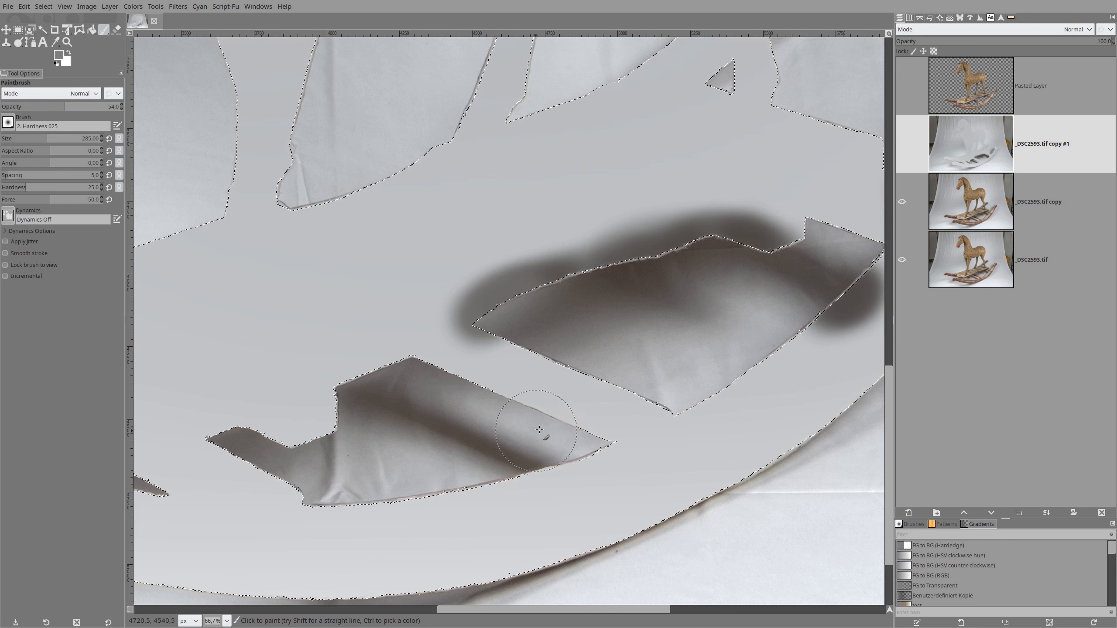
mouse_move(504, 343)
mouse_down()
mouse_move(560, 366)
mouse_move(482, 345)
mouse_up()
ctrl+click(510, 332)
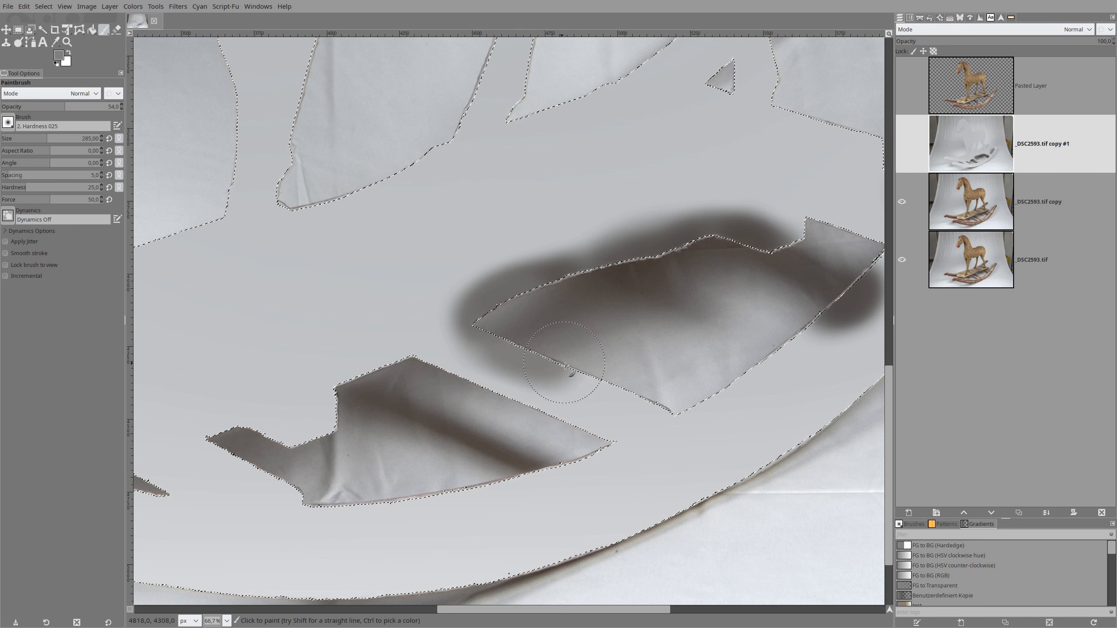
Paint the shadow around the two smaller openings beneath the board and along the underside of the front rocker.
scroll(356, 447, down, 3)
scroll(357, 447, up, 4)
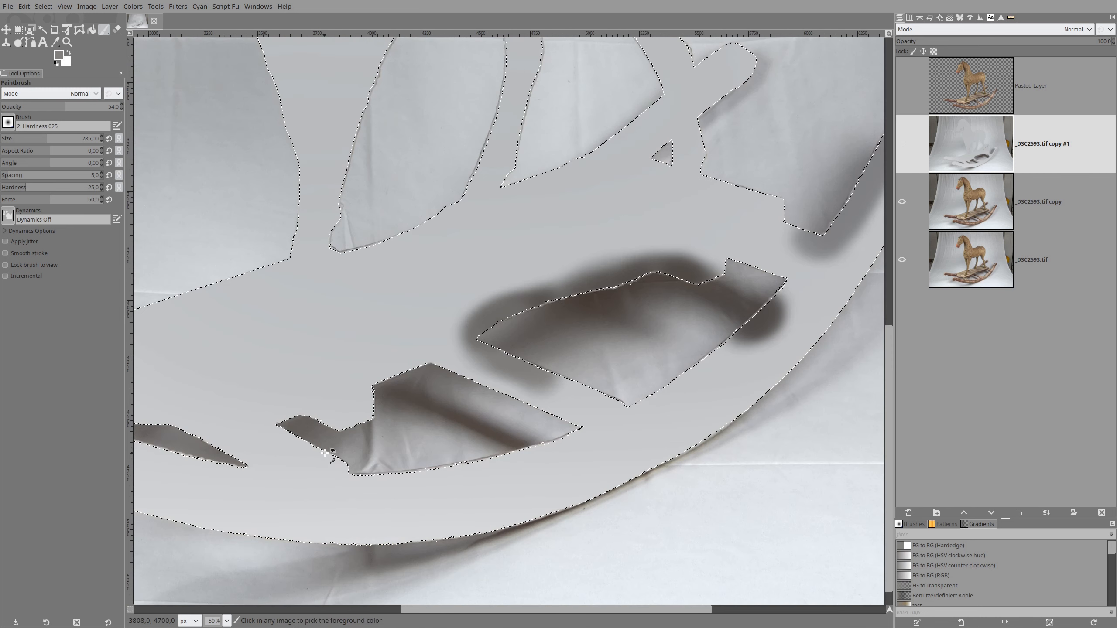
click(241, 382)
mouse_move(241, 383)
mouse_down()
mouse_move(204, 388)
mouse_move(287, 377)
mouse_move(217, 400)
mouse_move(265, 376)
mouse_up()
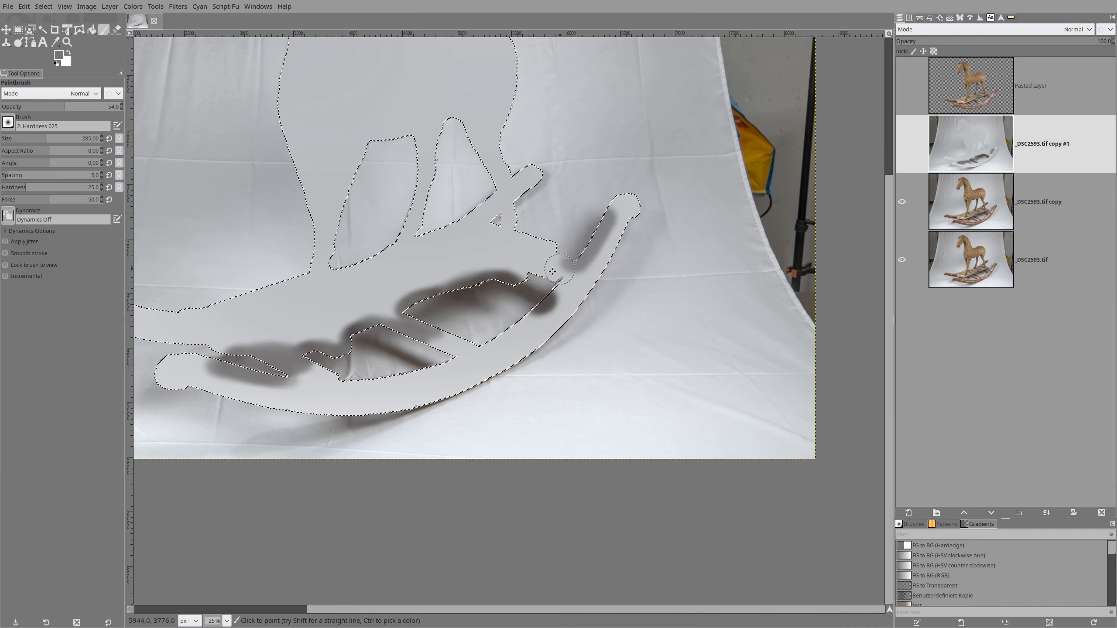
scroll(375, 410, up, 4)
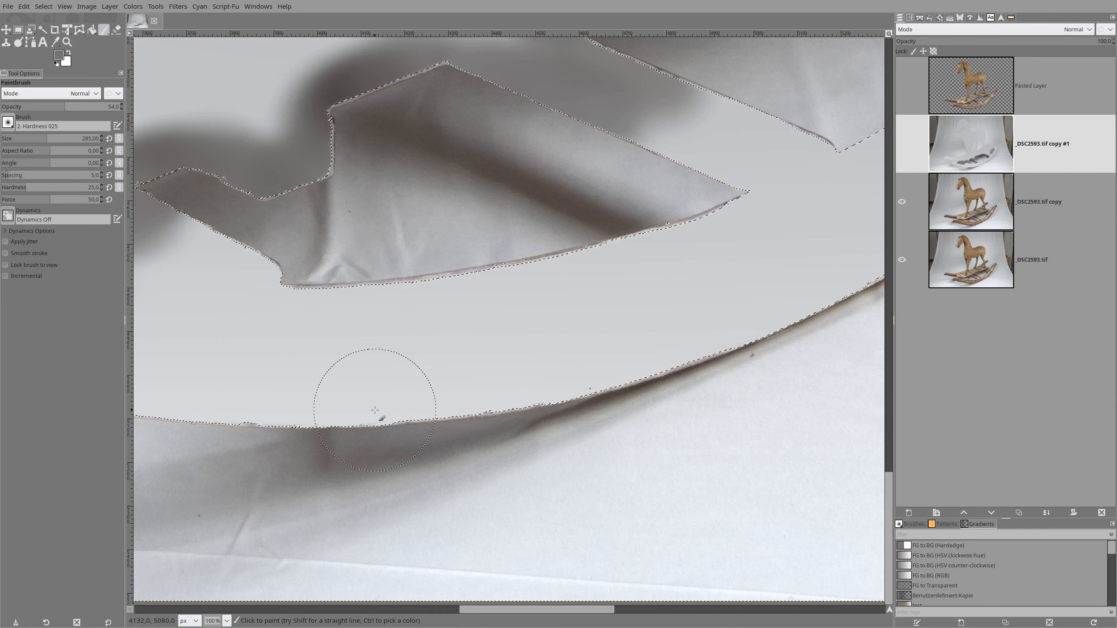
mouse_move(296, 409)
mouse_down()
mouse_move(436, 424)
mouse_move(298, 414)
mouse_move(445, 420)
mouse_move(336, 410)
mouse_move(597, 400)
mouse_move(422, 423)
mouse_move(448, 416)
mouse_move(273, 421)
mouse_move(571, 408)
mouse_up()
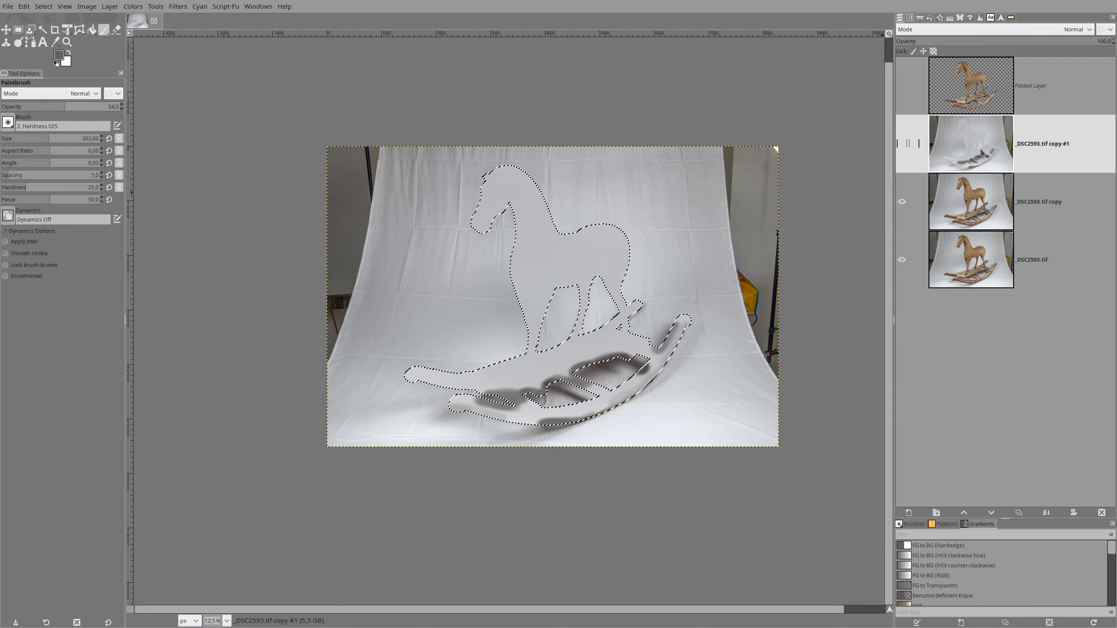
Duplicate the painted backdrop layer and clear the selection.
right_click(981, 153)
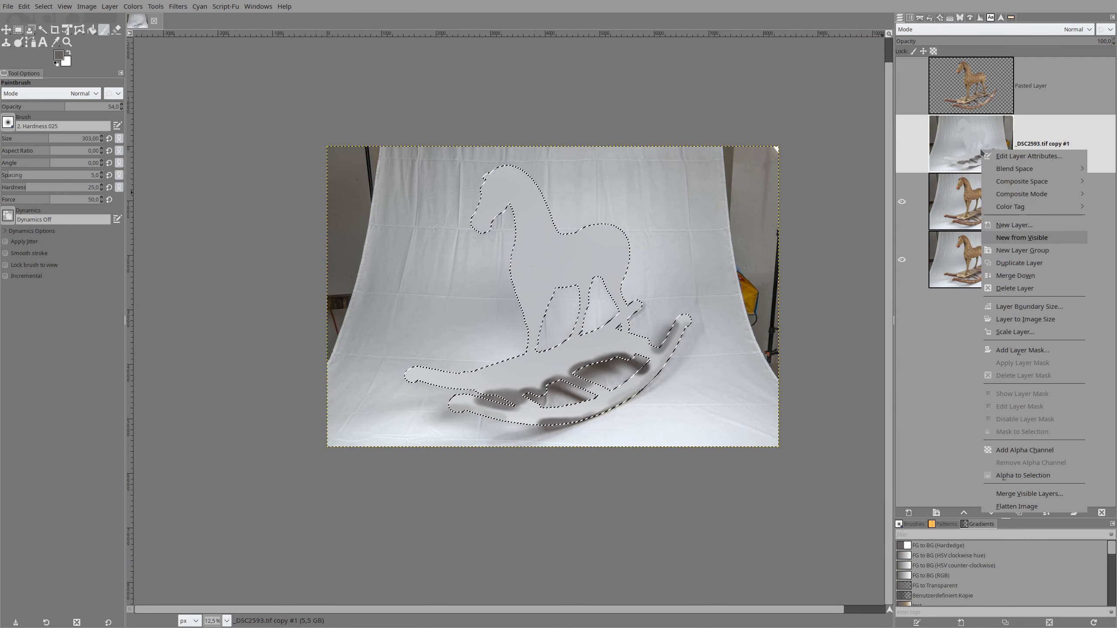
key(Escape)
click(1019, 513)
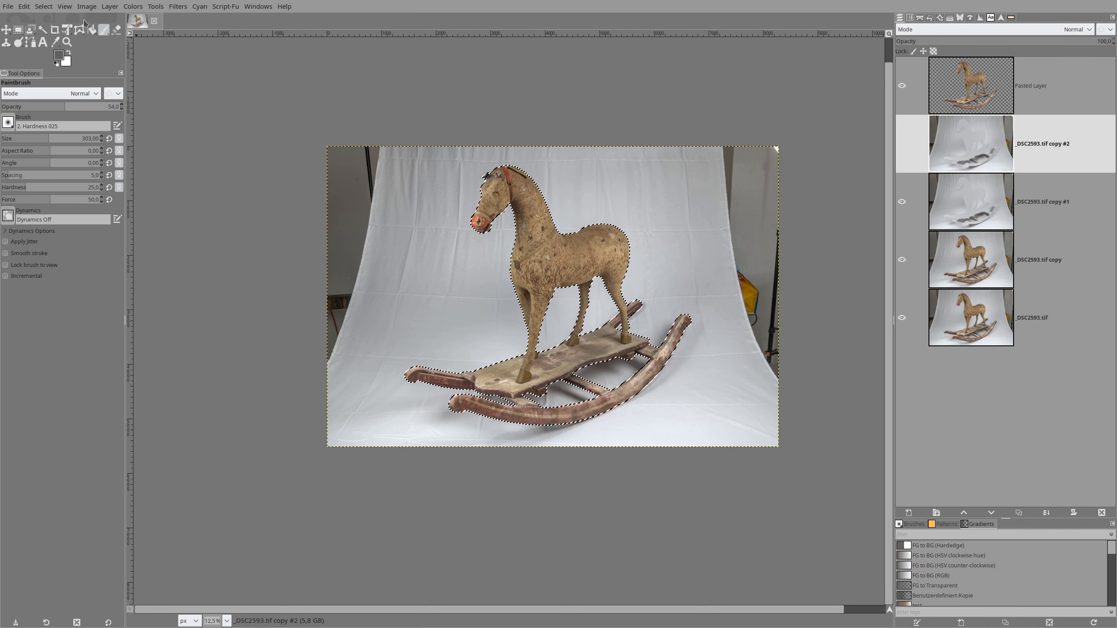
click(37, 7)
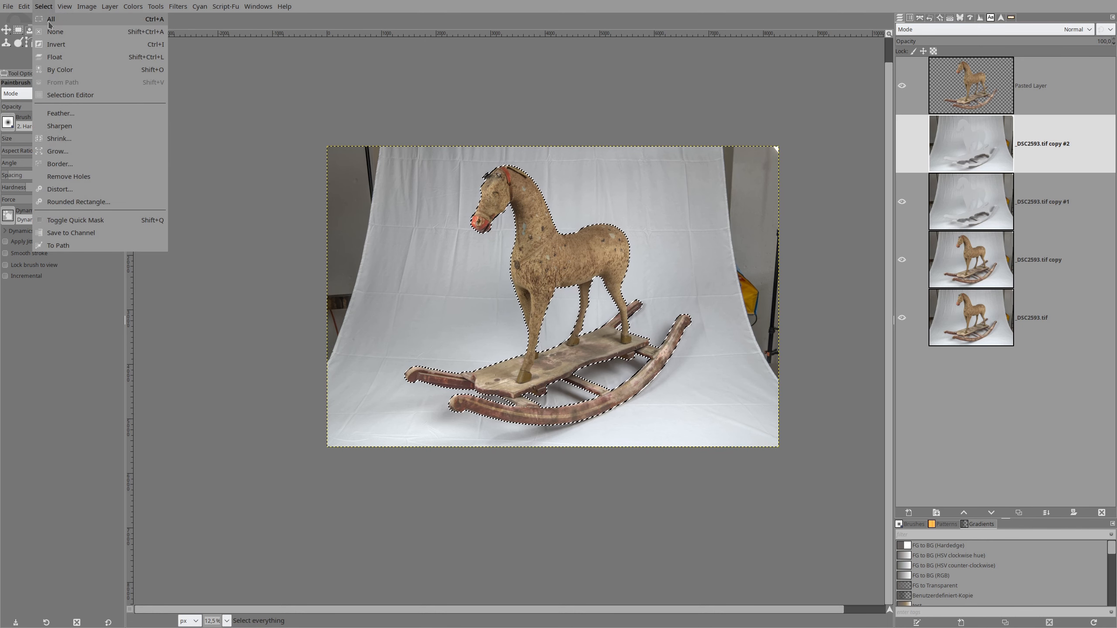
click(54, 32)
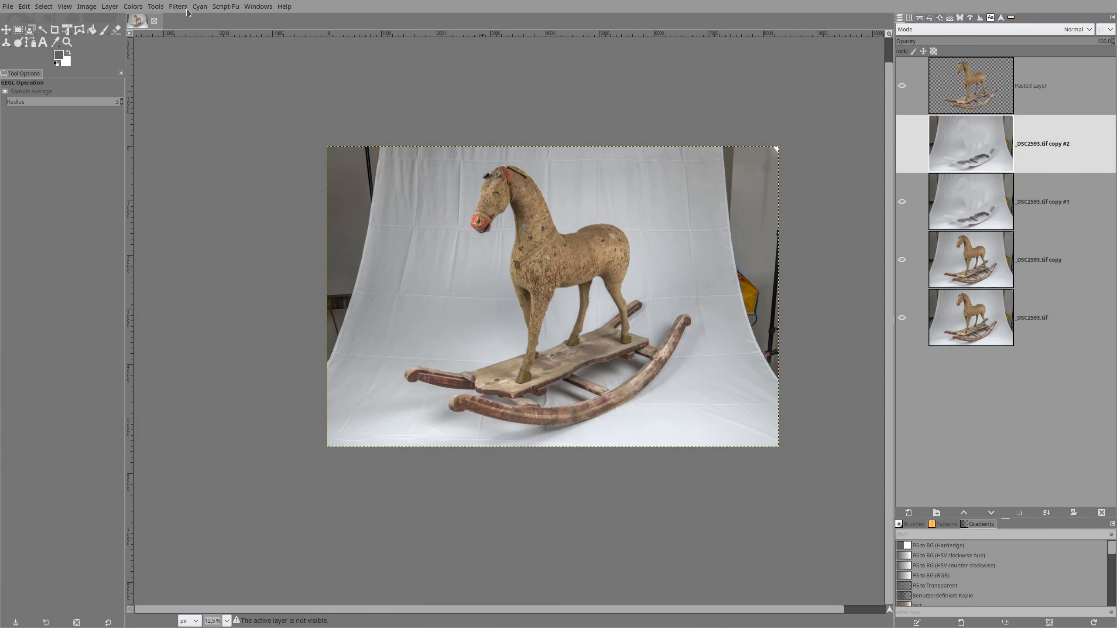
Set up a Gaussian Blur on the duplicated backdrop layer with Size X and Size Y at 70.50.
click(177, 6)
mouse_move(199, 74)
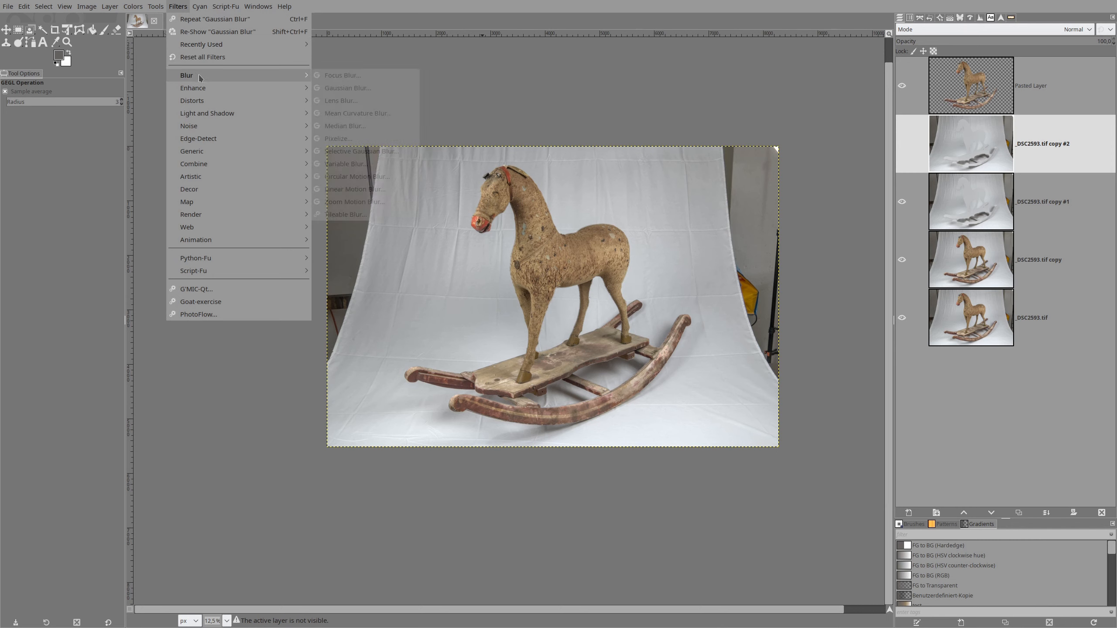
click(341, 90)
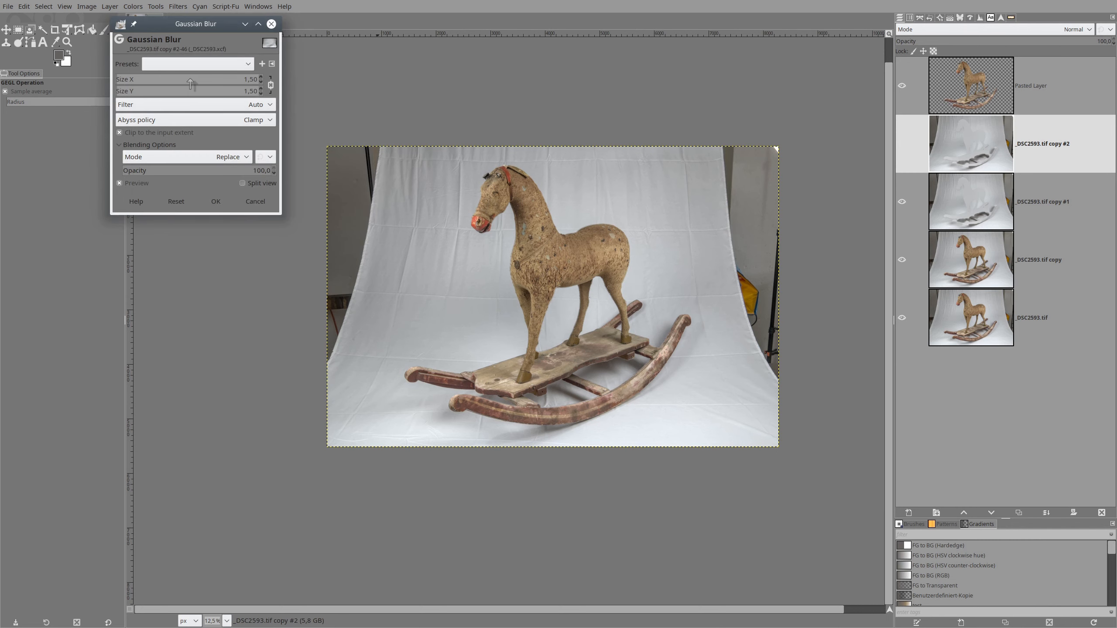
drag(186, 82, 221, 80)
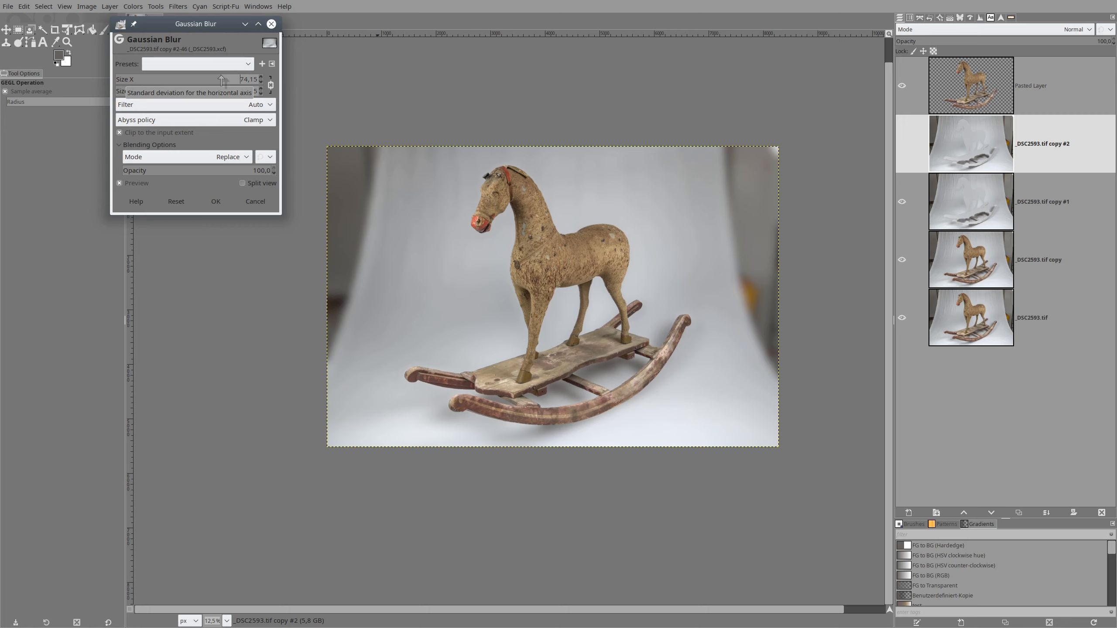
drag(217, 81, 208, 80)
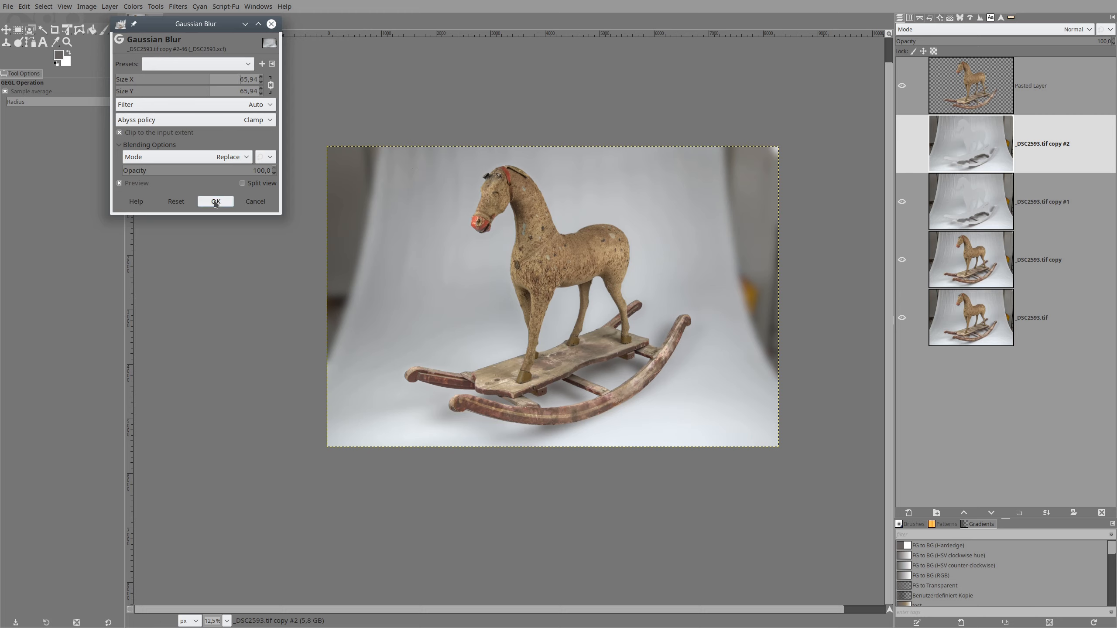
click(216, 78)
drag(216, 79, 212, 80)
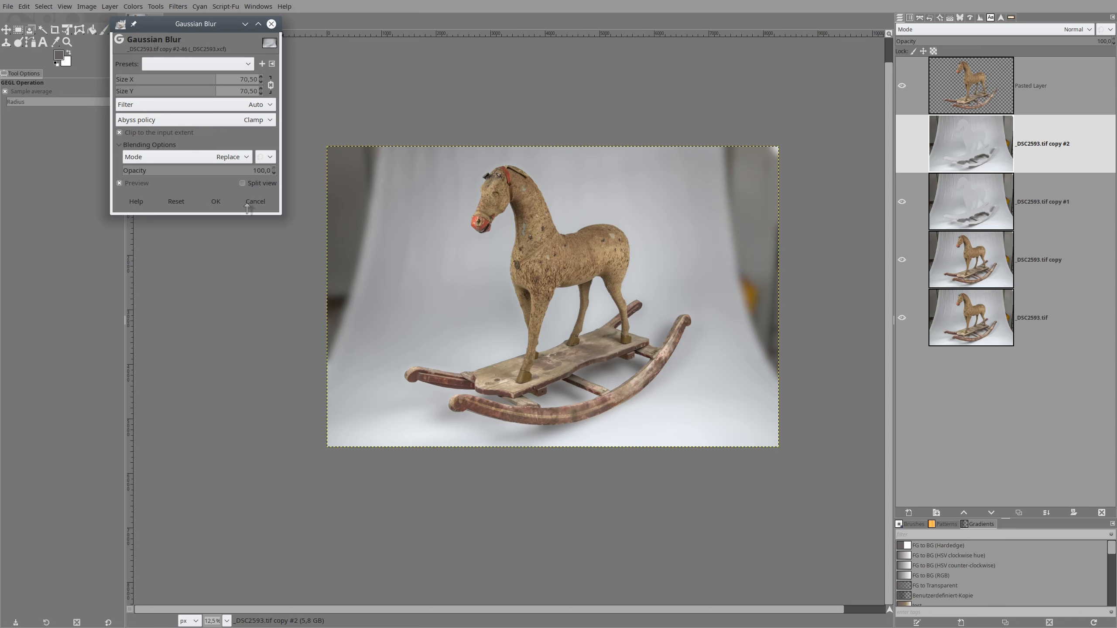